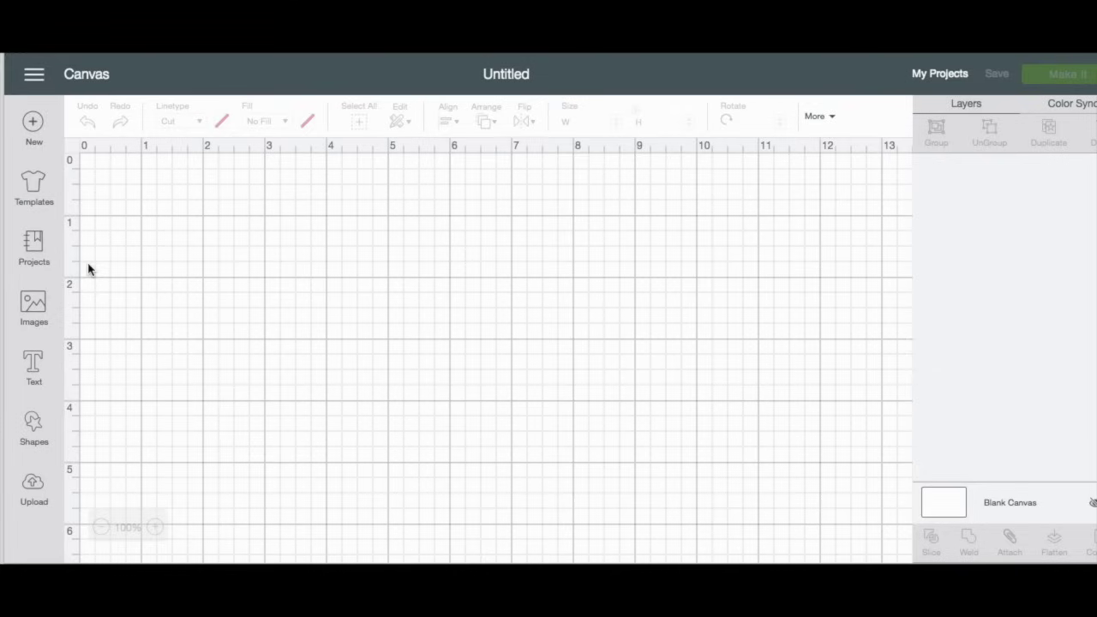
- Insert a square shape, unlock its proportions, place it at the canvas origin and stretch it to about 3.958 by 4.958 inches
left_click(31, 431)
left_click(102, 307)
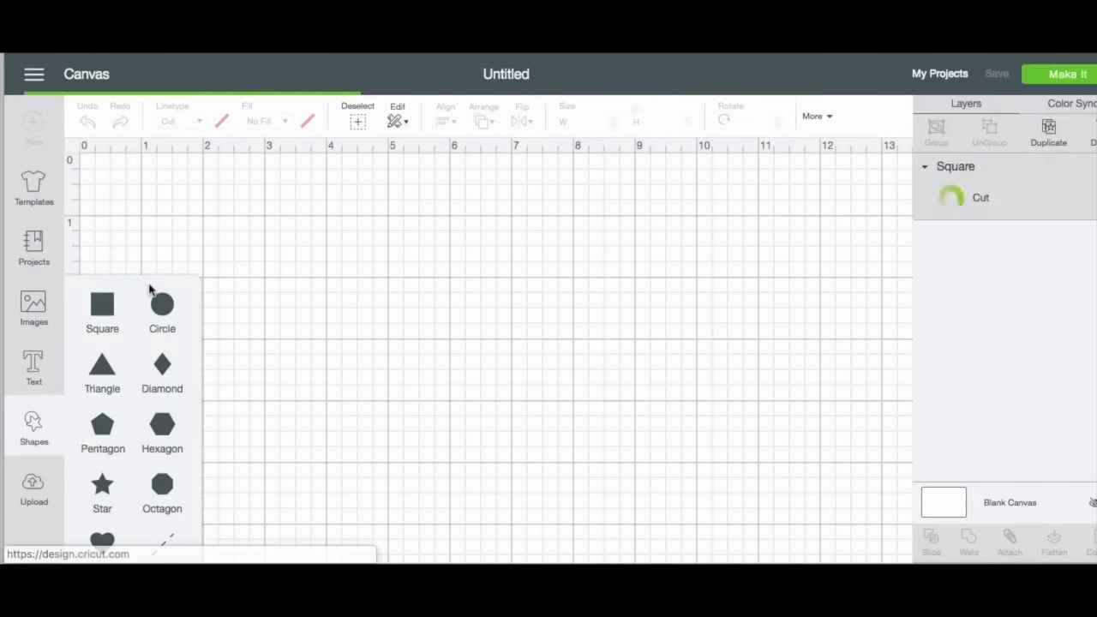
left_click_drag(244, 264, 240, 263)
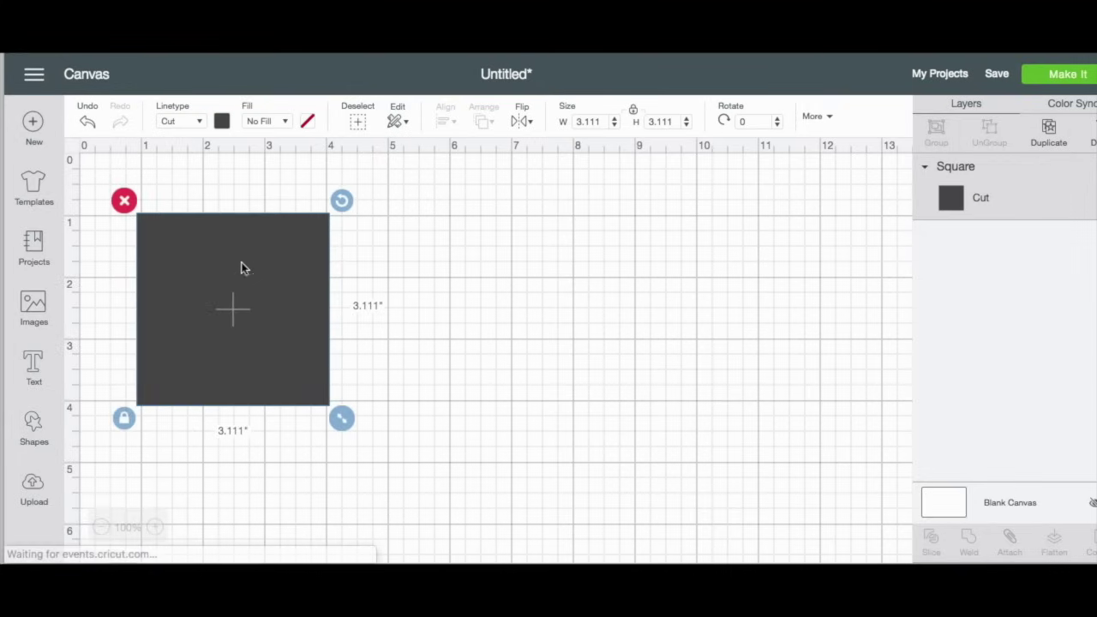
left_click_drag(241, 359, 187, 296)
left_click(187, 296)
left_click_drag(288, 360, 340, 474)
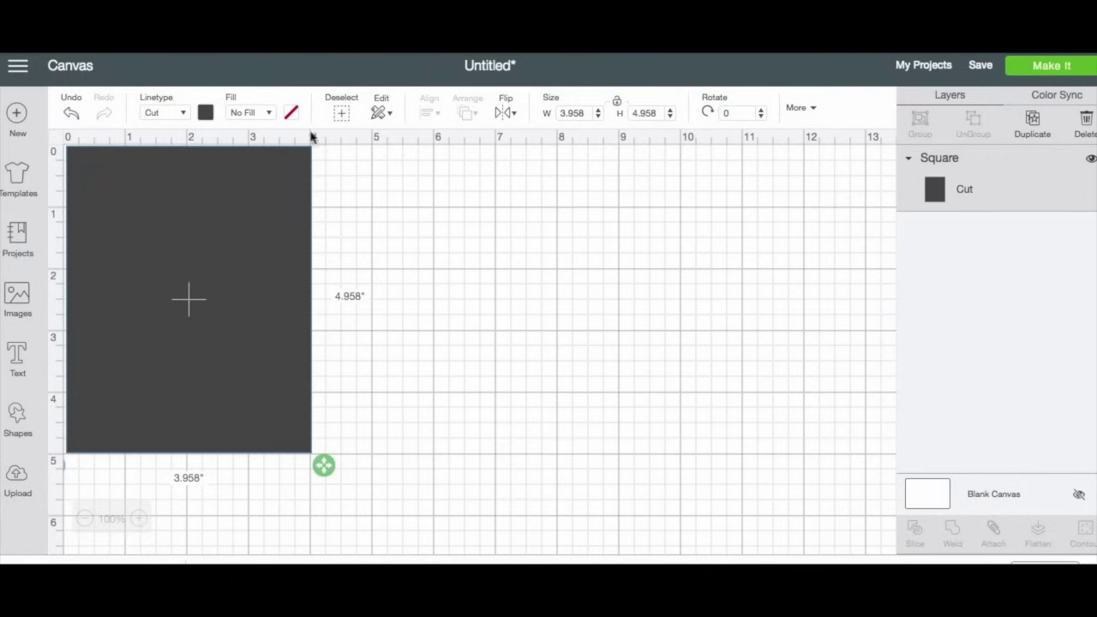
- Change the rectangle's material color to white
left_click(267, 114)
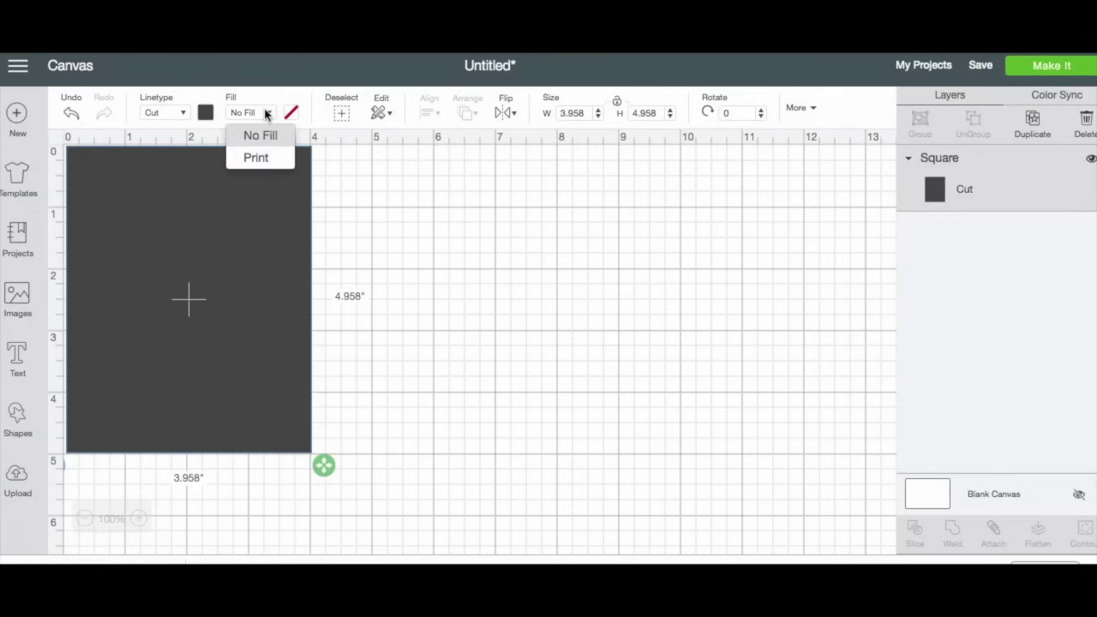
left_click(206, 112)
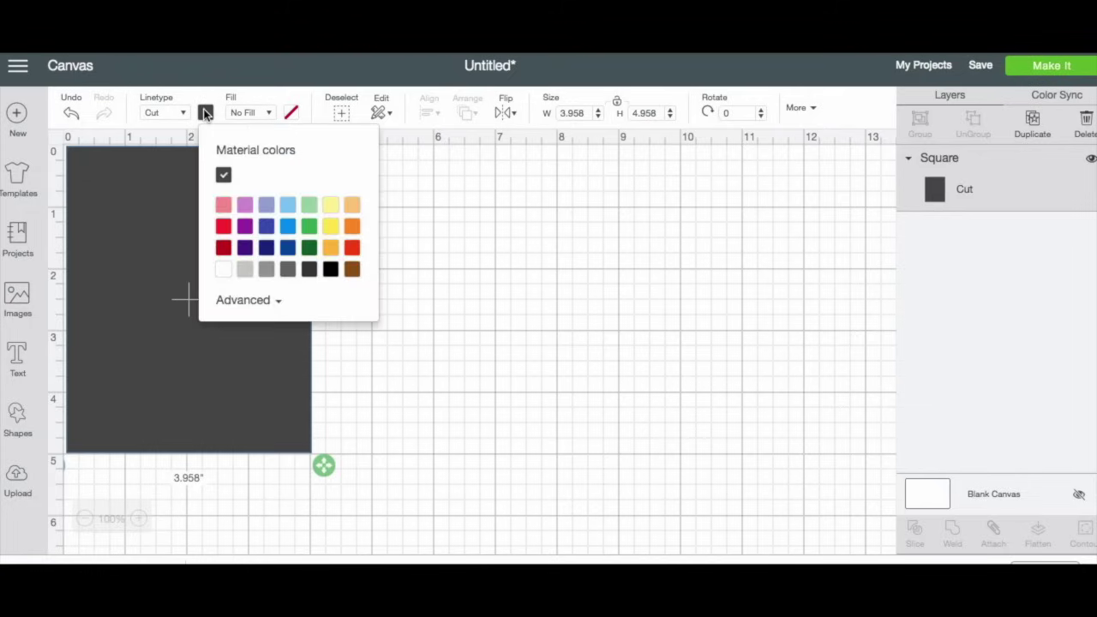
left_click(222, 271)
left_click(244, 383)
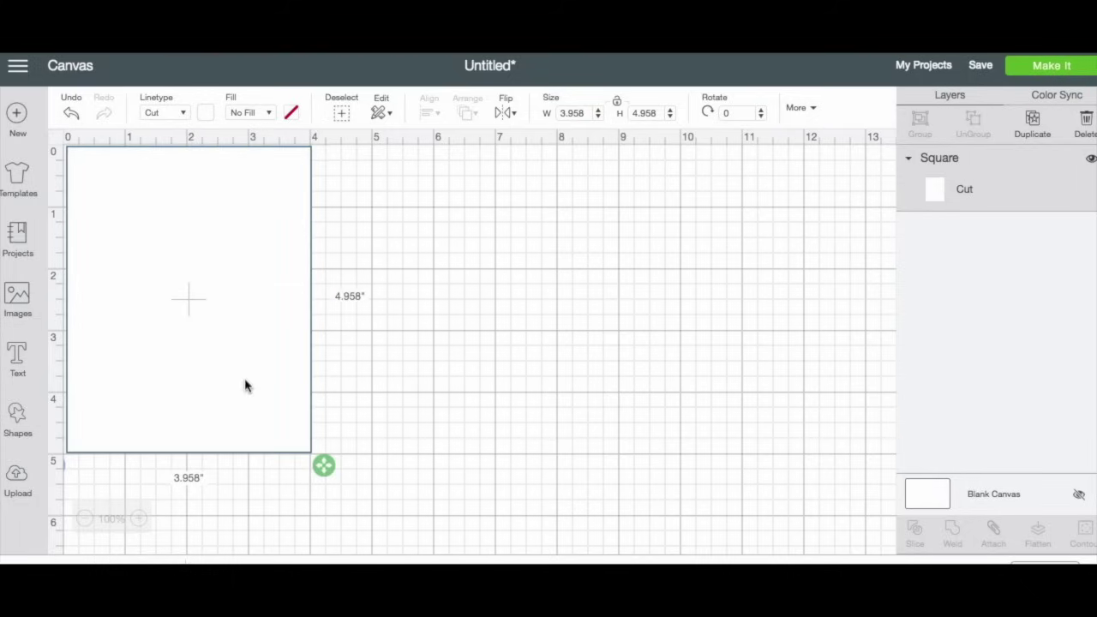
- Start a new text object and choose the Magnolia Sky font by searching for "magnoli"
left_click(18, 364)
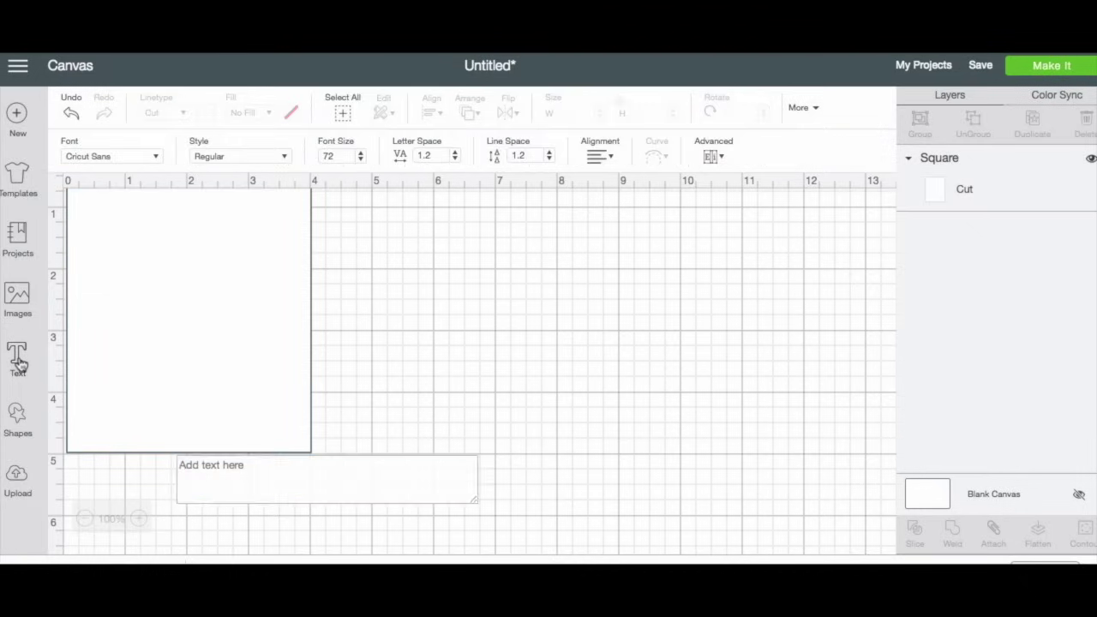
left_click(158, 160)
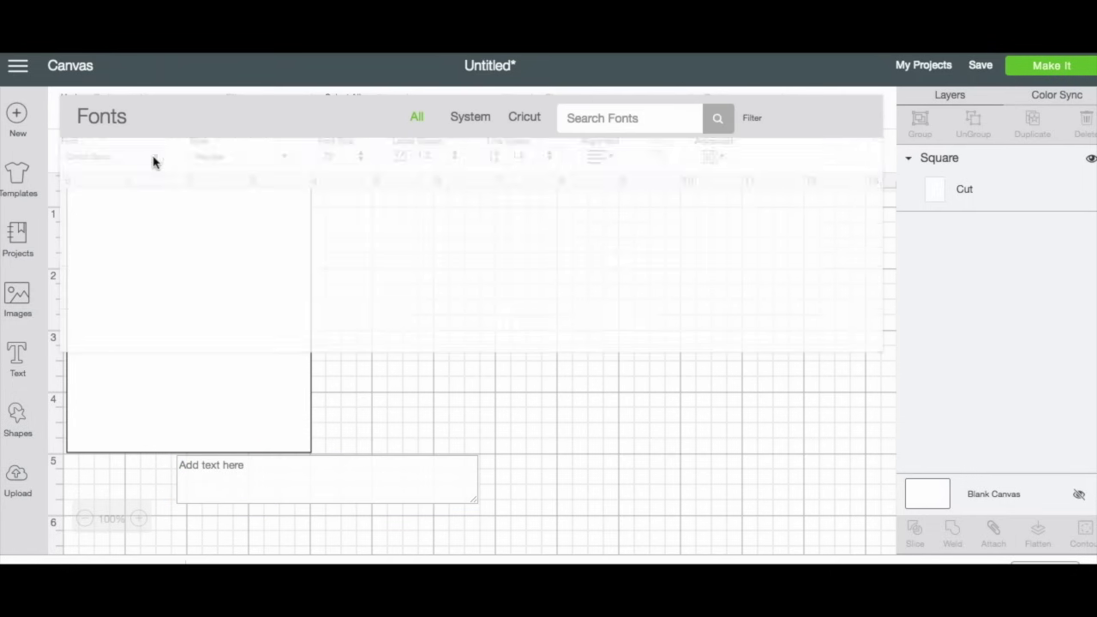
left_click(623, 122)
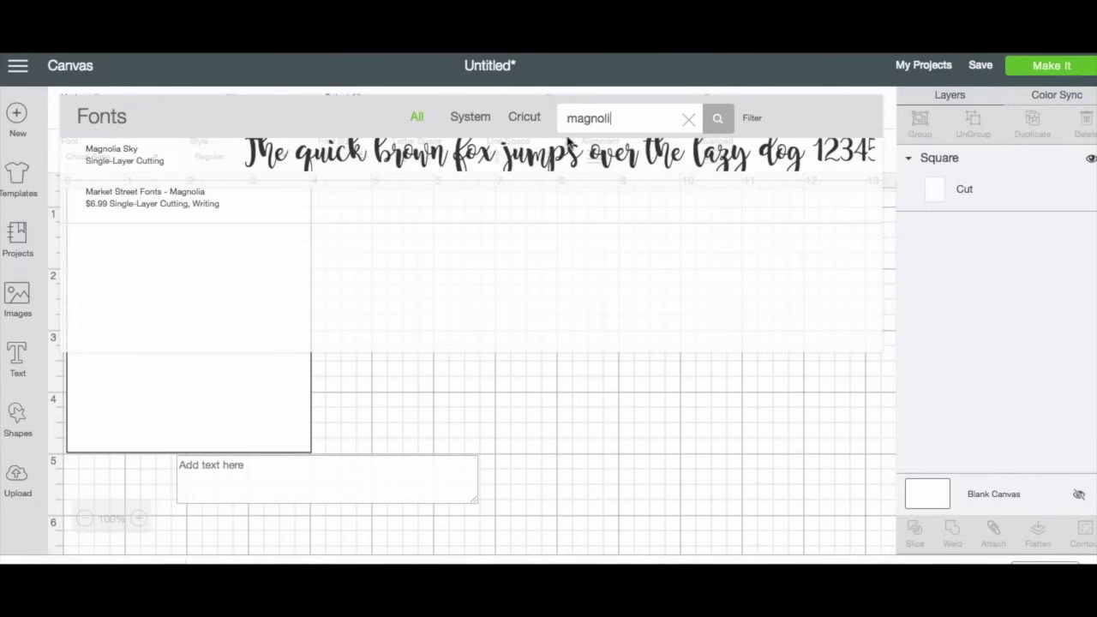
left_click(568, 152)
- Enter "happy", "birthday" and the recipient's first name with an exclamation mark on three lines, and move the text clear of the rectangle
left_click(354, 466)
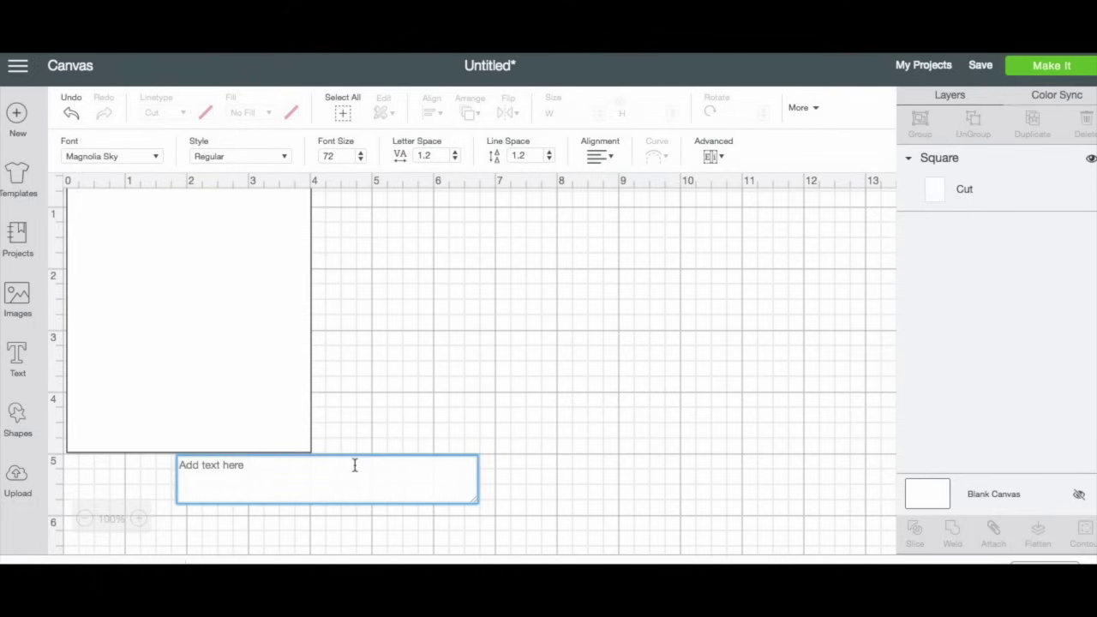
type("happy")
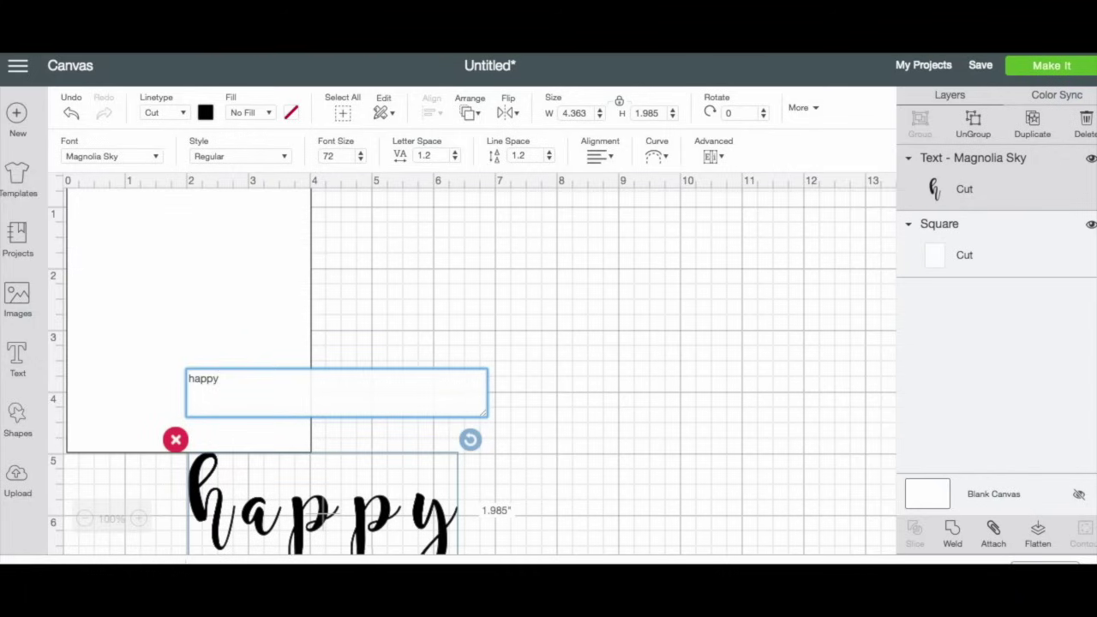
left_click_drag(365, 506, 460, 273)
double_click(453, 267)
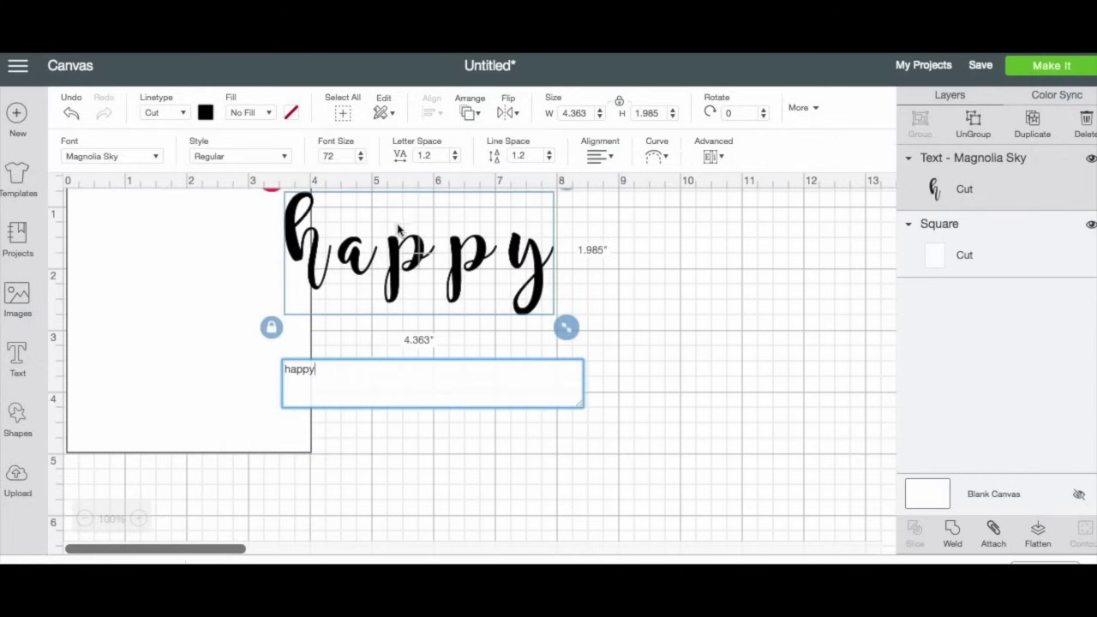
type("birthday")
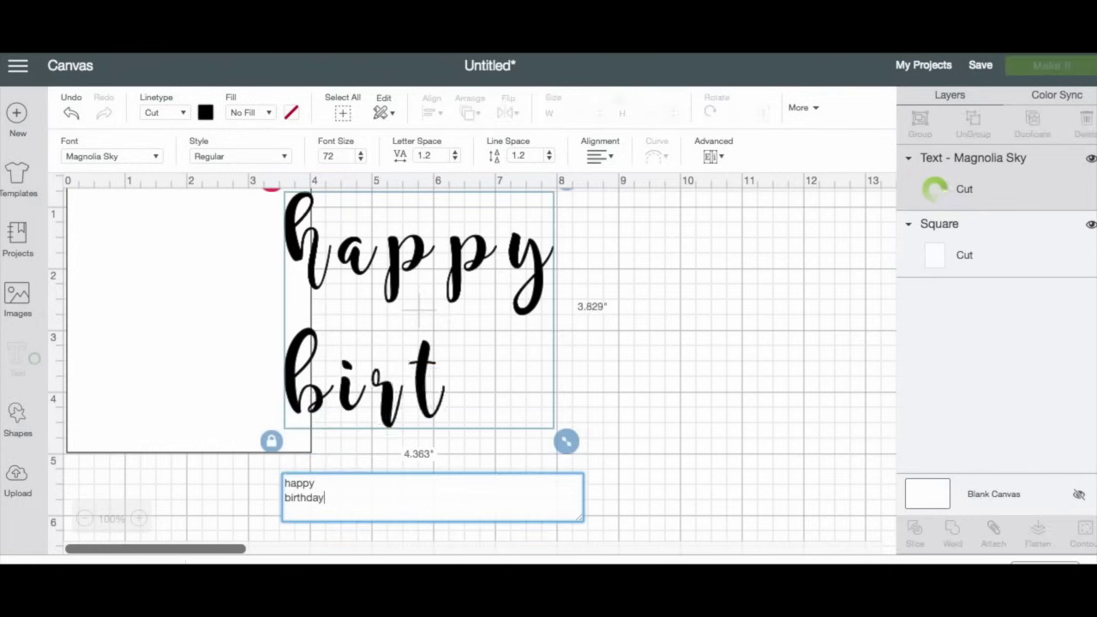
key("Return")
type("karina!")
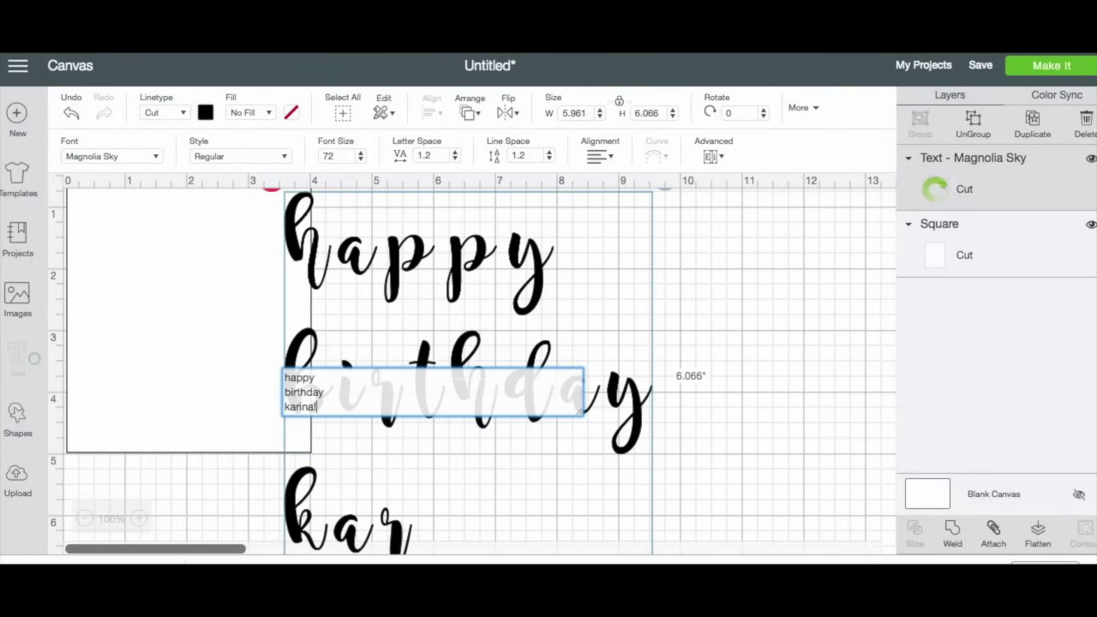
- Move the three-line text beside the rectangle and center-align its lines
left_click_drag(469, 527, 510, 502)
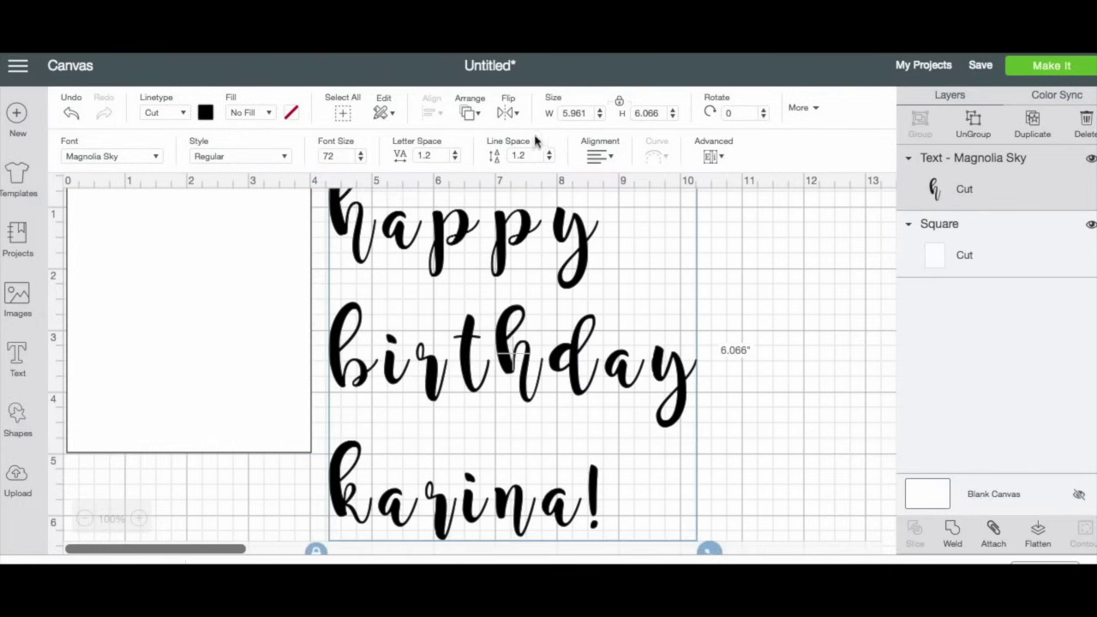
left_click(605, 159)
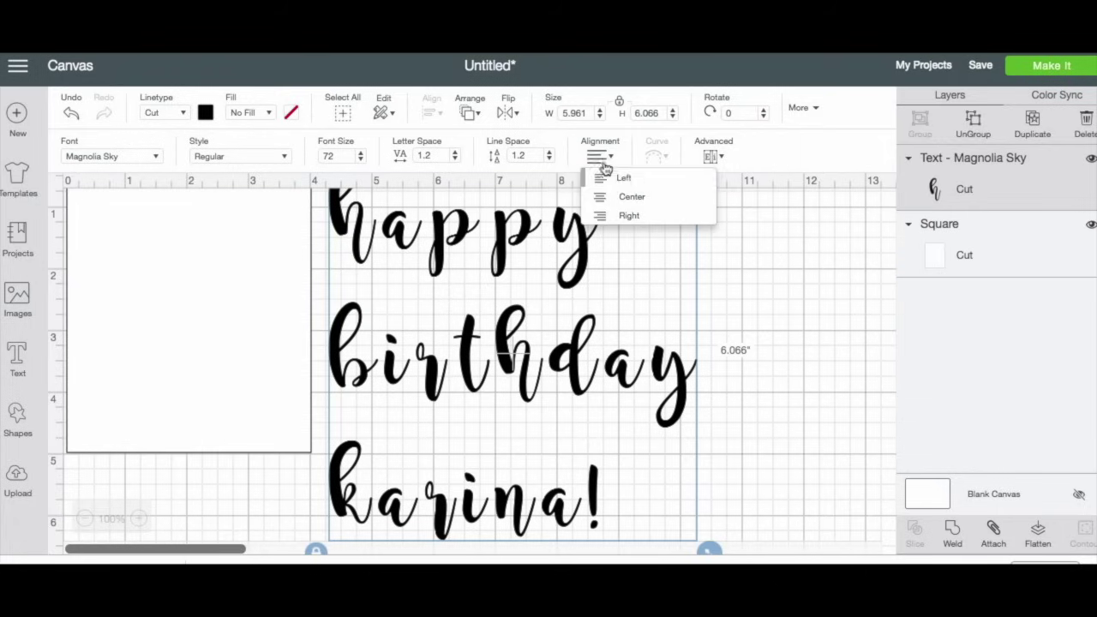
left_click(618, 199)
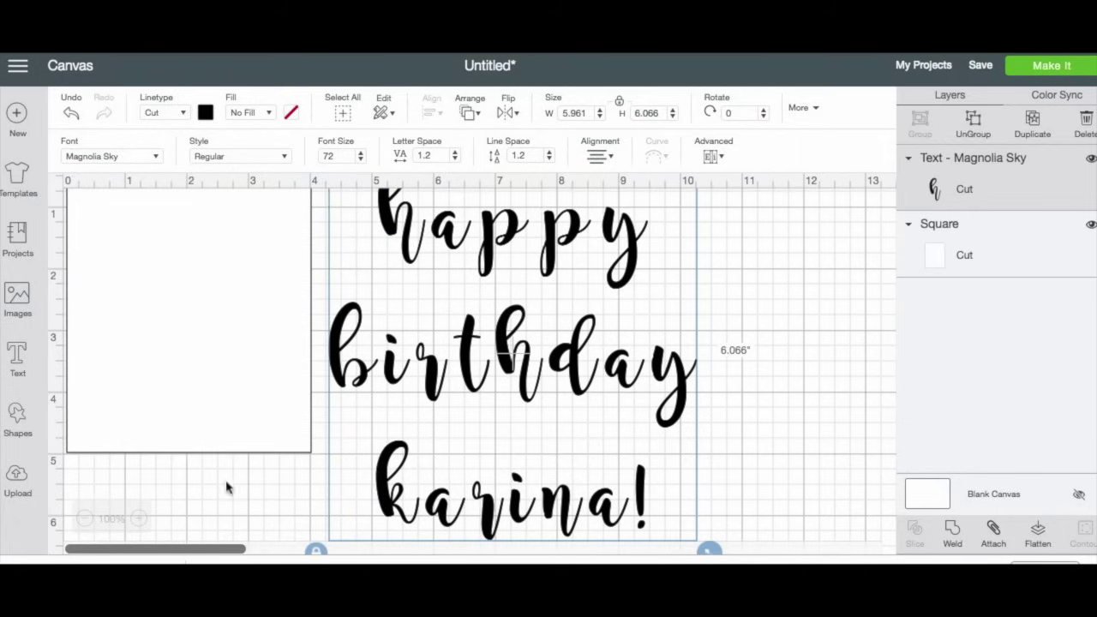
- Move the text slightly away from the rectangle and ungroup it into separate letters
left_click(84, 519)
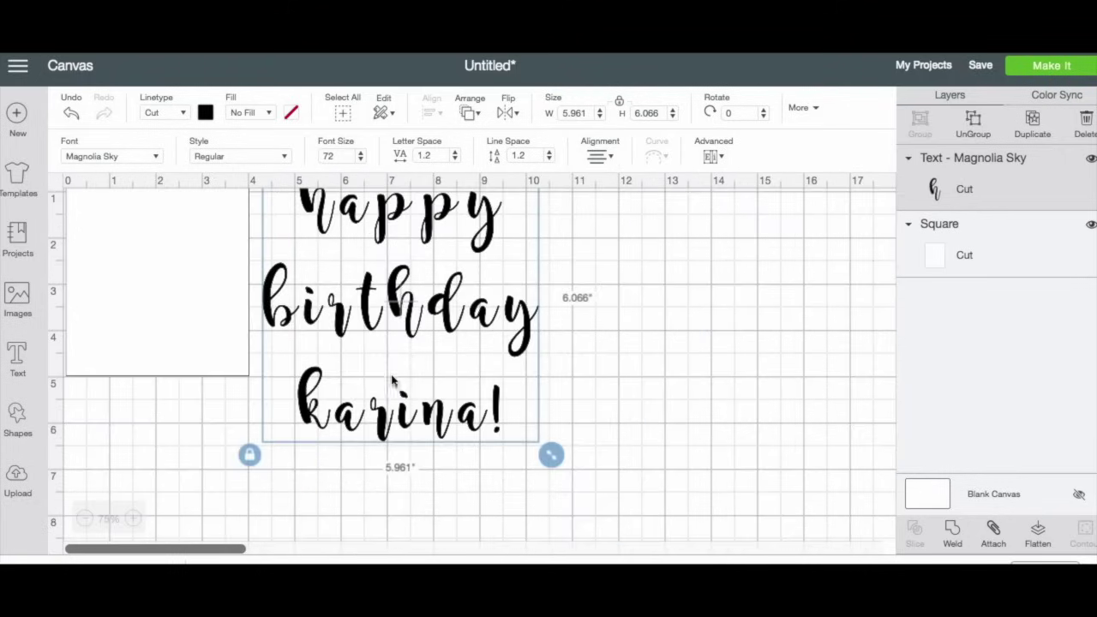
left_click(470, 293)
left_click(472, 311)
left_click_drag(328, 202, 383, 242)
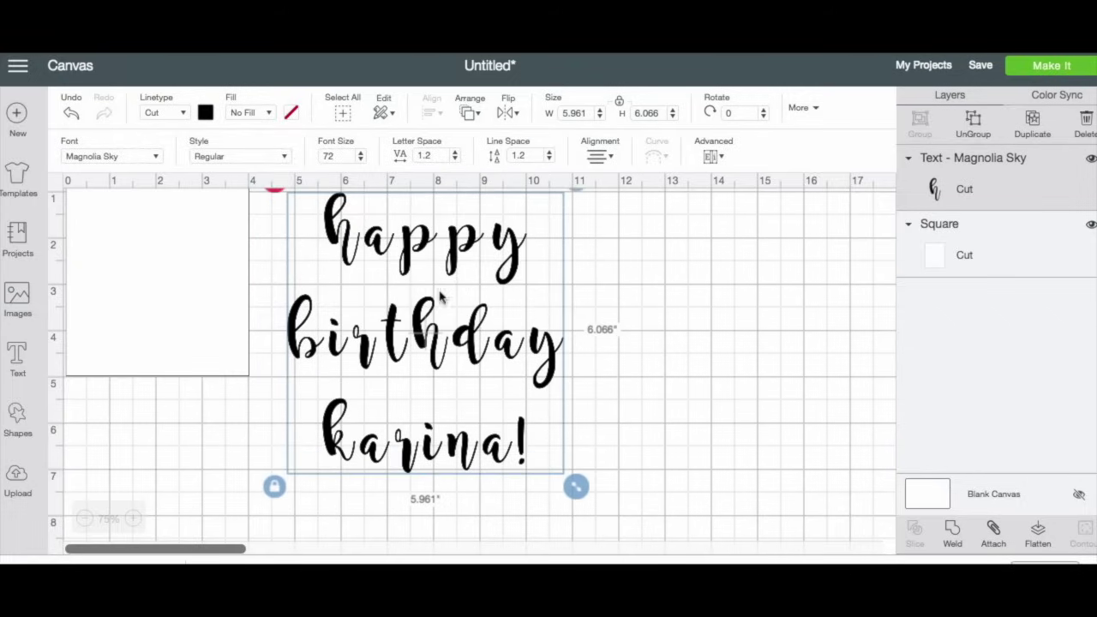
left_click(976, 121)
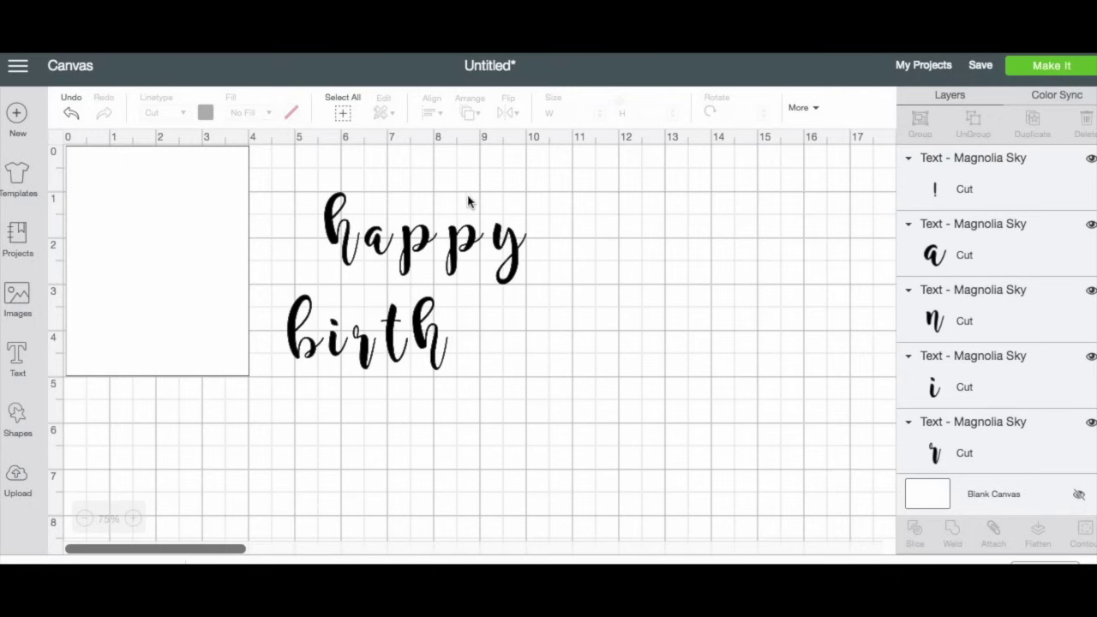
- Move the letters of "happy" closer together so that each one connects to its neighbor
left_click(374, 243)
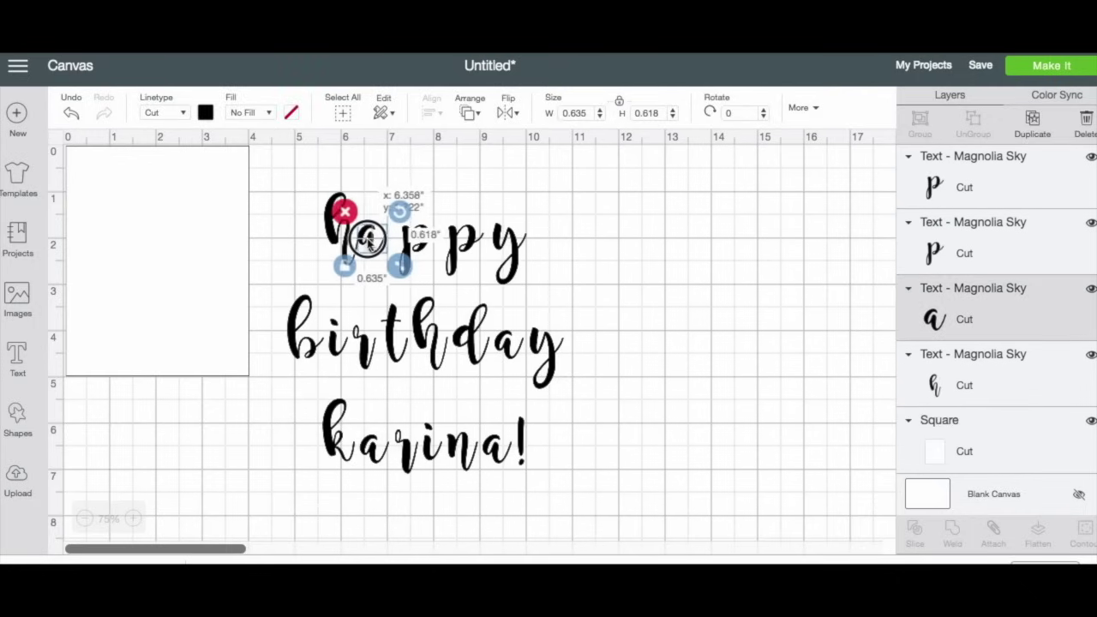
left_click(409, 249)
left_click_drag(410, 248, 430, 257)
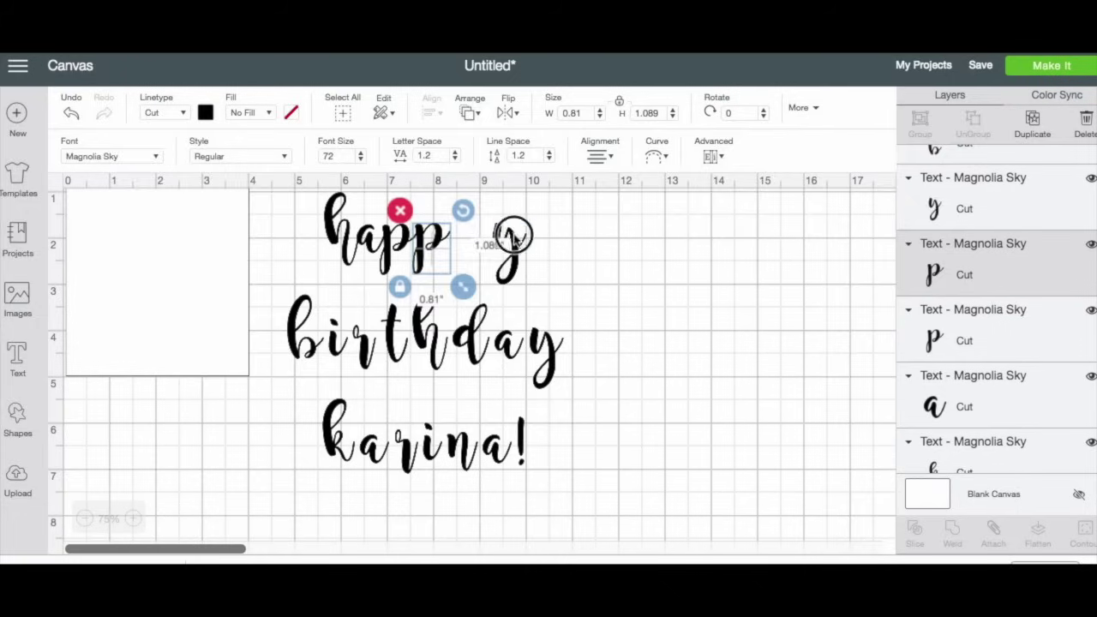
left_click_drag(510, 238, 470, 241)
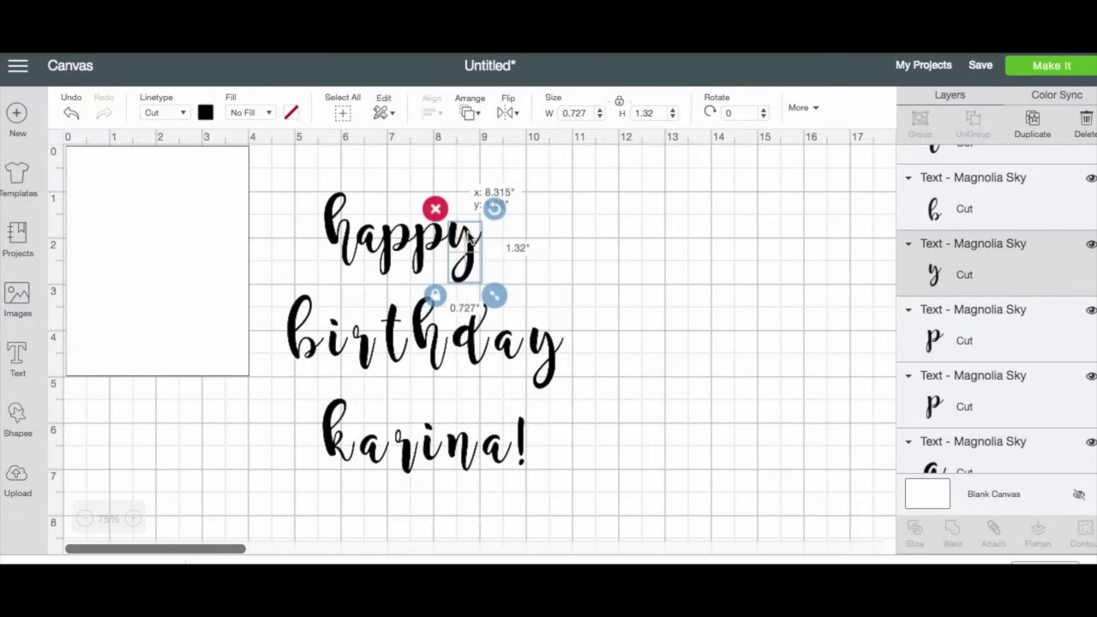
- Close the gaps between the letters of "birthday" so that the script joins up
left_click_drag(346, 335, 390, 348)
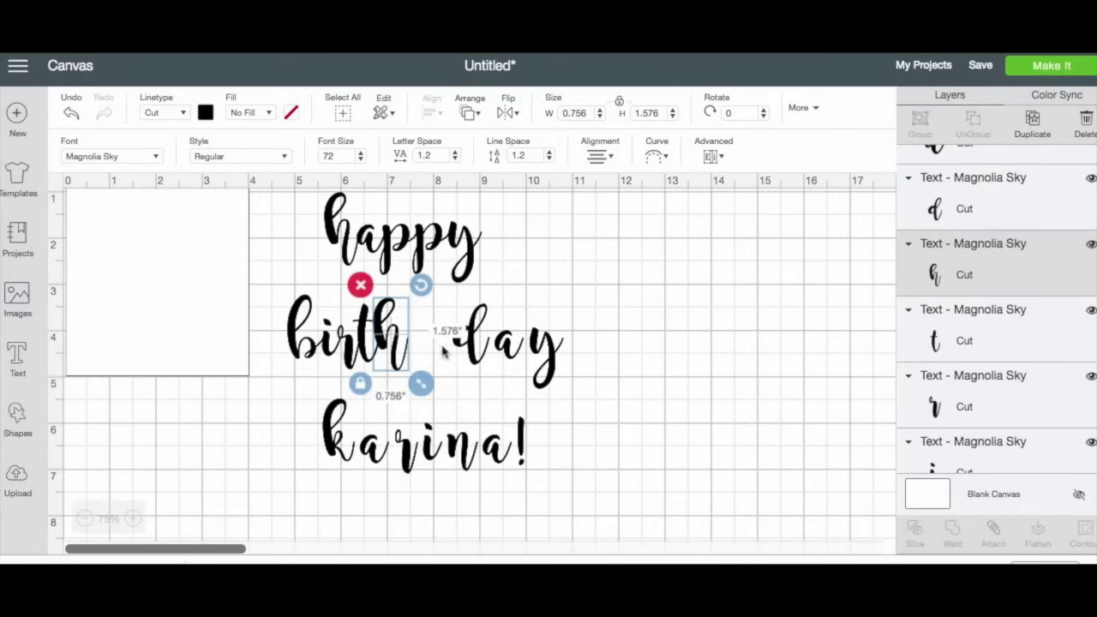
mouse_move(465, 352)
left_mouse_down()
mouse_move(450, 351)
mouse_move(460, 351)
left_mouse_up()
left_click_drag(555, 356, 493, 352)
- Bring the letters and the exclamation mark of the name line together into one connected word
left_click_drag(384, 455, 428, 457)
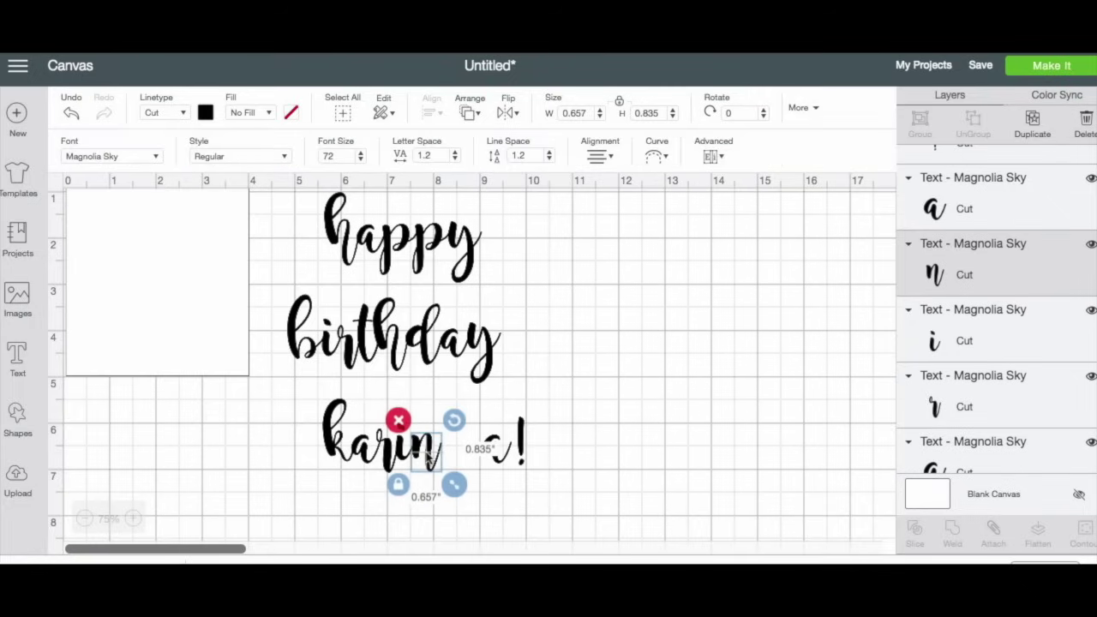
left_click_drag(502, 448, 474, 434)
left_click(510, 441)
- Move "birthday" and the name line up, centered beneath "happy", and shift the white rectangle down next to the text
left_click_drag(555, 360, 319, 316)
left_click_drag(503, 473, 345, 392)
left_click(223, 396)
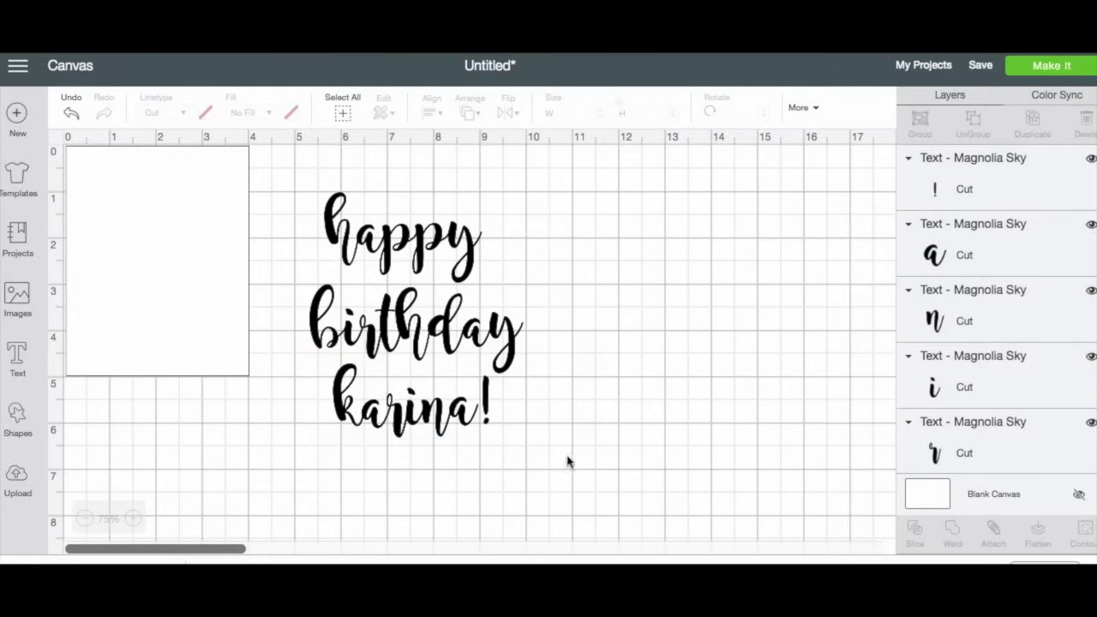
left_click_drag(201, 267, 253, 321)
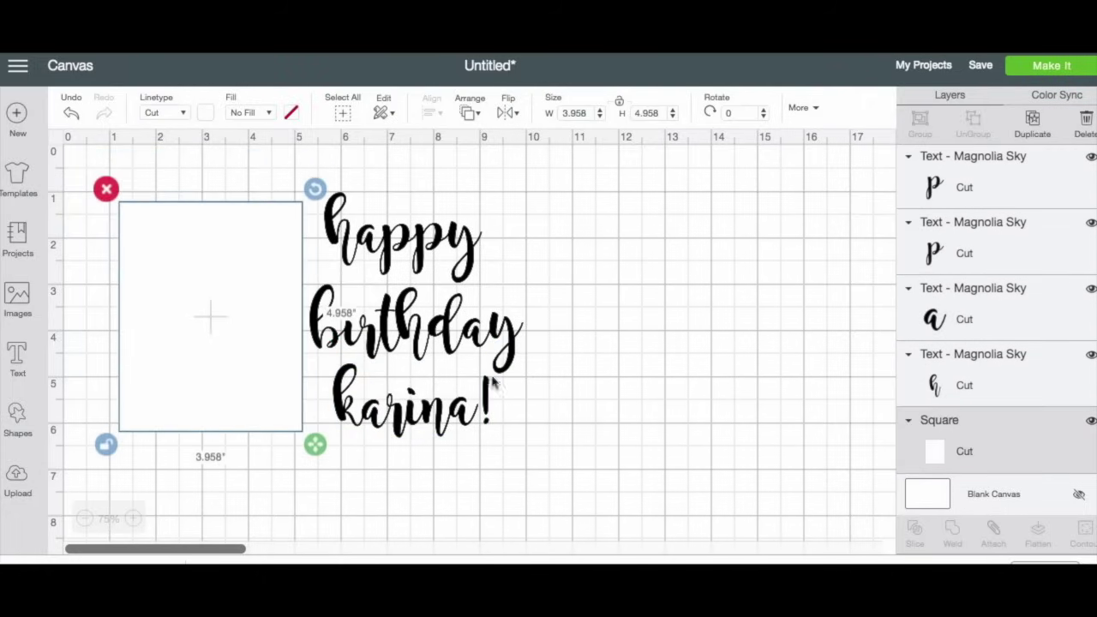
- Select all letters of "birthday" and nudge the word slightly up toward "happy"
left_click(573, 354)
left_click_drag(573, 352, 299, 289)
left_click(537, 323)
left_click_drag(538, 322, 328, 304)
- Select all the letters of the greeting, weld them into one shape and move it further from the rectangle
left_click_drag(563, 441, 338, 230)
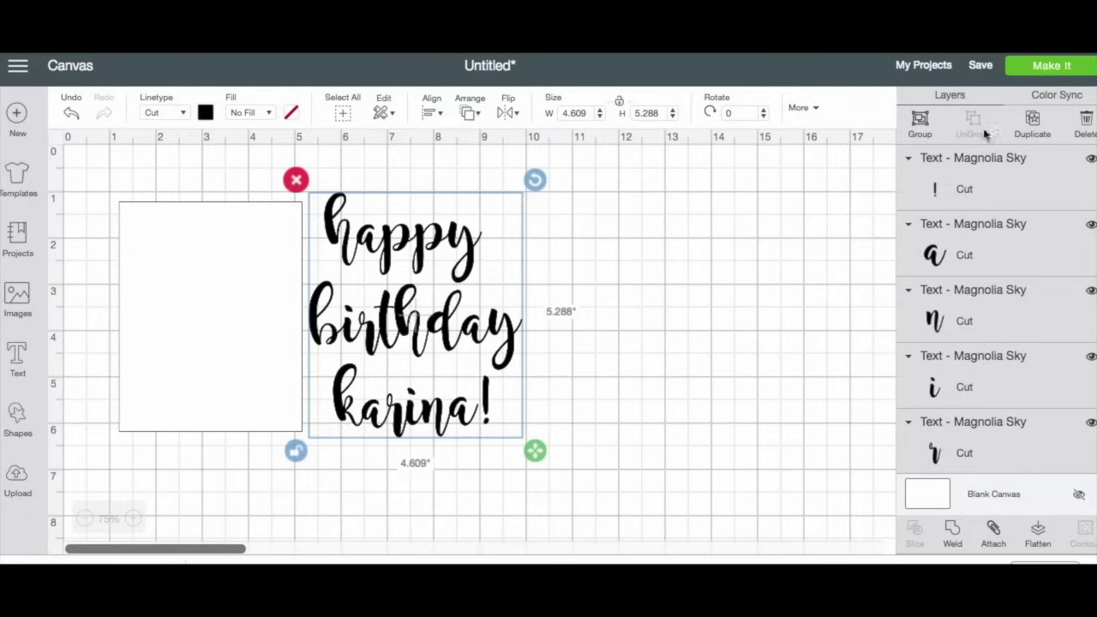
left_click(948, 528)
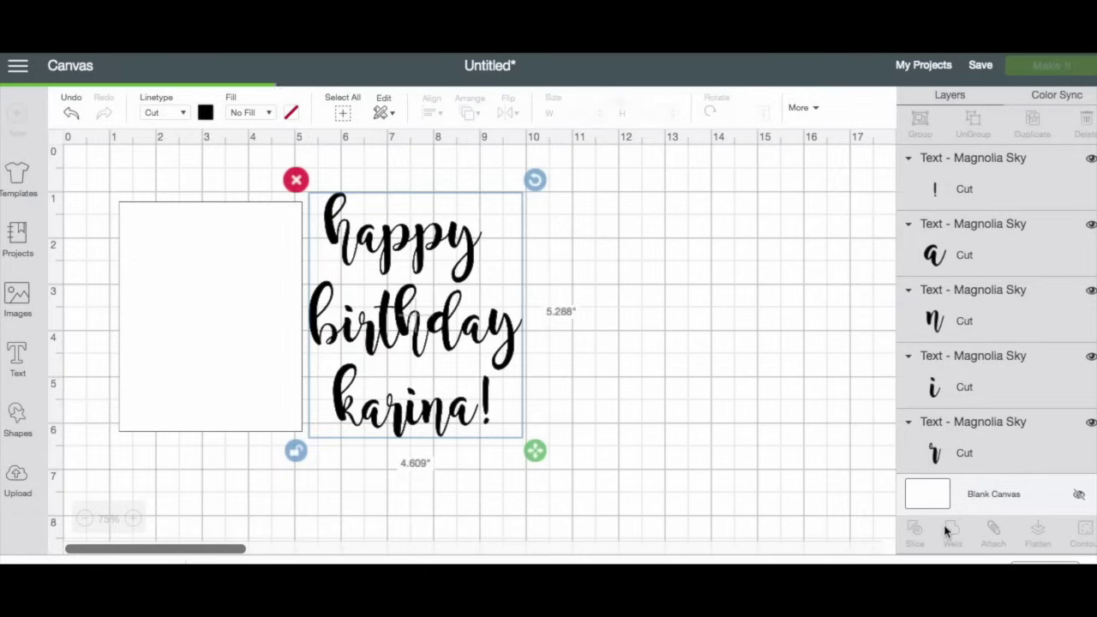
left_click_drag(399, 294, 422, 324)
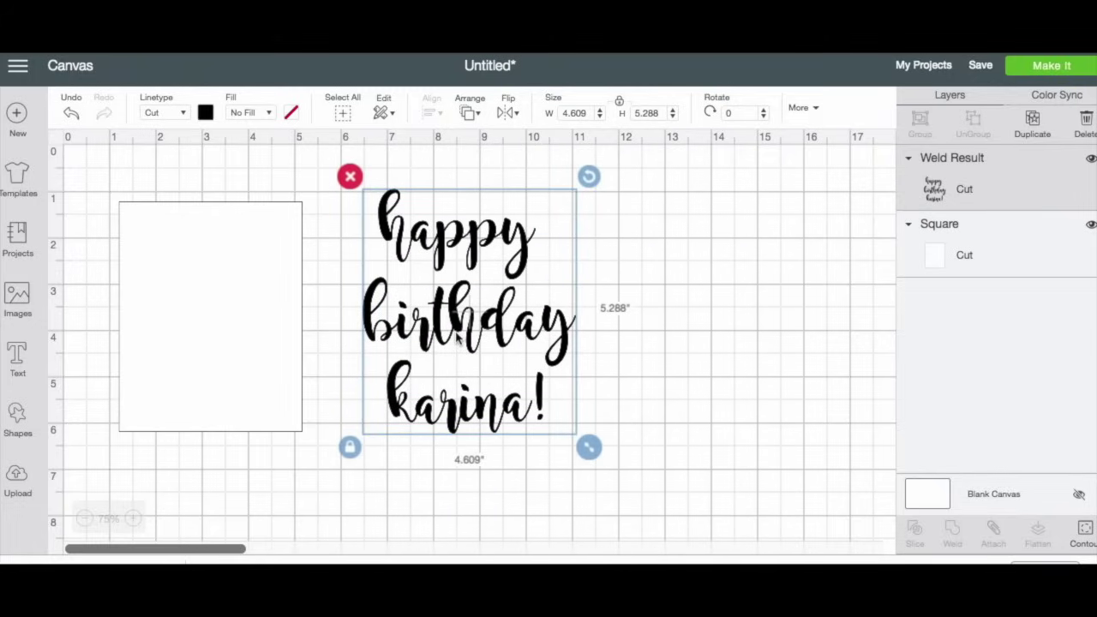
left_click(1032, 122)
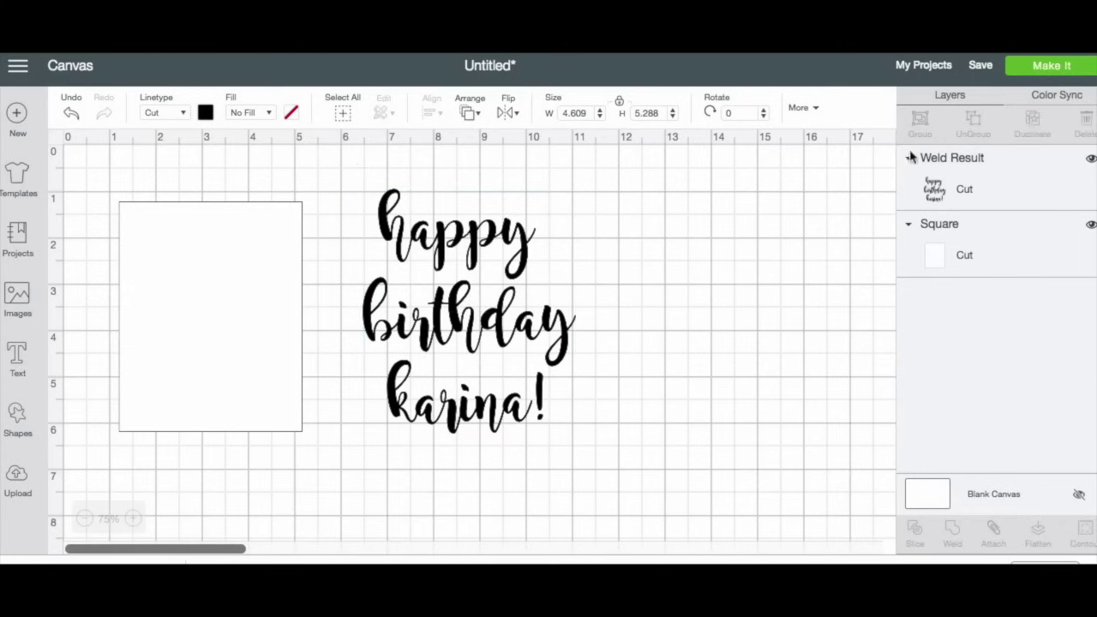
left_click_drag(511, 331, 774, 319)
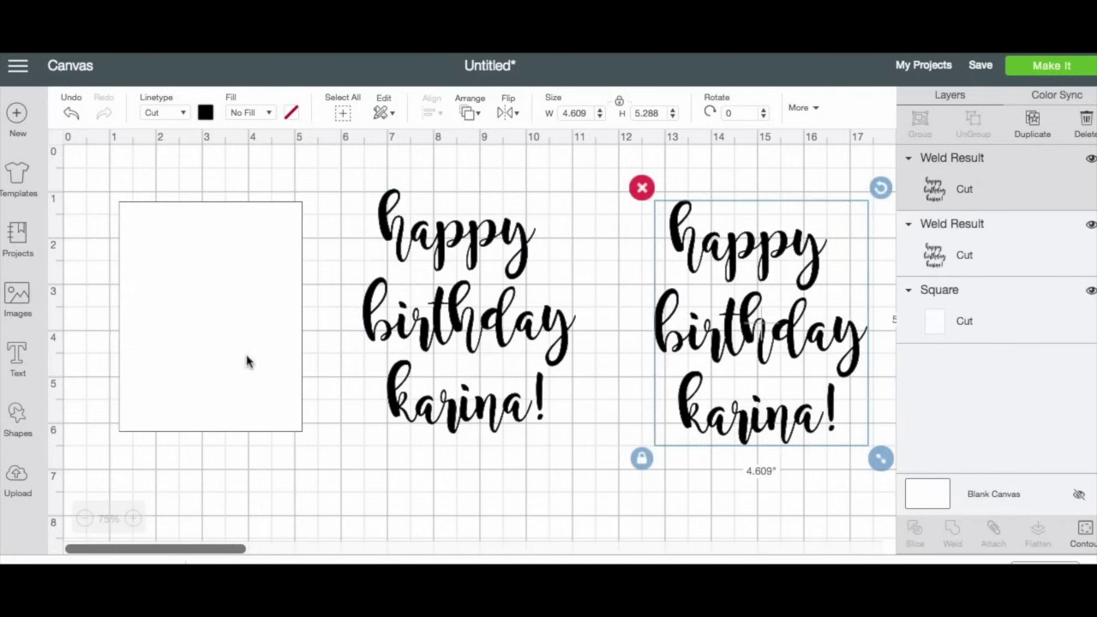
key("Delete")
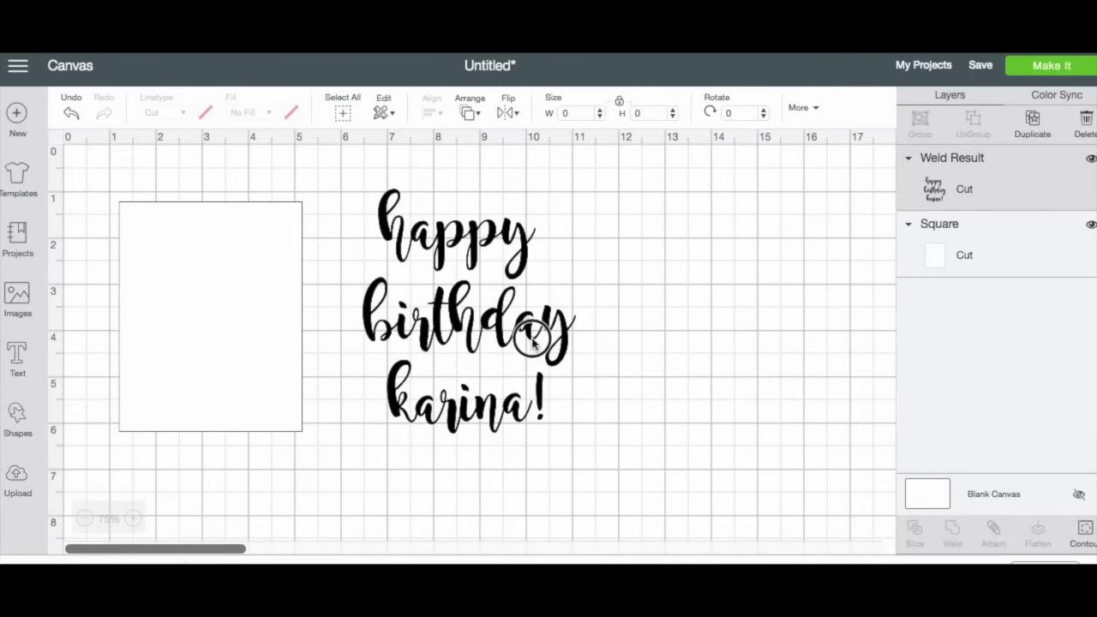
- Move the welded greeting onto the white rectangle, shrink it to about 2.76 by 3.07 inches and center it there
left_click_drag(522, 331, 486, 327)
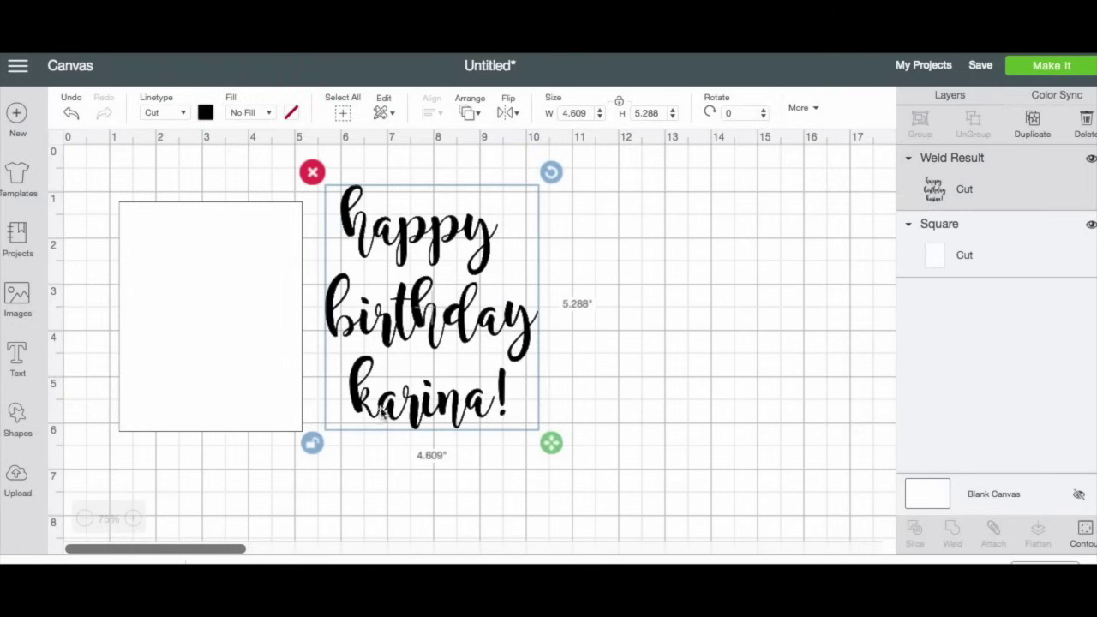
left_click_drag(414, 318, 221, 354)
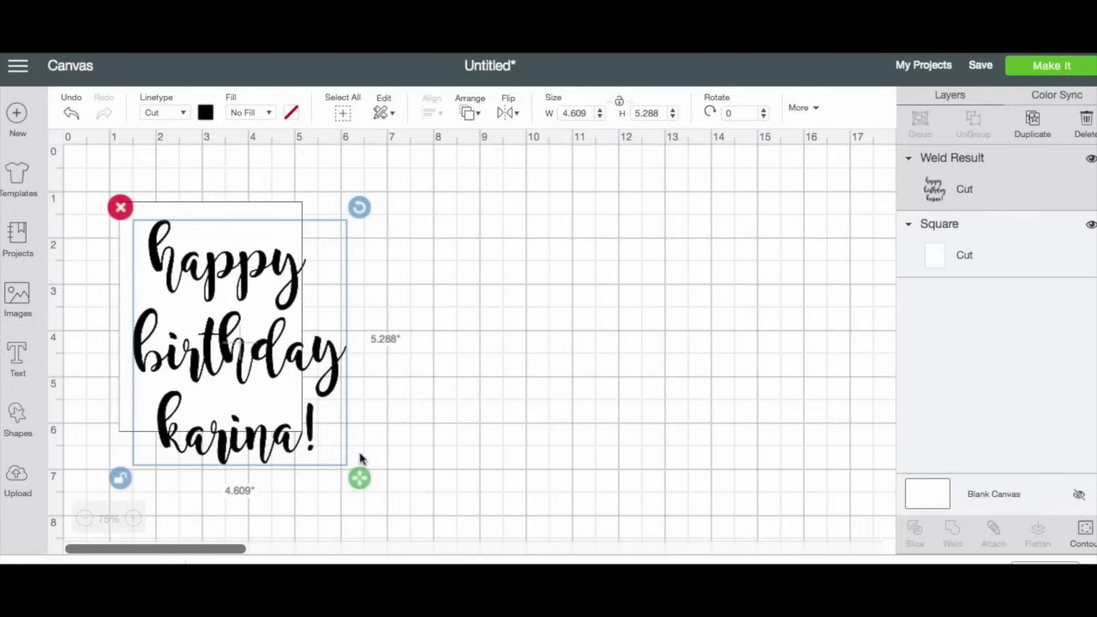
left_click_drag(362, 472, 273, 372)
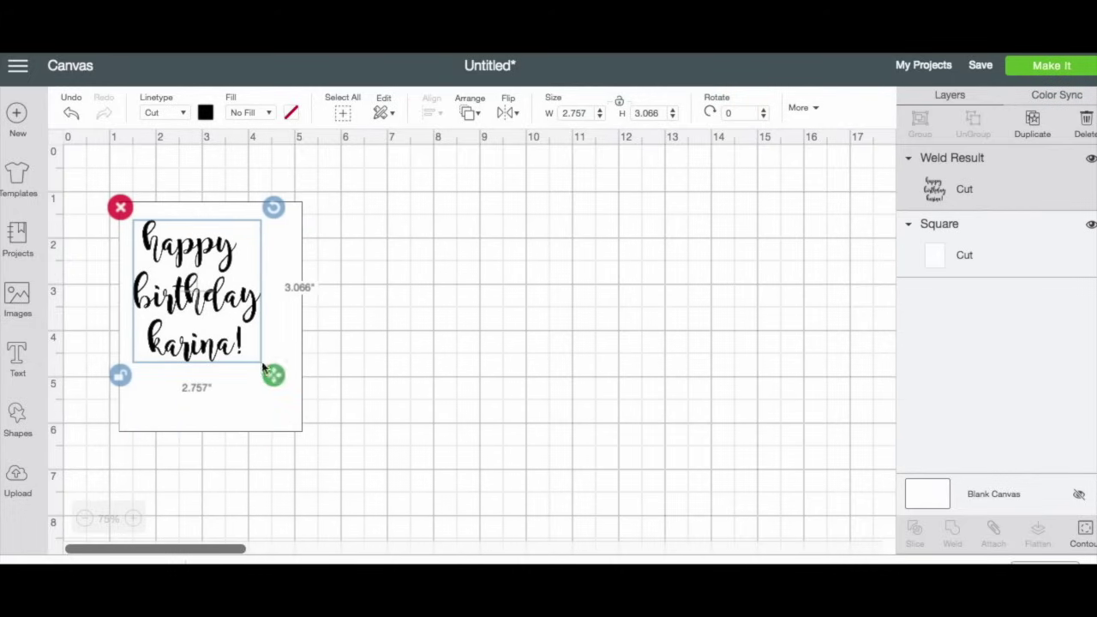
left_click_drag(205, 297, 220, 319)
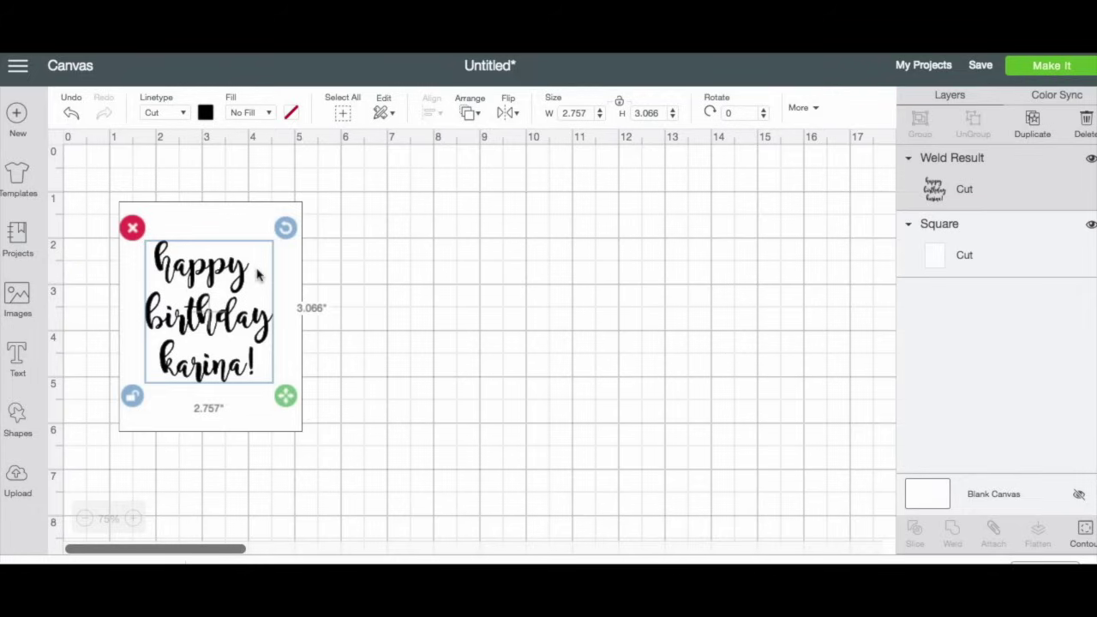
left_click(134, 520)
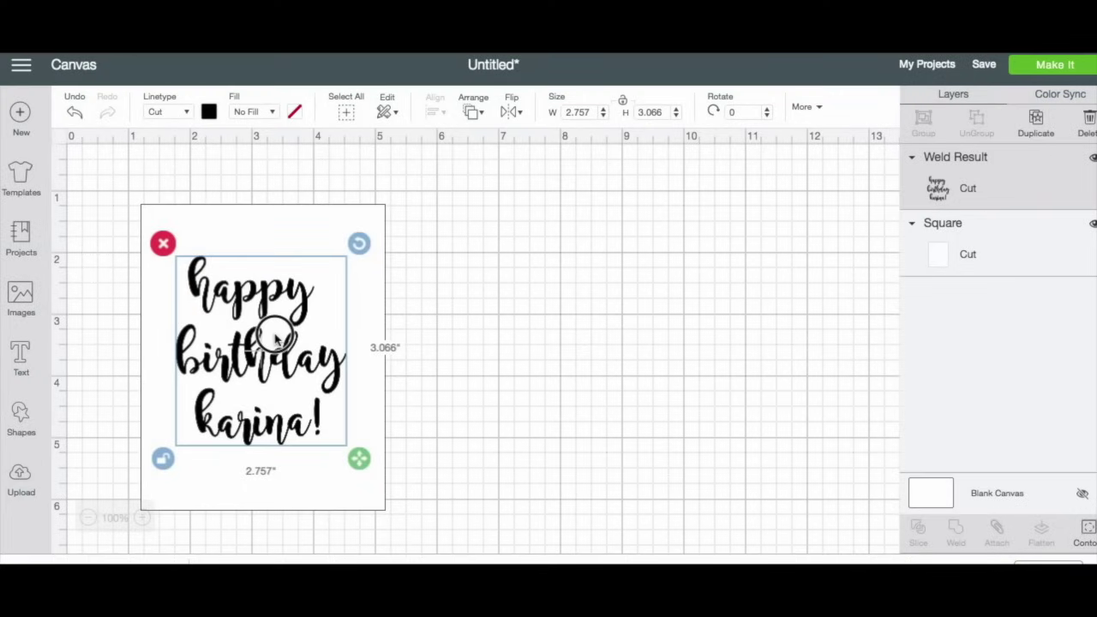
left_click_drag(276, 339, 278, 341)
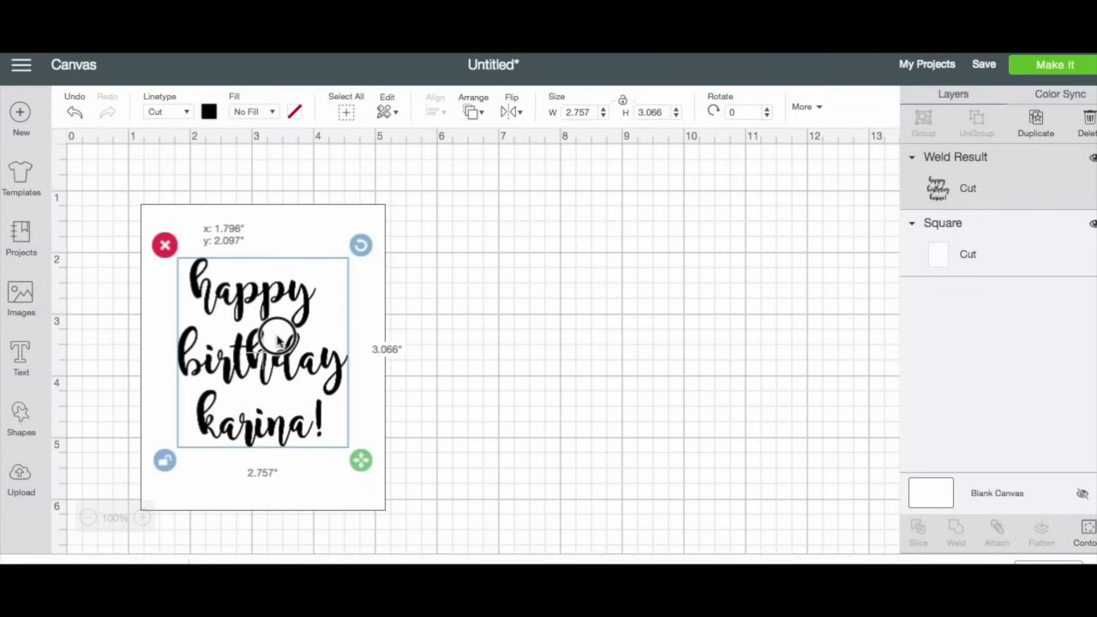
- Open the full collection of uploaded images and look through it for the watercolor flowers and leaves
left_click(21, 474)
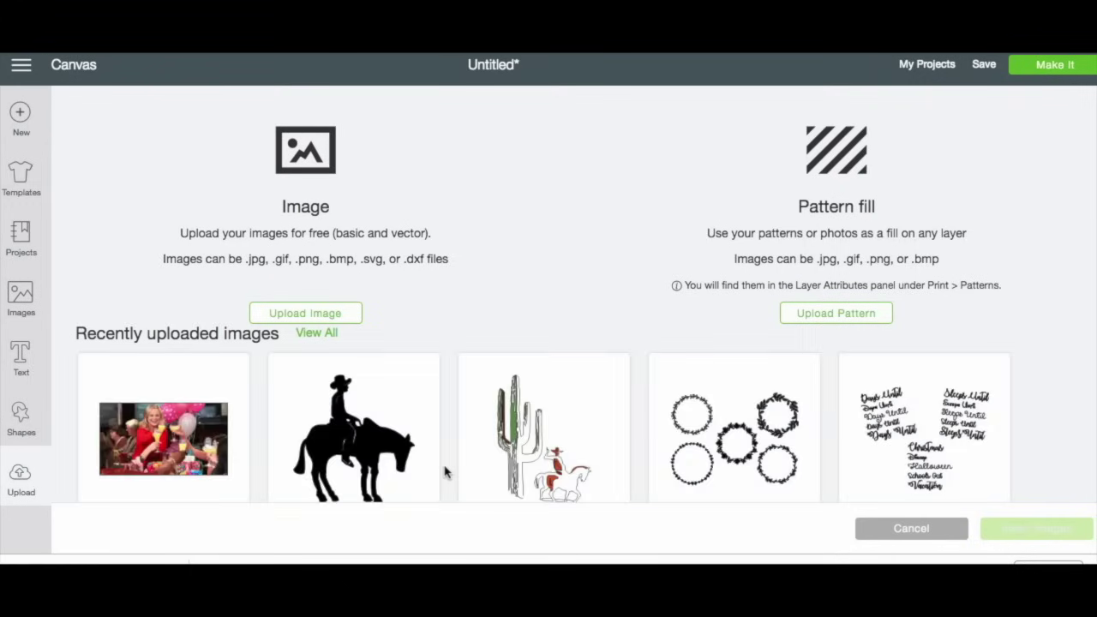
left_click(307, 335)
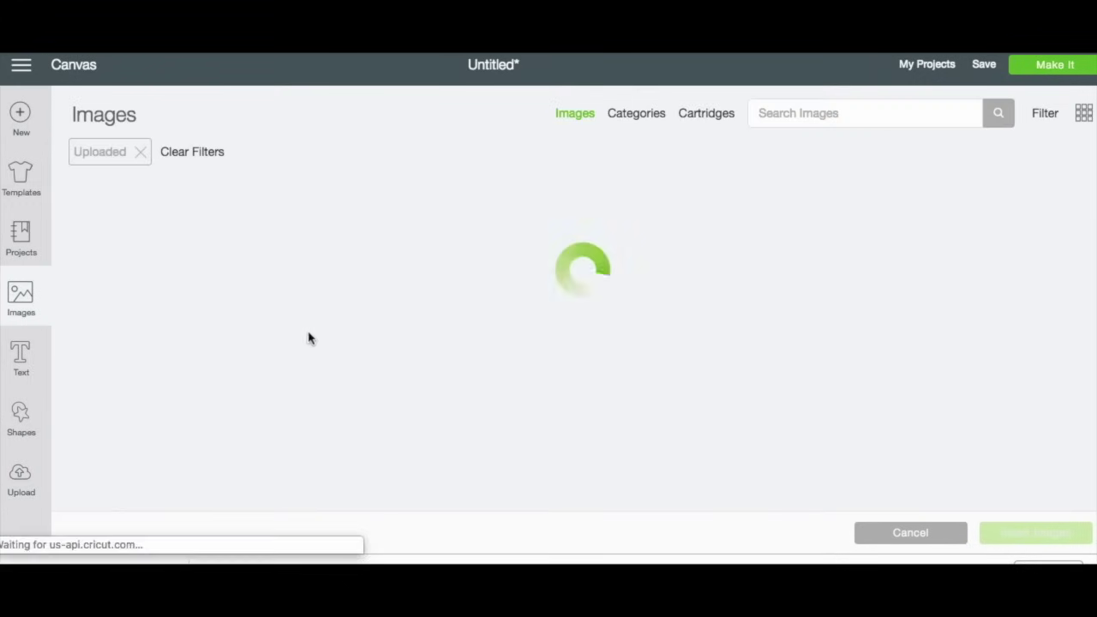
scroll(348, 353, "down", 5)
scroll(348, 352, "down", 15)
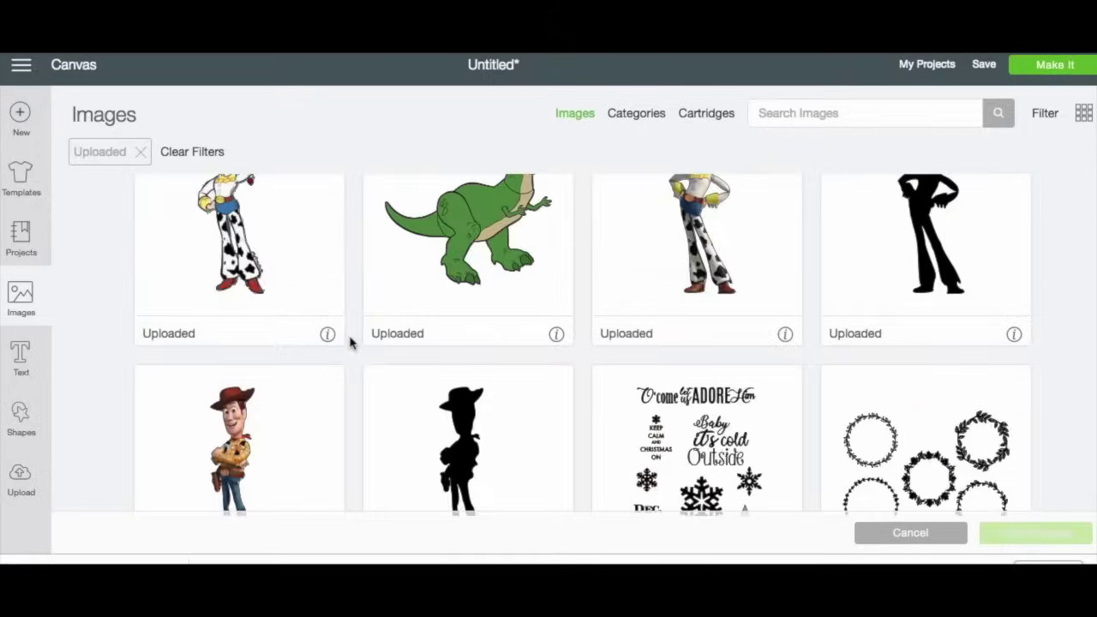
scroll(350, 342, "down", 15)
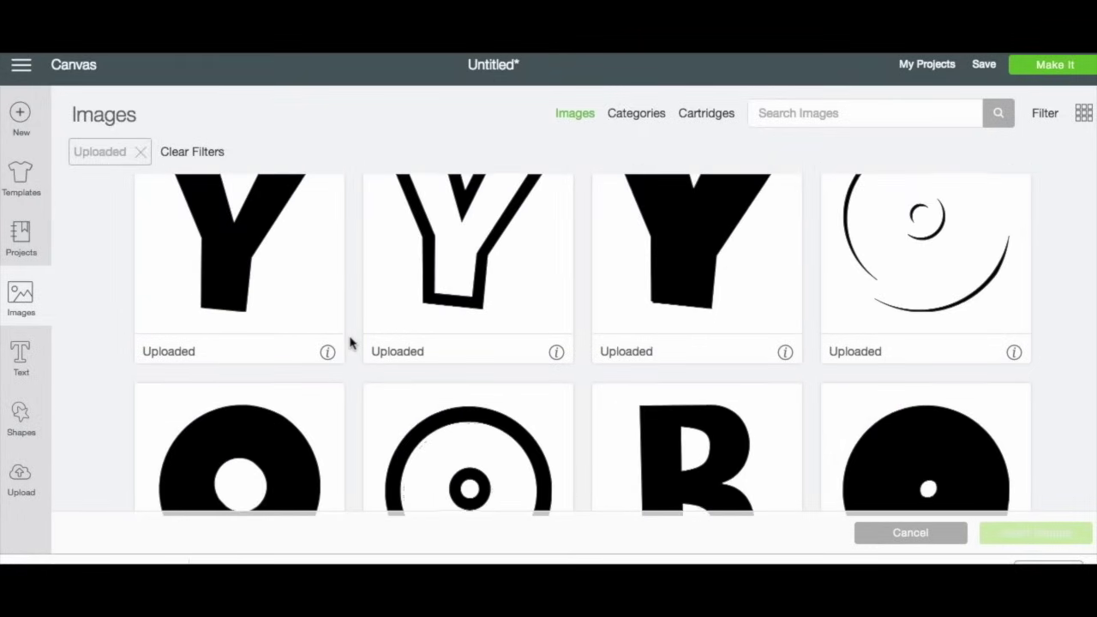
scroll(350, 343, "down", 15)
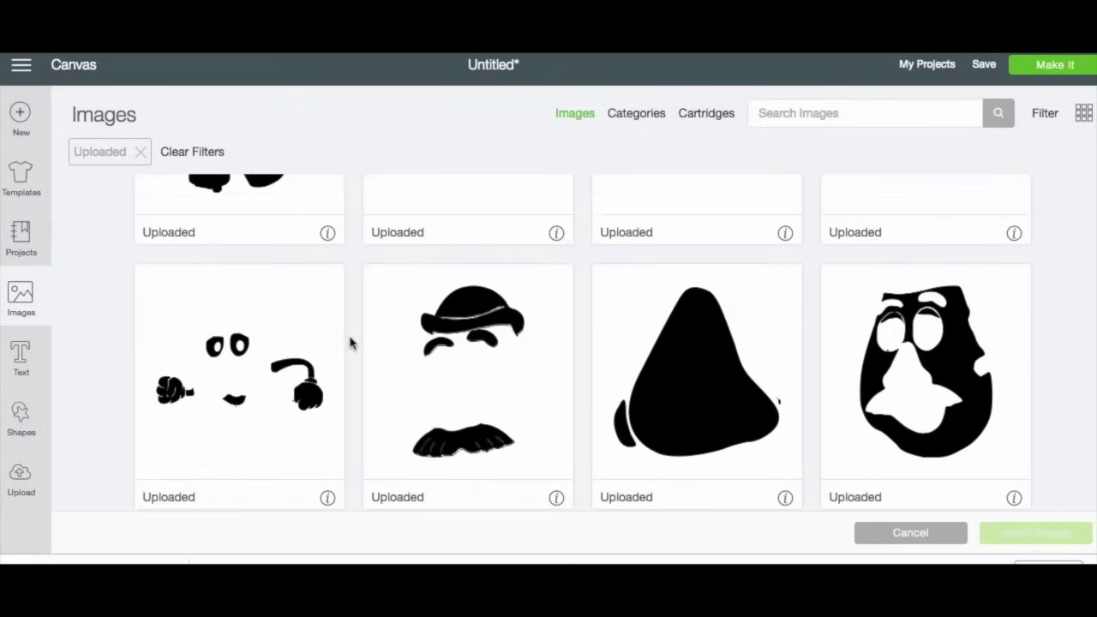
scroll(350, 343, "up", 4)
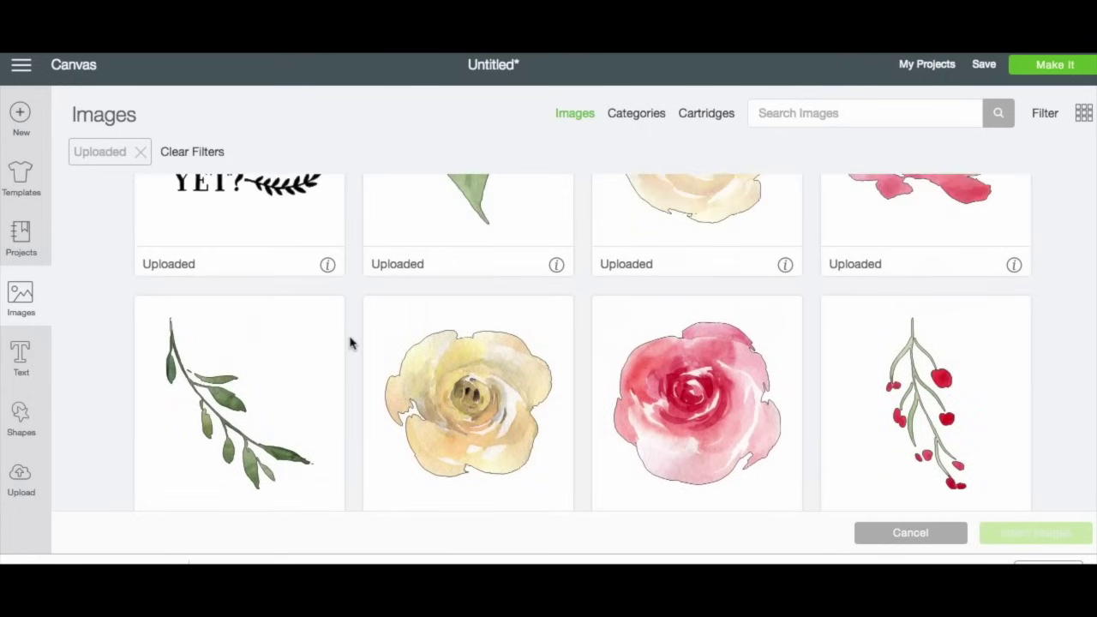
scroll(350, 343, "down", 6)
scroll(350, 343, "up", 4)
scroll(350, 343, "up", 5)
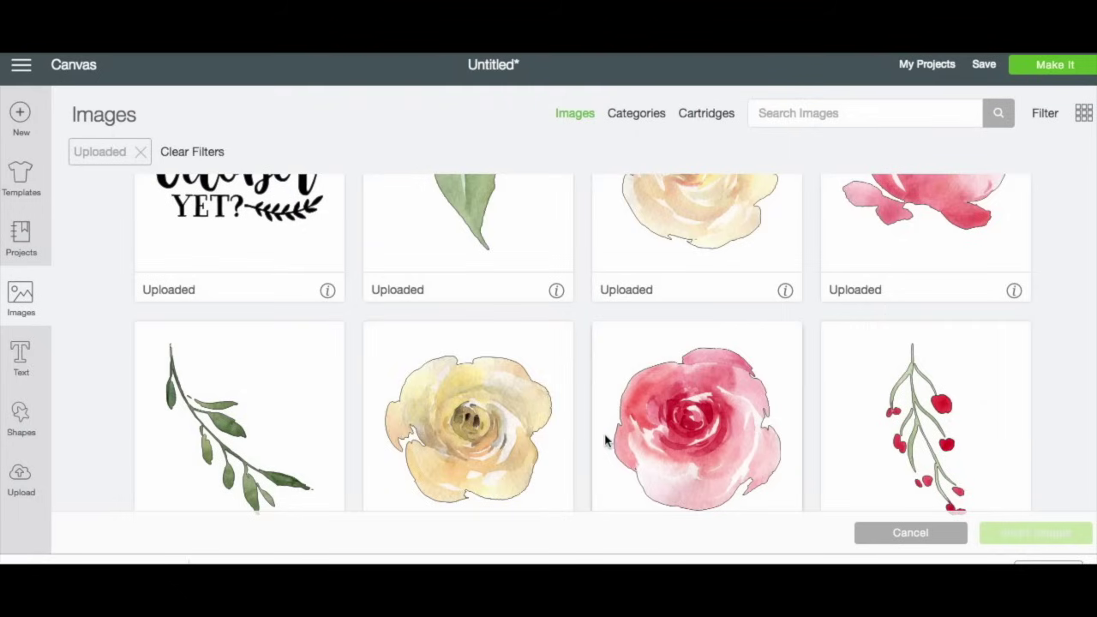
- Select the uploaded single leaf, cream rose, red-pink peony, open pink rose, yellow rose and dark green branch images
left_click(504, 237)
left_click(663, 224)
left_click(833, 224)
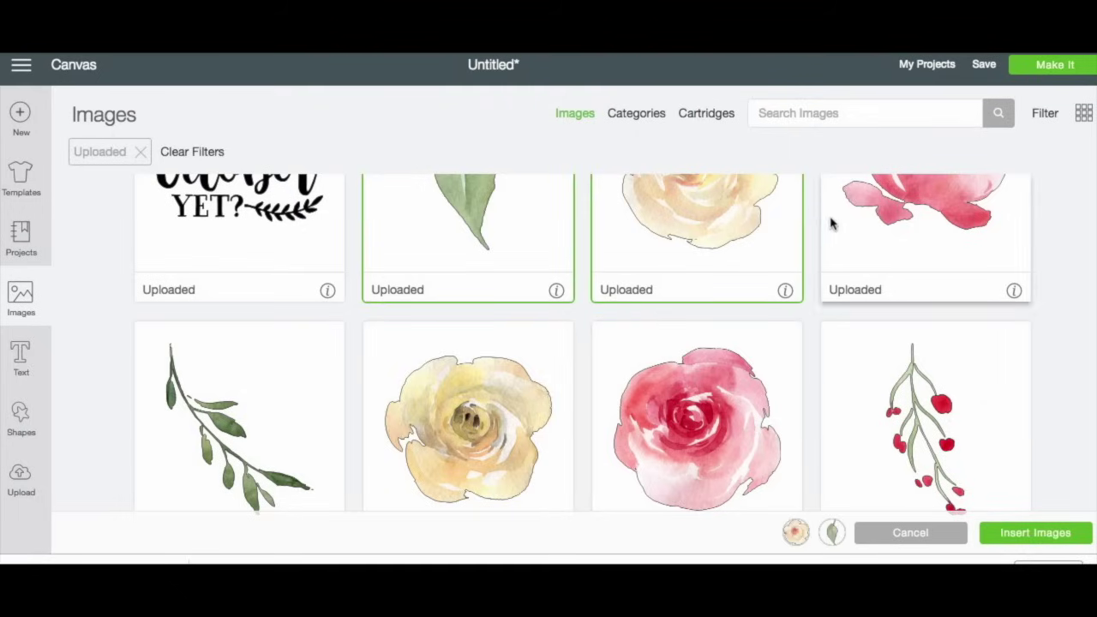
left_click(661, 386)
left_click(428, 399)
left_click(268, 405)
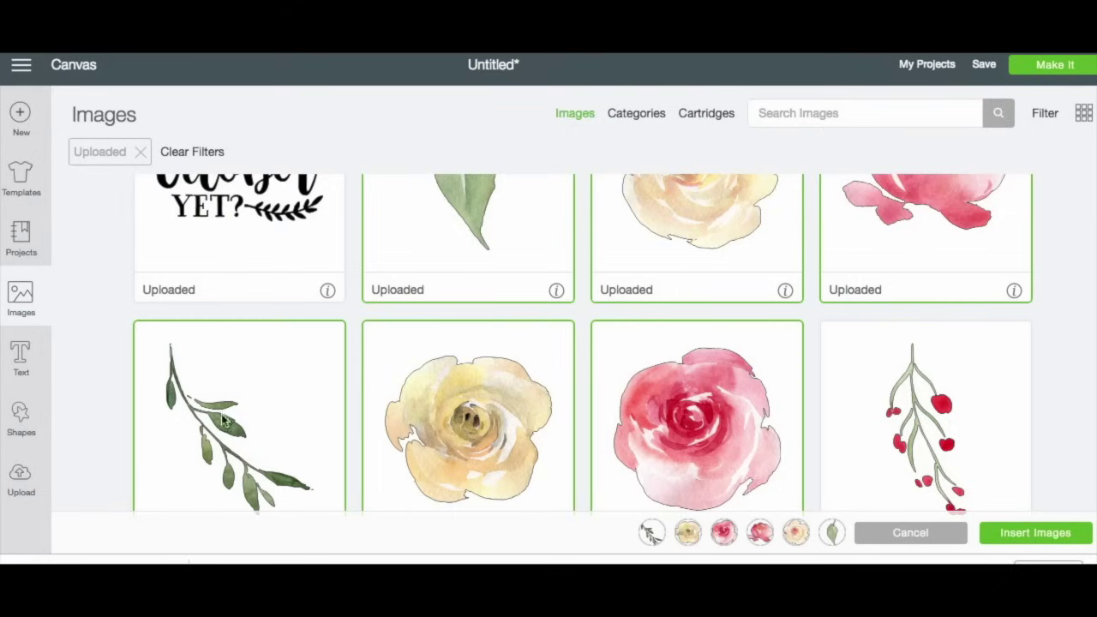
- Add the light green branch, long-stemmed red flower and pink rose with leaves to the selection and insert all nine images
scroll(449, 486, "down", 5)
left_click(210, 460)
left_click(458, 443)
left_click(681, 433)
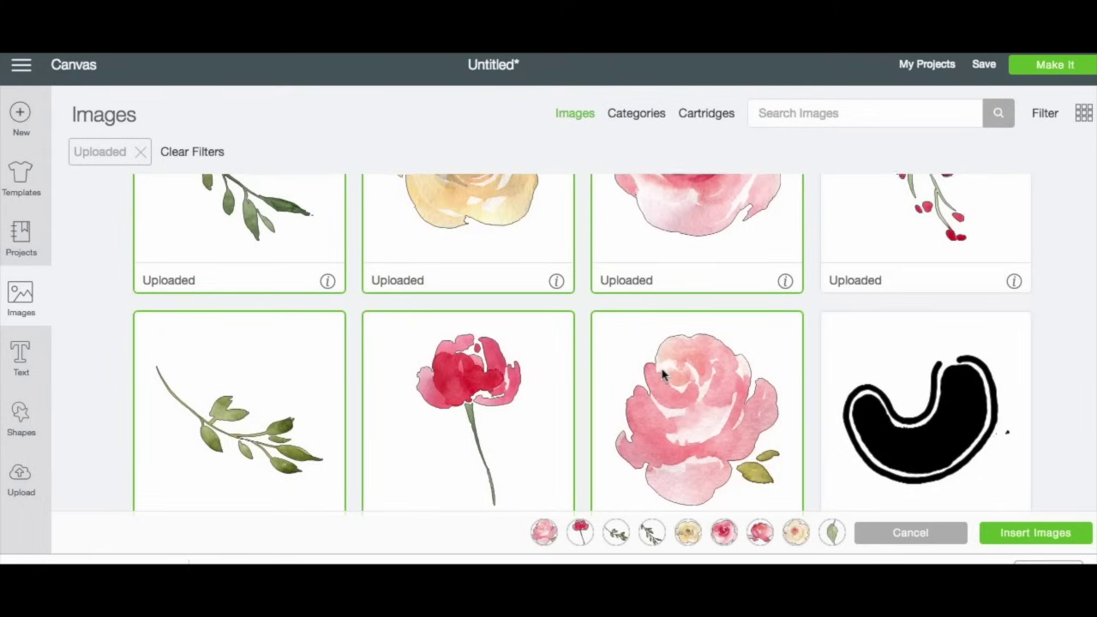
scroll(660, 384, "up", 5)
scroll(662, 375, "down", 5)
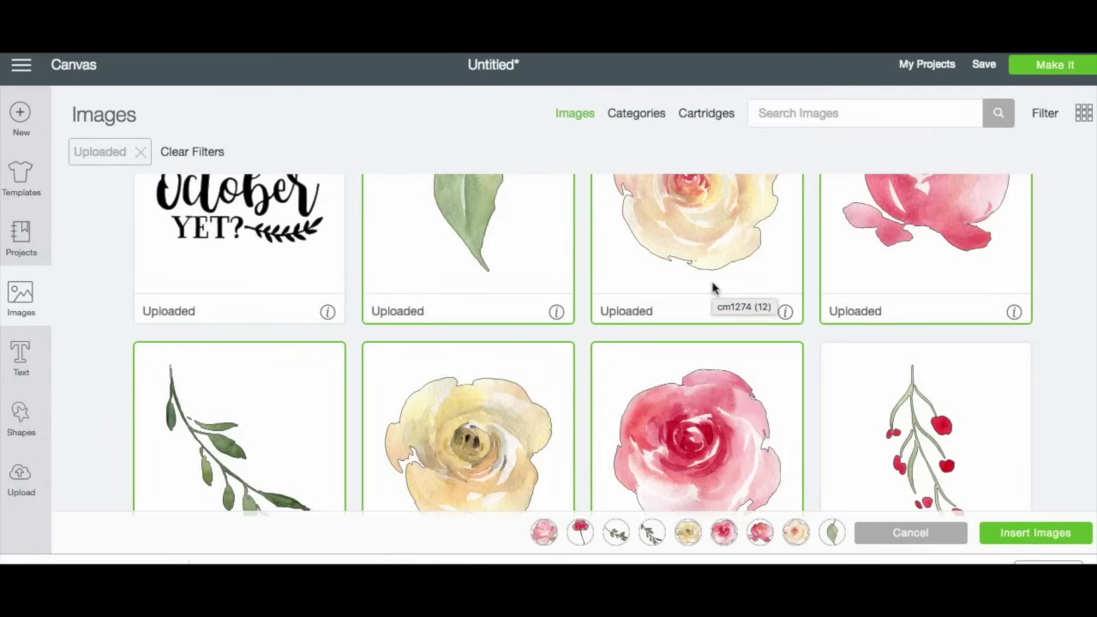
scroll(716, 289, "up", 8)
scroll(713, 287, "up", 1)
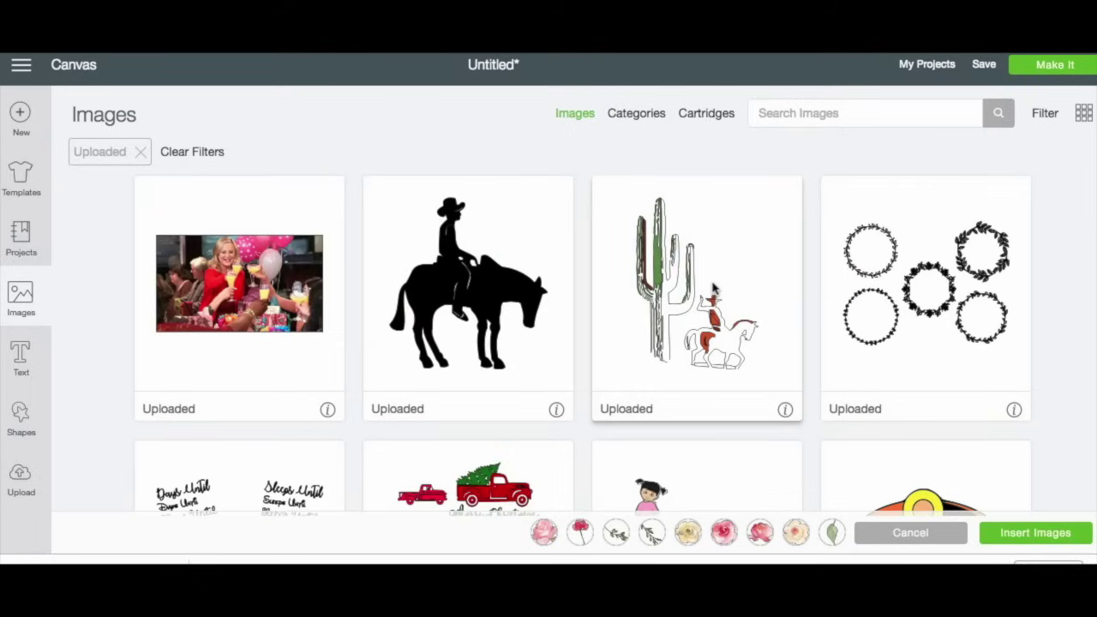
left_click(1063, 533)
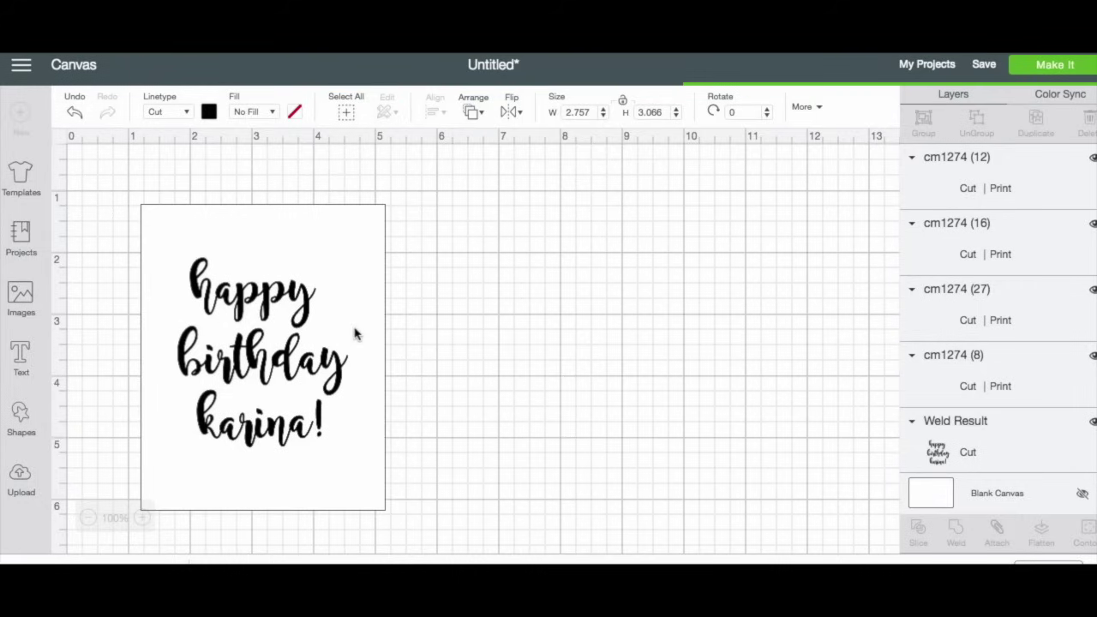
- Move the red-pink peony and yellow rose clear of the card and shrink both, the rose to about 2.76 by 2.52 inches
left_click(88, 519)
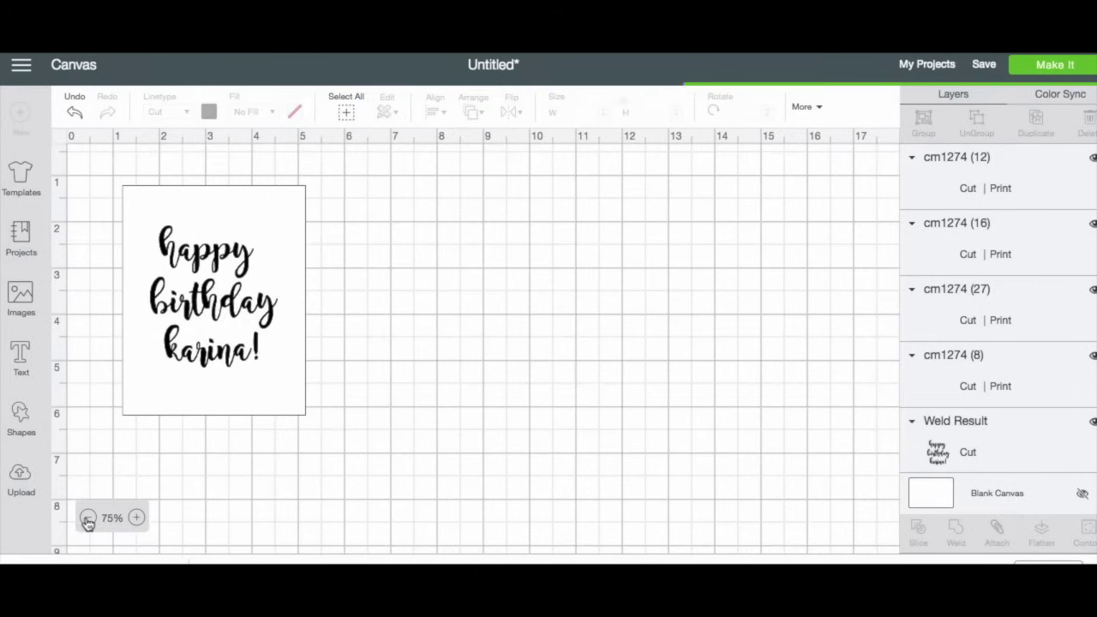
left_click(88, 519)
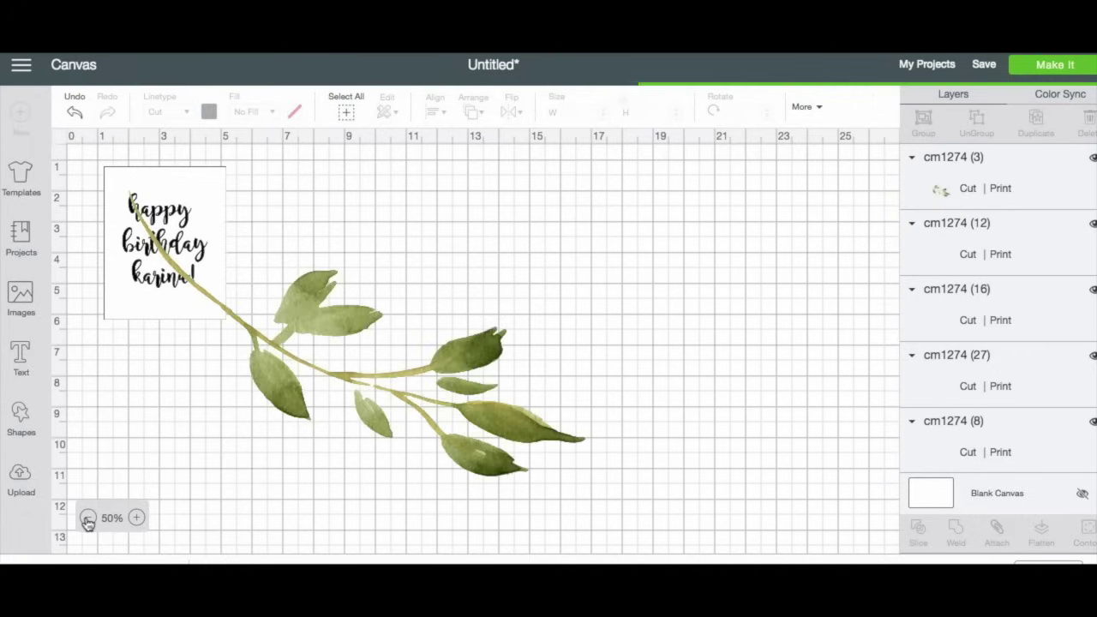
left_click(282, 378)
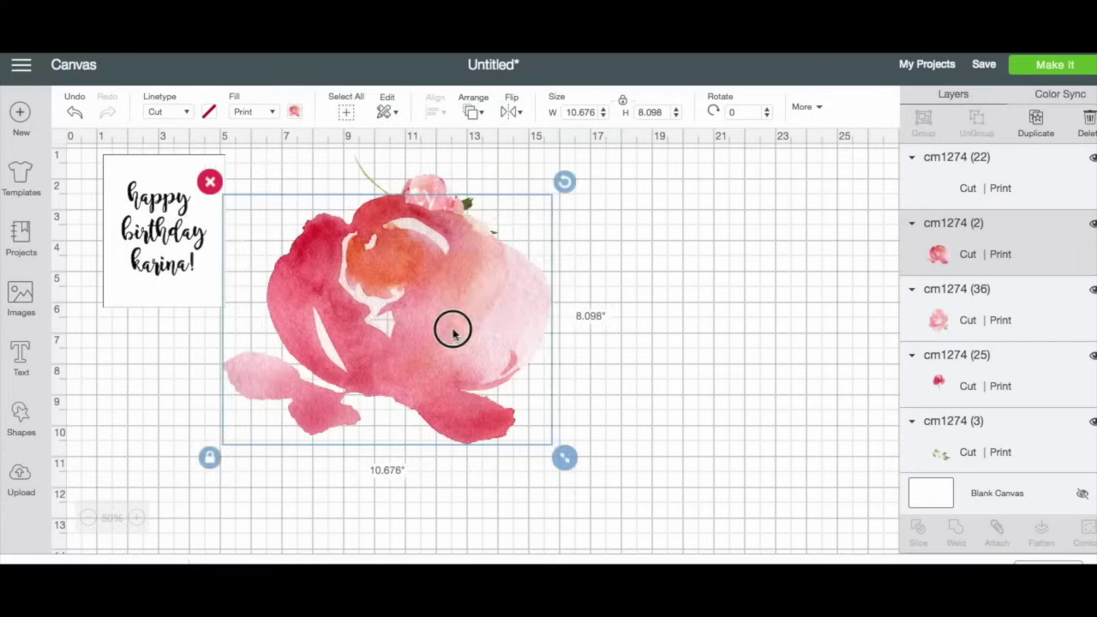
left_click_drag(454, 326, 540, 297)
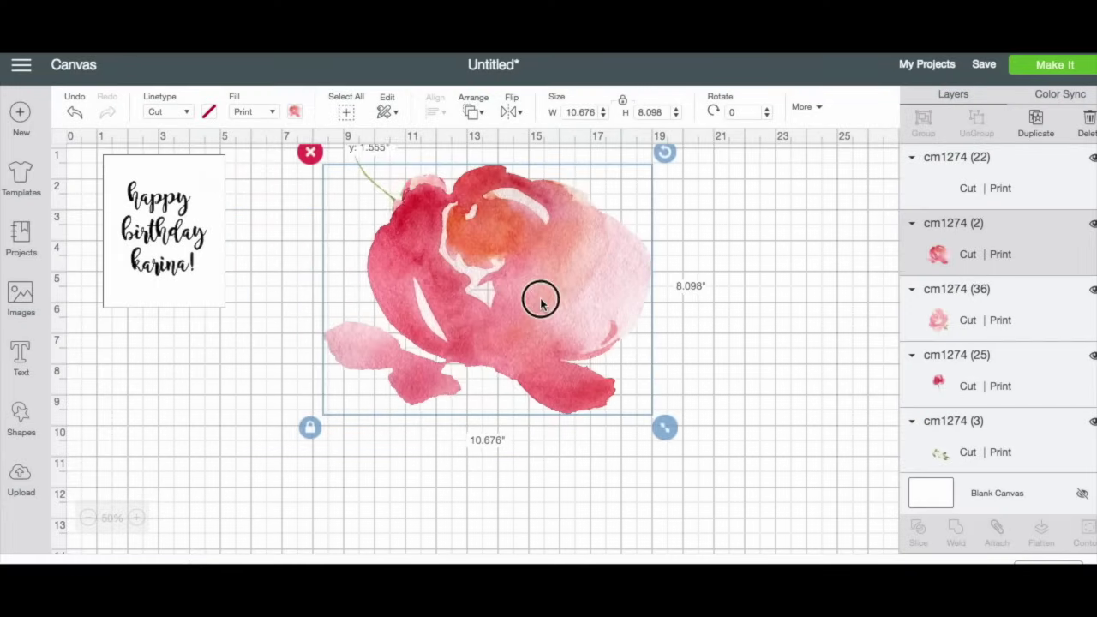
left_click_drag(421, 289, 416, 318)
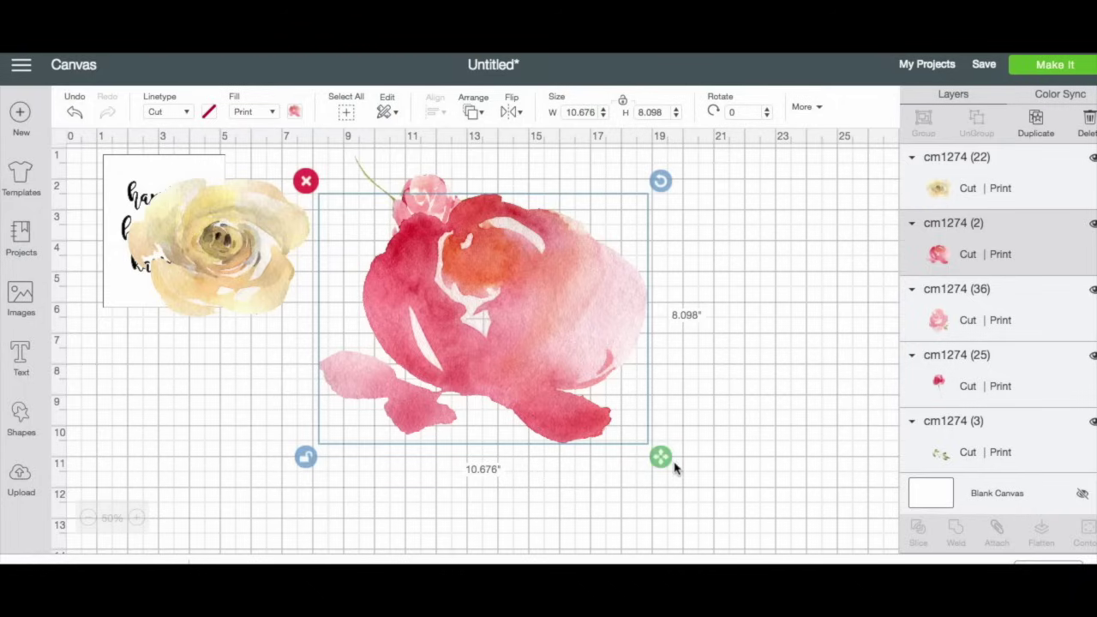
left_click_drag(661, 460, 448, 322)
left_click_drag(250, 230, 581, 310)
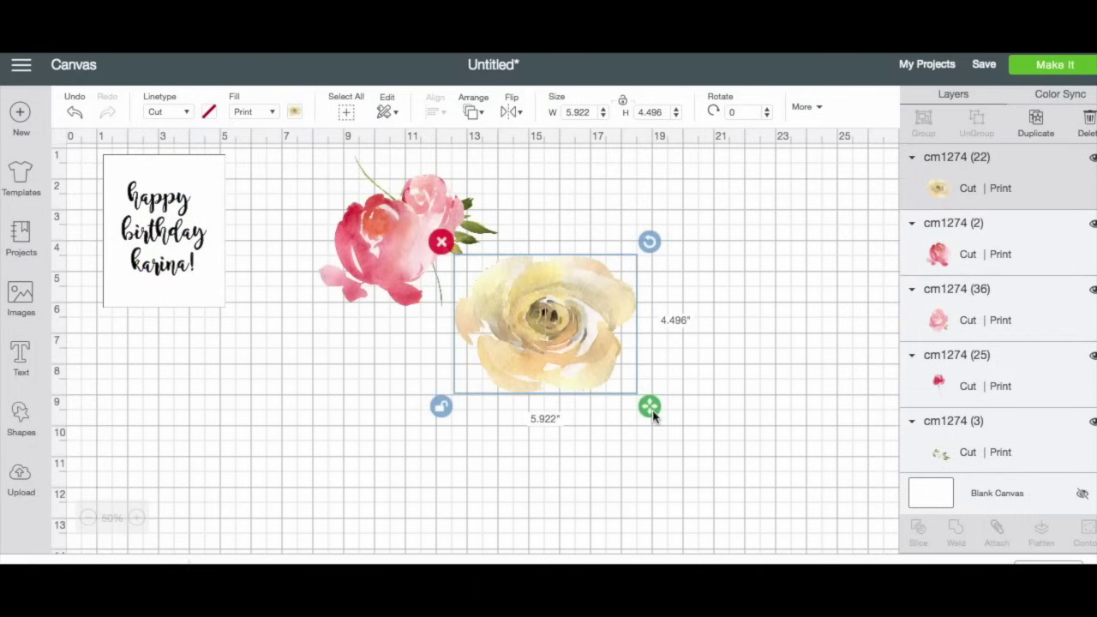
left_click_drag(651, 415, 554, 348)
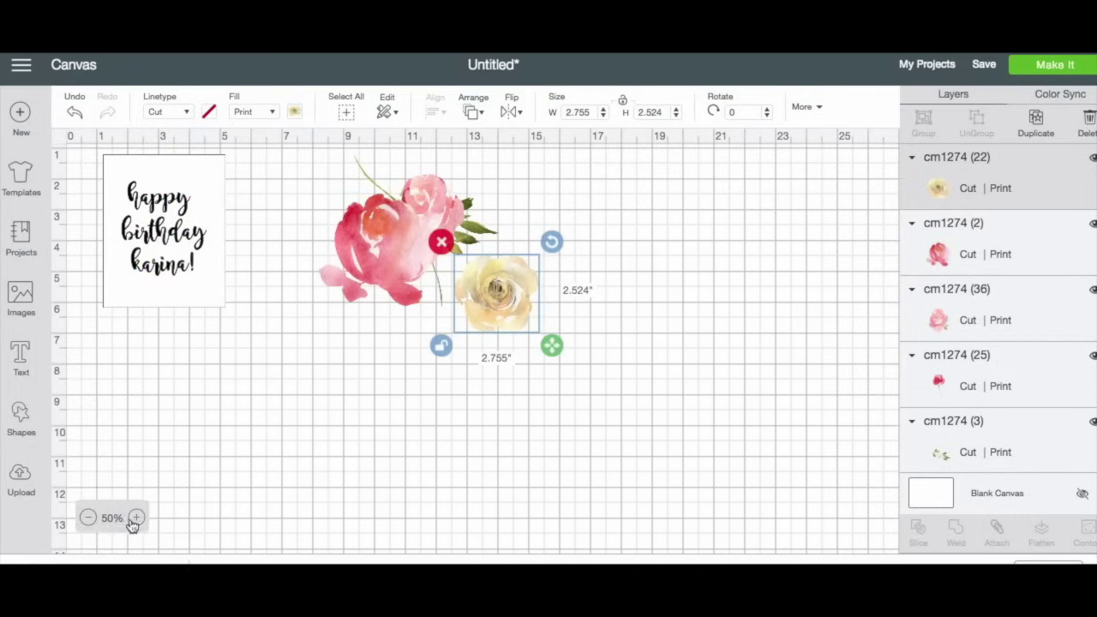
- Shrink the red-pink peony, rotate it to about 302 degrees and fit it into the card's bottom-right corner
left_click(136, 519)
left_click(137, 519)
left_click_drag(758, 394, 553, 323)
left_click_drag(609, 440, 467, 293)
left_click_drag(411, 214, 341, 431)
left_click_drag(395, 402, 326, 392)
mouse_move(359, 467)
left_mouse_down()
mouse_move(350, 448)
mouse_move(353, 459)
left_mouse_up()
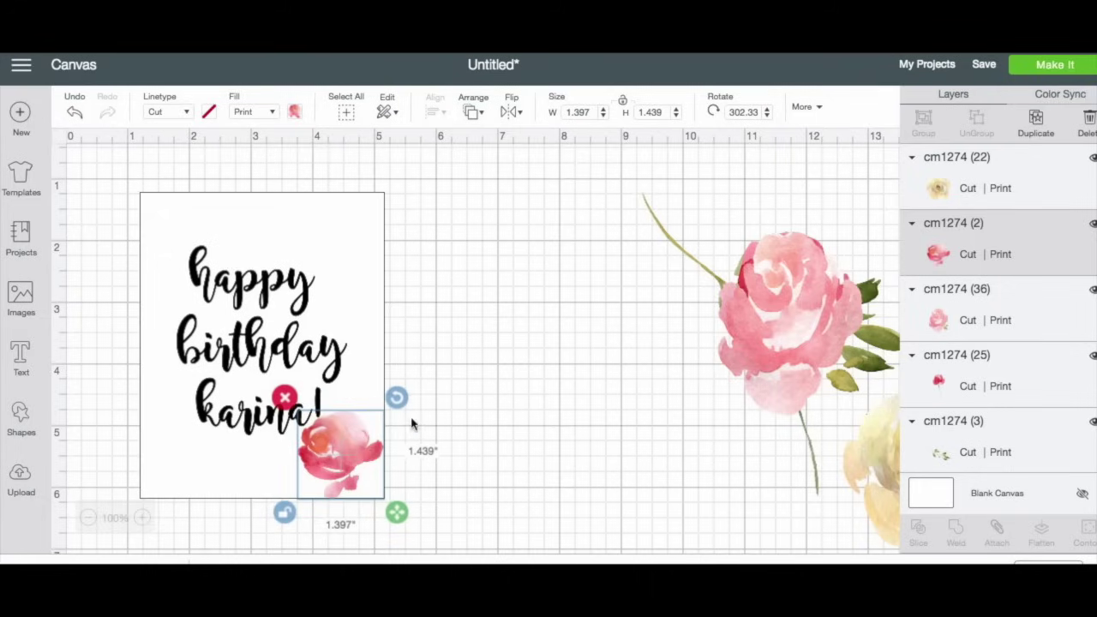
left_click_drag(397, 514, 377, 492)
left_click_drag(331, 439, 353, 458)
- Bring the pink rose with leaves nearer the card, shrink it to about 0.97 by 1.09 inches and flip it vertically
left_click_drag(850, 351, 632, 327)
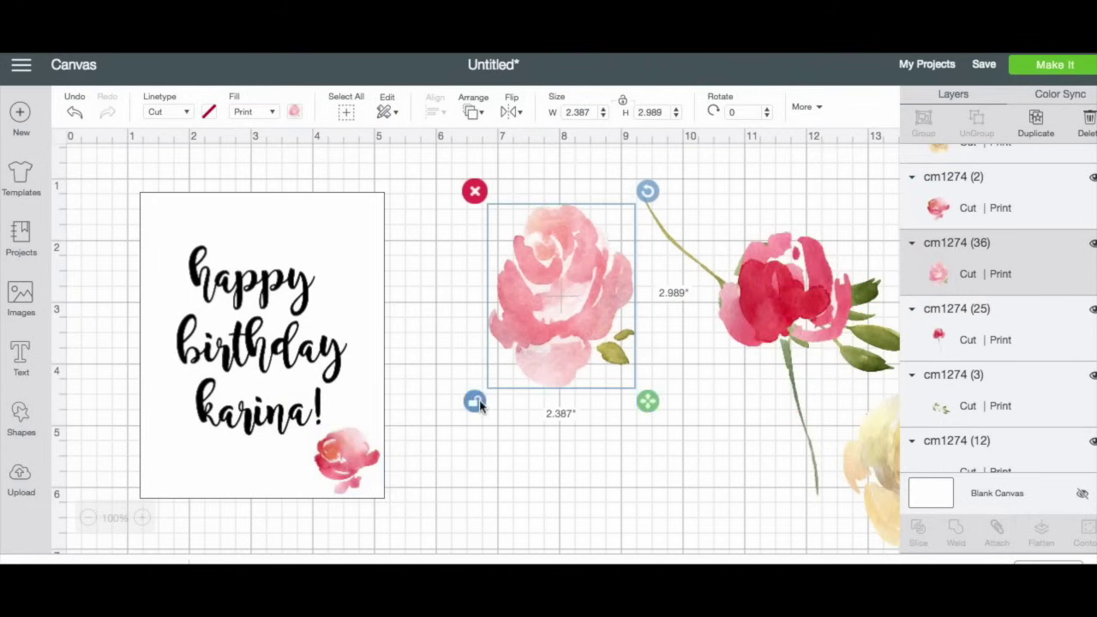
left_click_drag(646, 400, 559, 285)
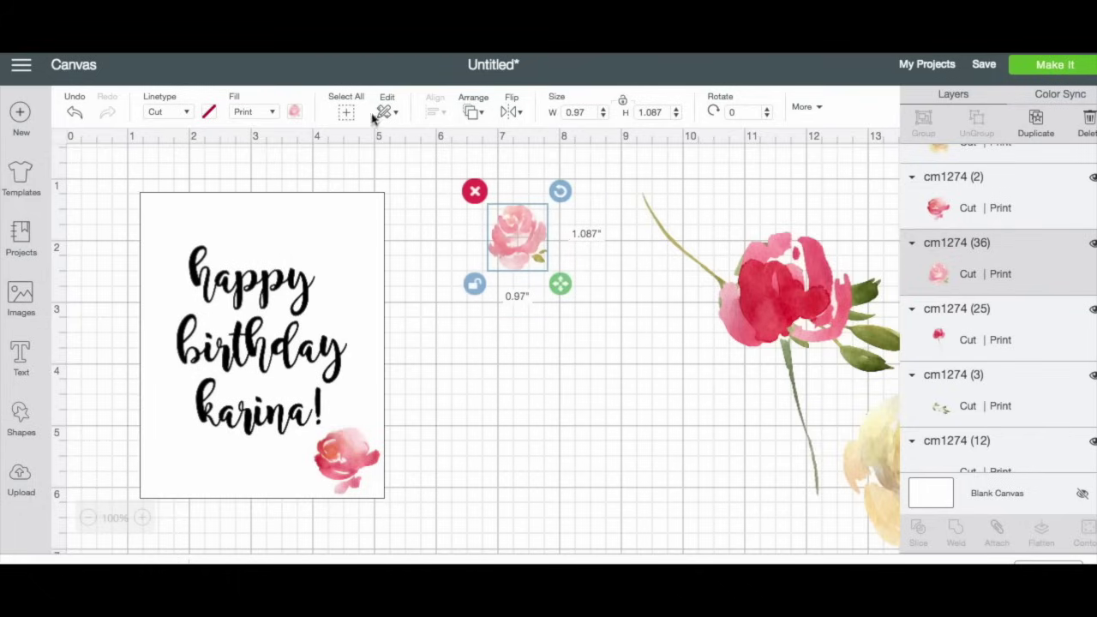
left_click(522, 116)
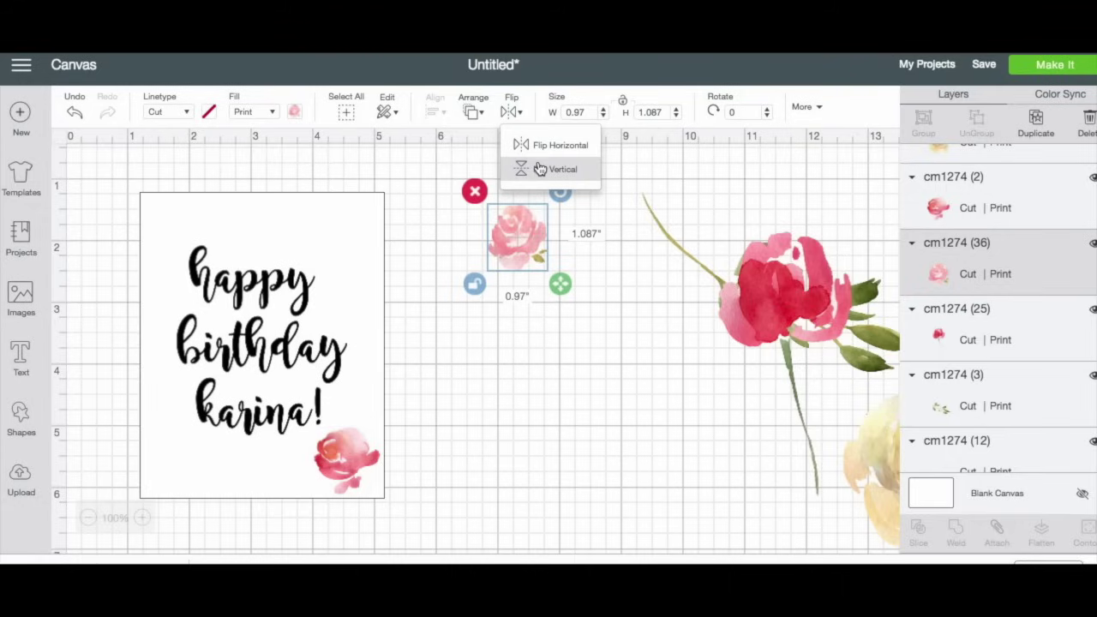
left_click(538, 170)
- Place the small pink rose in the card's top-left corner and rotate it to about 76 degrees
left_click(525, 252)
left_click_drag(525, 251, 197, 225)
left_click_drag(240, 171, 182, 227)
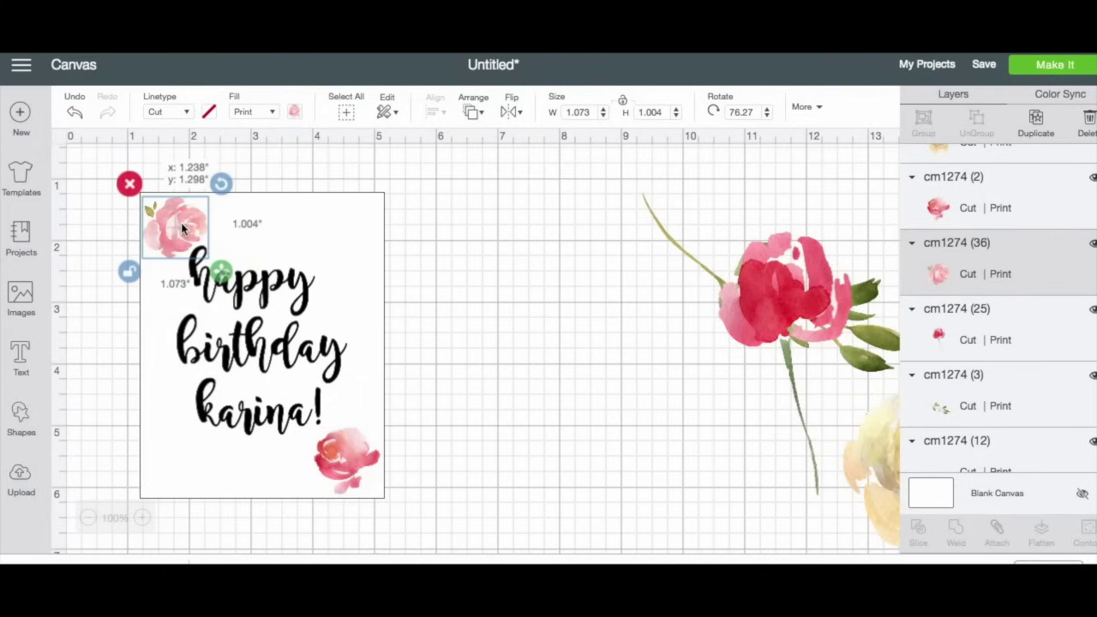
- Bring the long-stemmed red flower, the light green branch and the yellow rose closer to the card
left_click_drag(790, 283, 571, 252)
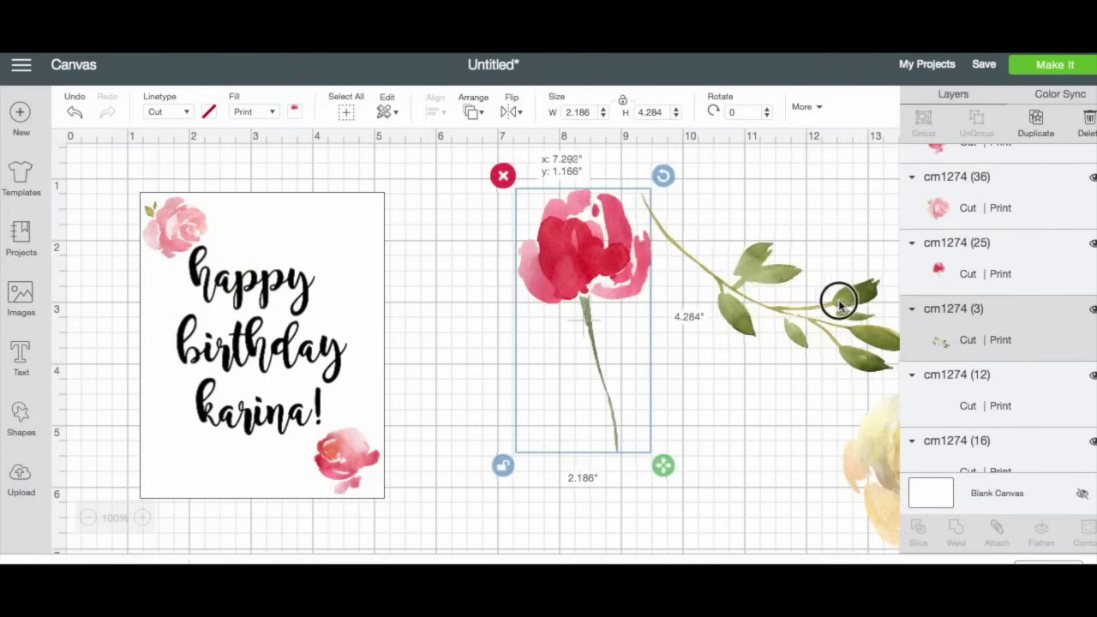
left_click_drag(846, 300, 796, 300)
left_click_drag(844, 422, 535, 310)
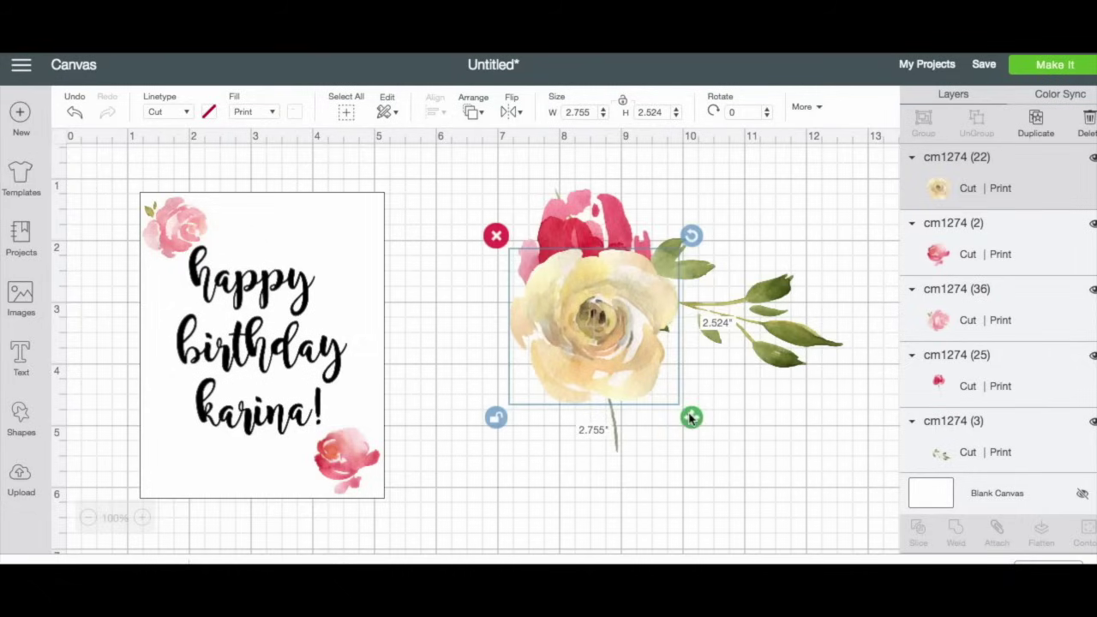
- Shrink the yellow rose to about 0.96 by 1 inch and place it beside the pink rose in the card's top-left corner
left_click_drag(691, 418, 233, 231)
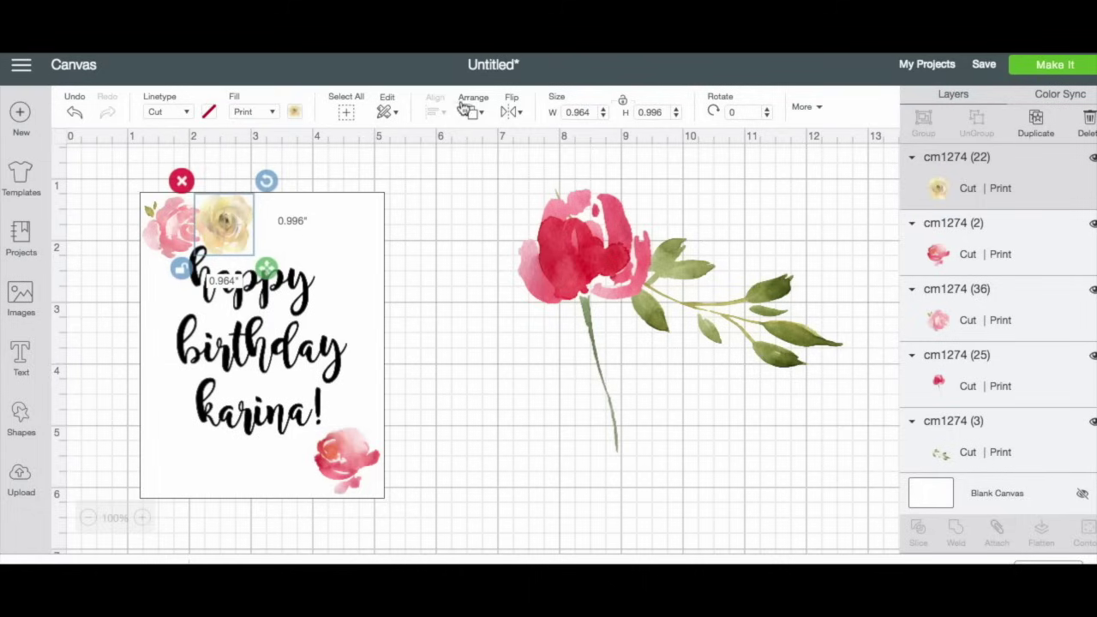
- Try to send the yellow rose to the back of the layer order
left_click(476, 113)
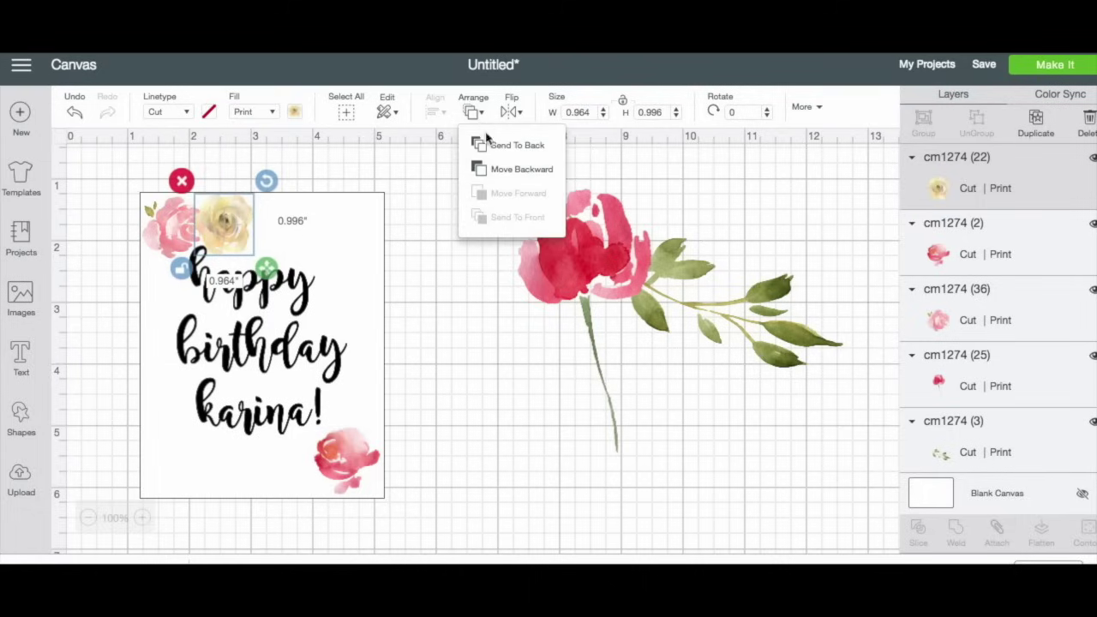
left_click(515, 146)
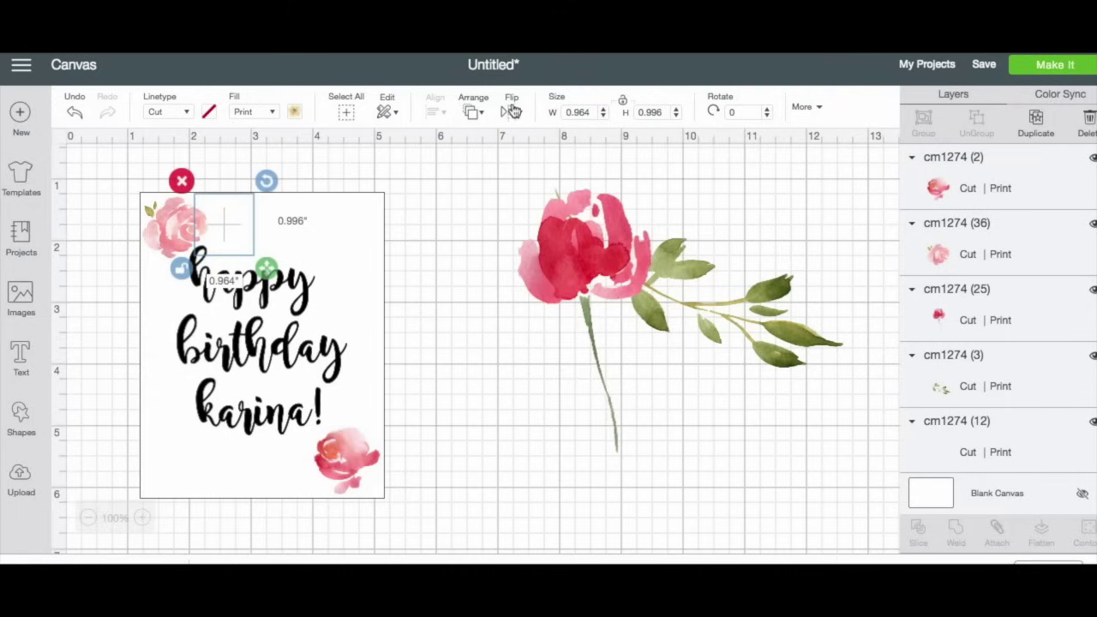
left_click(512, 111)
left_click(78, 112)
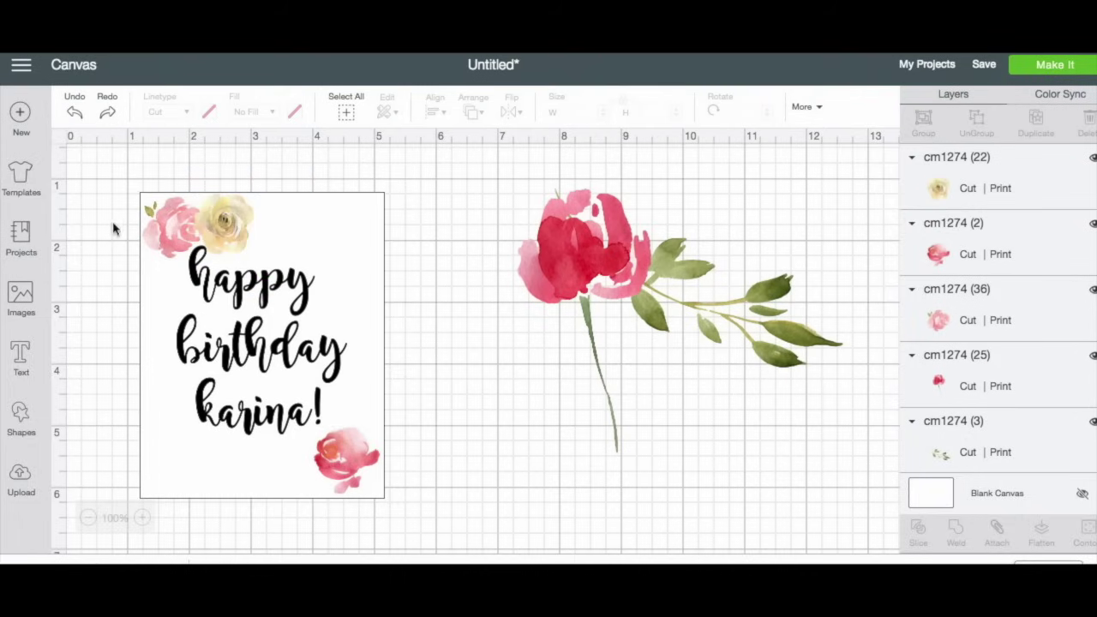
- Move the yellow rose one layer backward
left_click(221, 231)
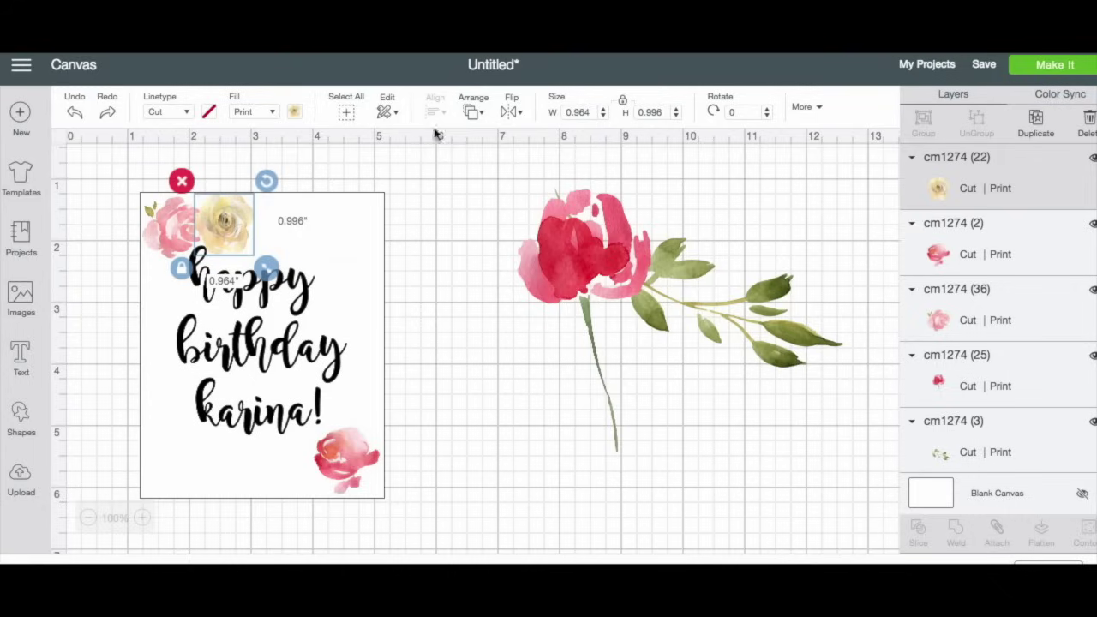
left_click(474, 115)
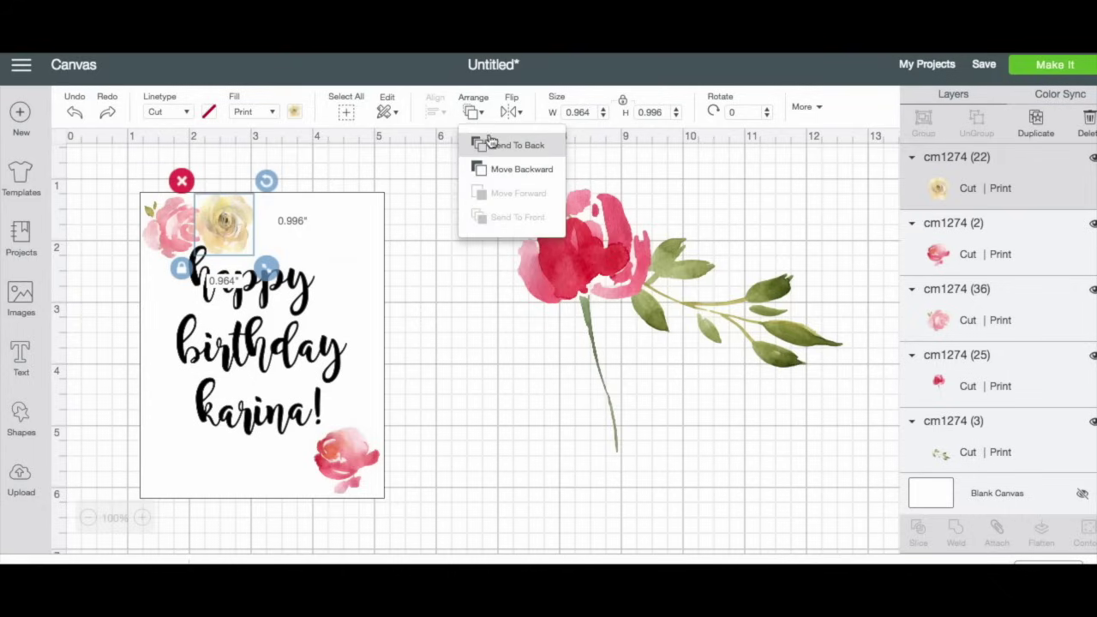
left_click(506, 169)
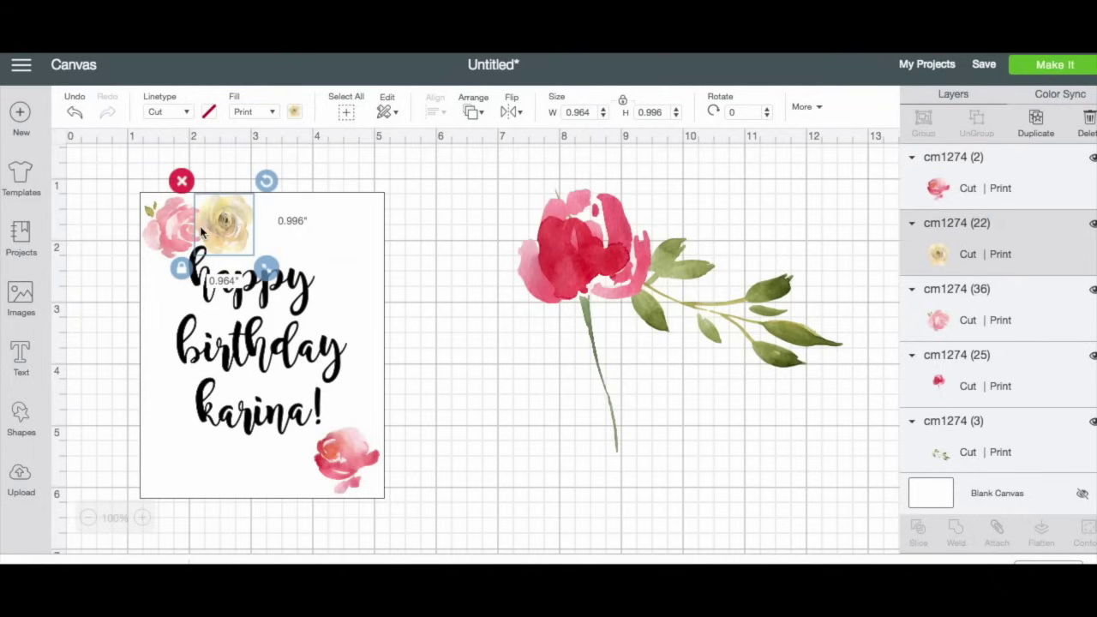
- Bring the pink rose forward and place a duplicate yellow rose, about 0.8 by 0.82 inches, below it
left_click(158, 229)
right_click(156, 225)
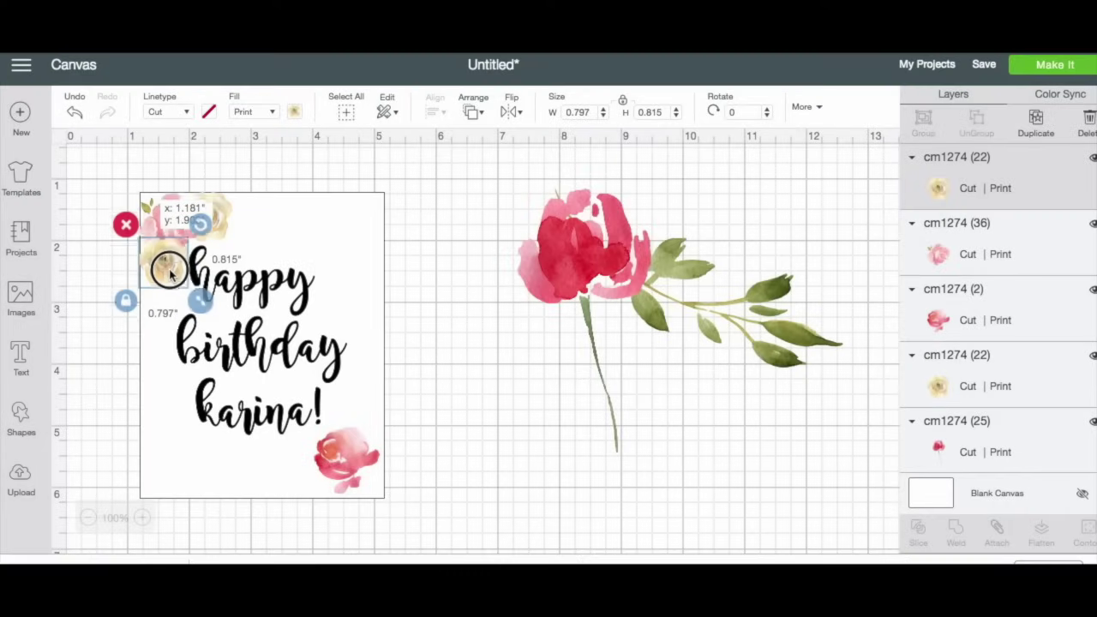
left_click_drag(162, 254, 169, 271)
- Separate the light green branch from the long-stemmed red flower and shrink the branch to about 1.39 by 0.7 inches
left_click(717, 283)
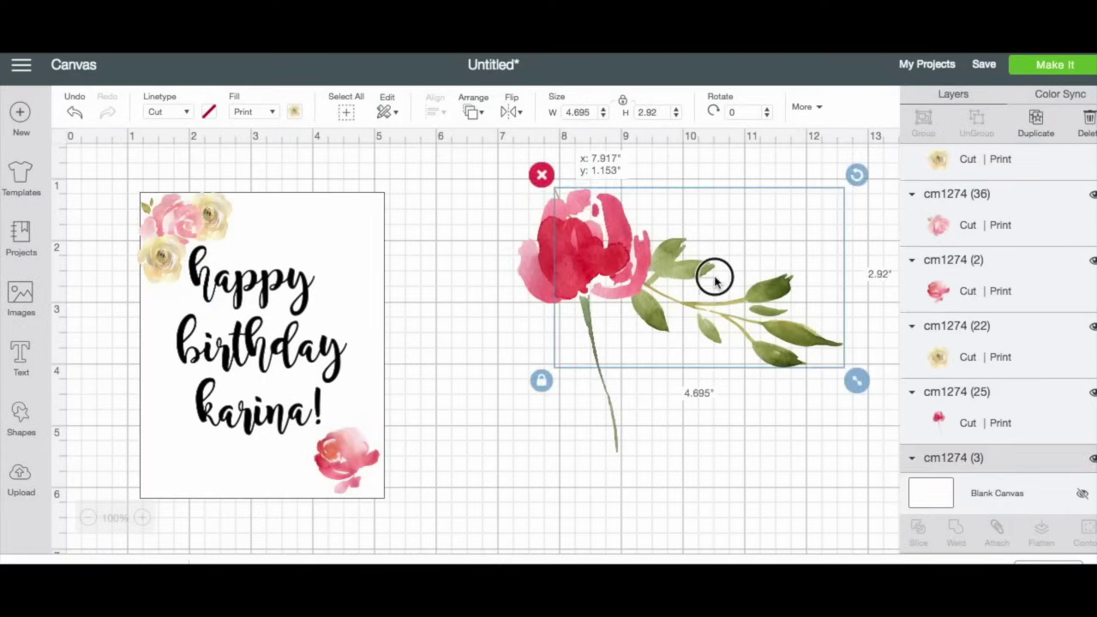
left_click_drag(540, 197, 534, 257)
left_click(614, 392)
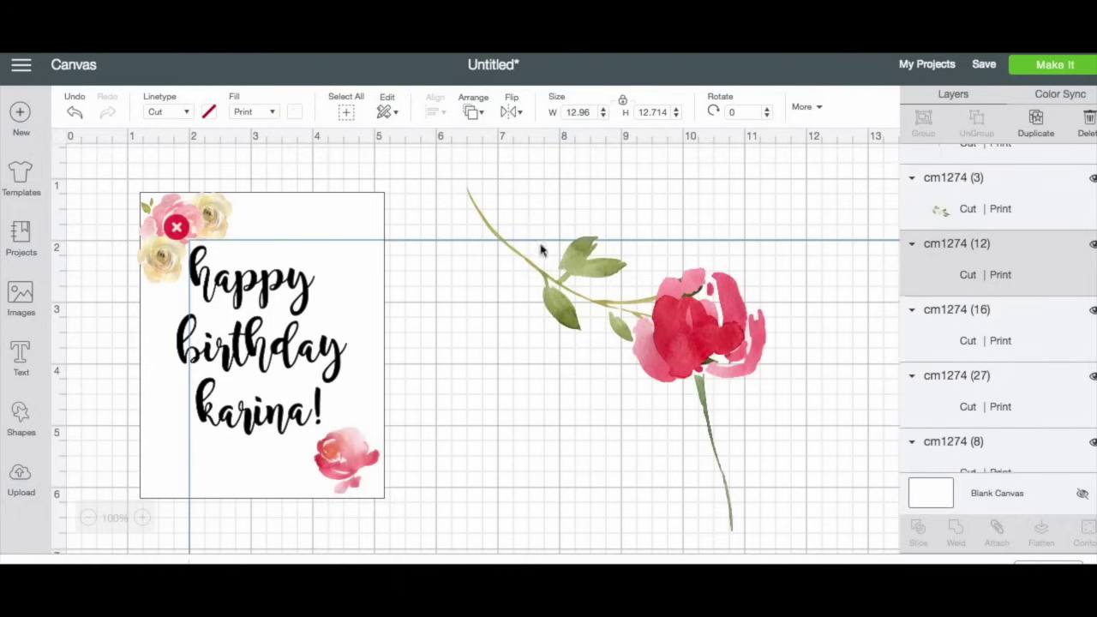
left_click(500, 232)
left_click_drag(775, 383, 562, 242)
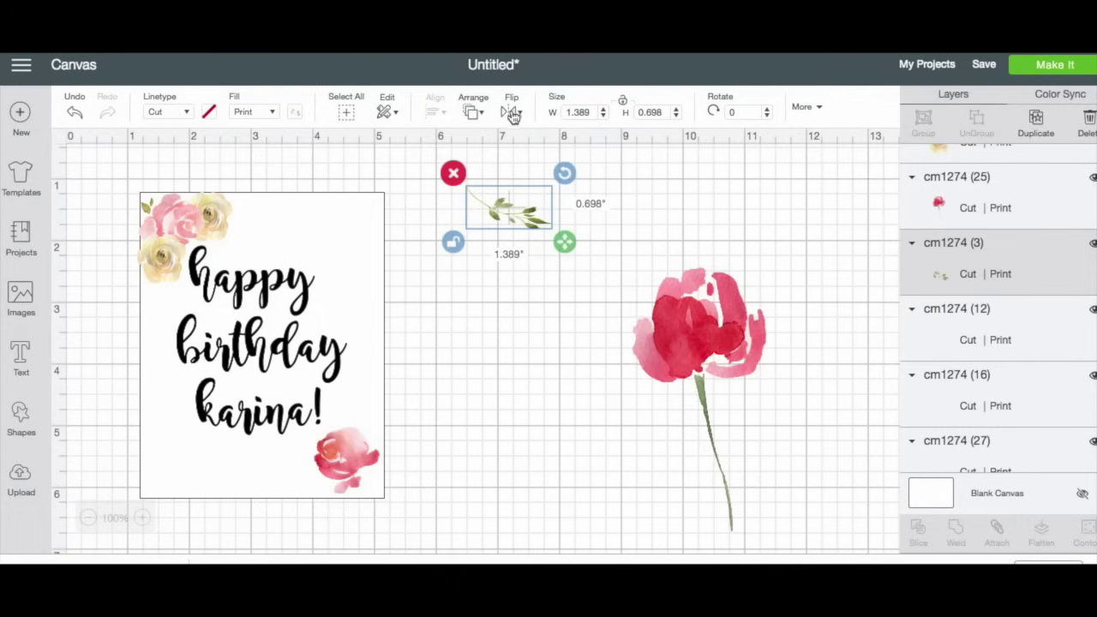
- Flip the green branch vertically and place it behind the upper yellow rose so its leaves extend along the card's top edge
left_click(476, 112)
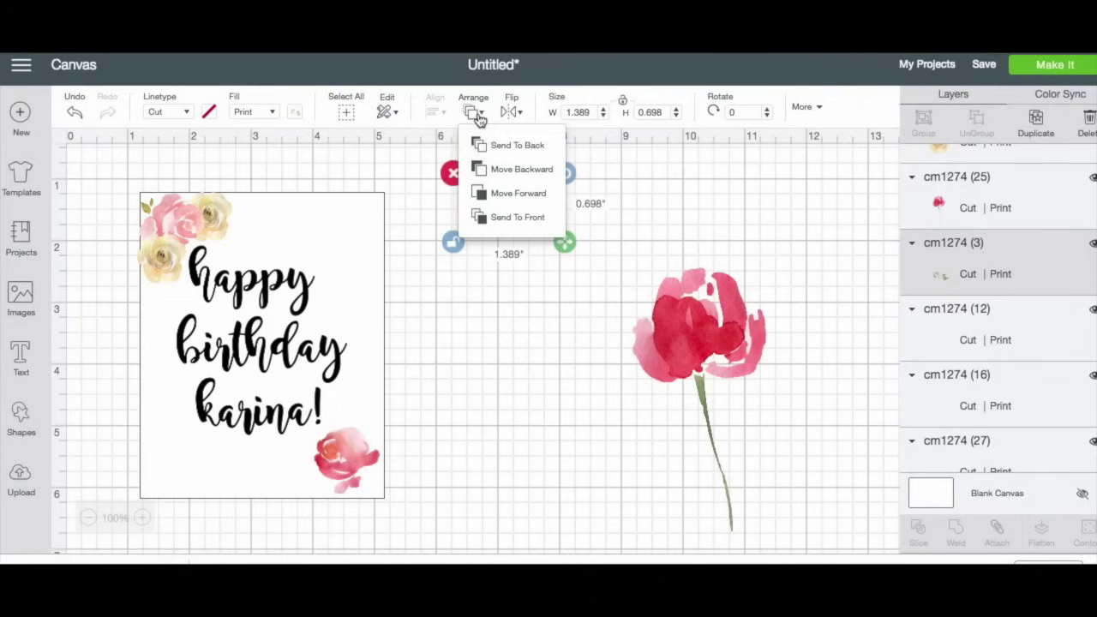
left_click(514, 193)
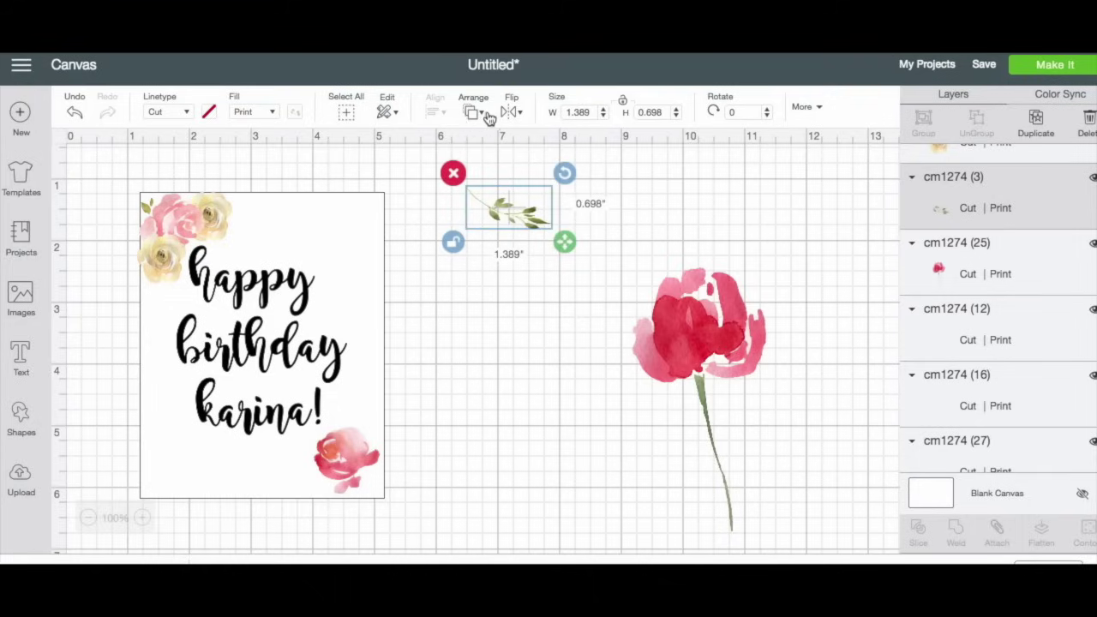
left_click(488, 114)
left_click(508, 112)
left_click(511, 115)
left_click(512, 115)
left_click(531, 172)
left_click_drag(510, 212, 233, 224)
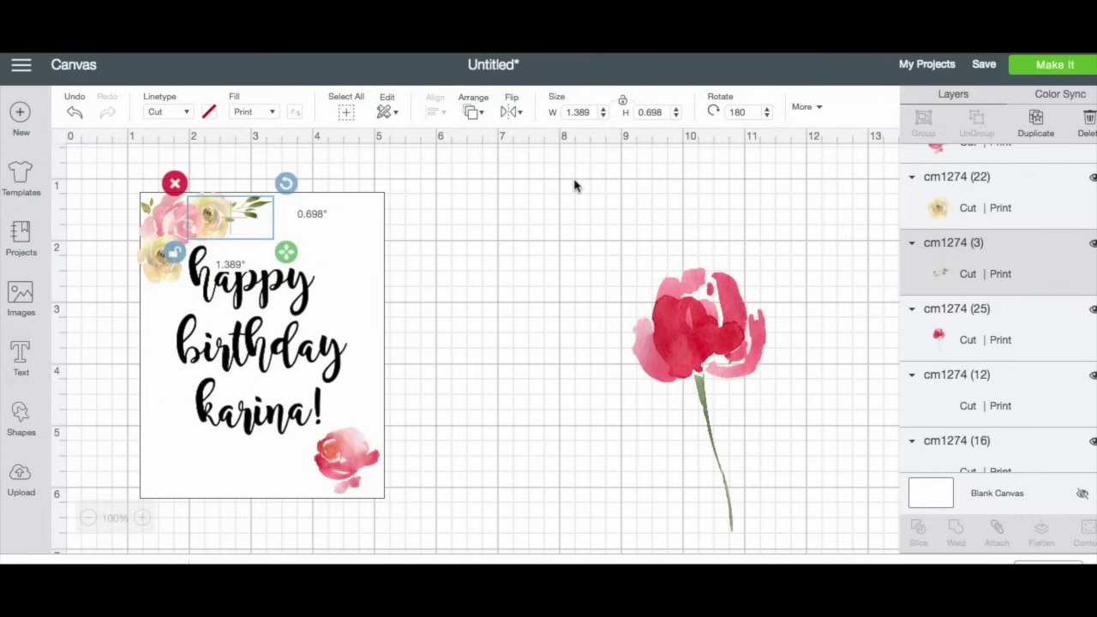
- Duplicate the green branch, flip the copy and rotate it to about 58 degrees along the card's left edge
left_click(1037, 127)
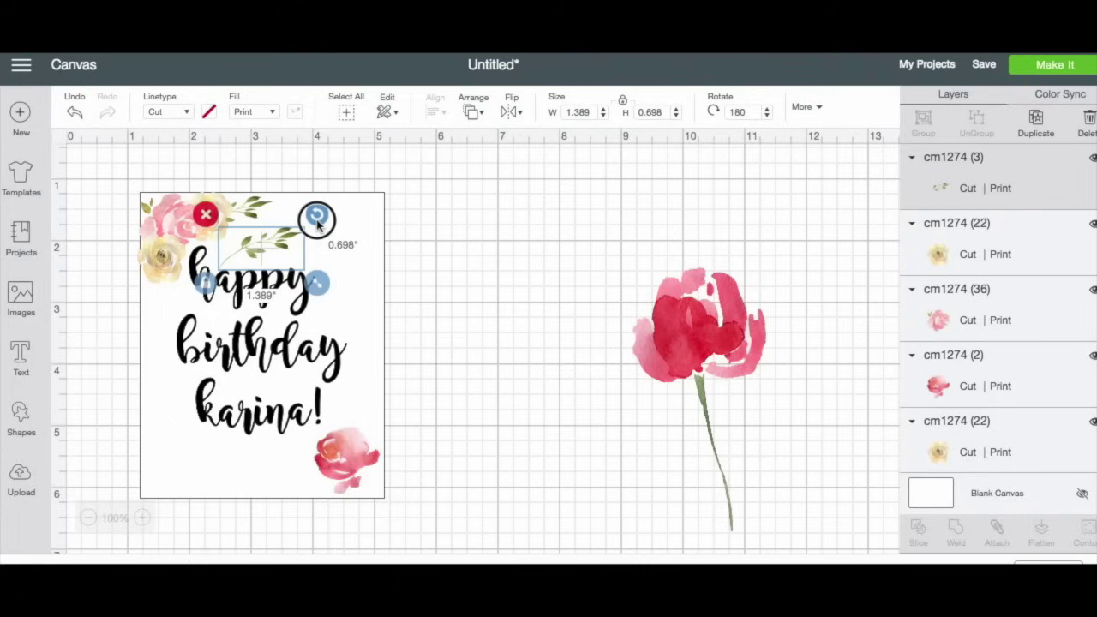
left_click(508, 114)
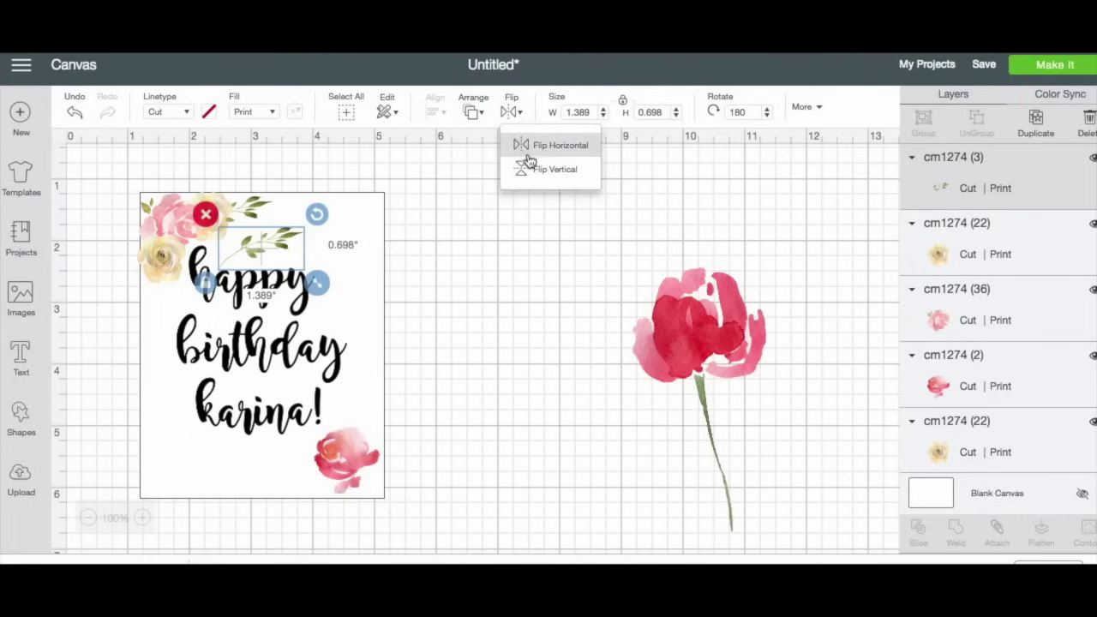
left_click(530, 155)
left_click_drag(257, 242, 189, 278)
left_click_drag(239, 253, 117, 257)
- Position the copied branch under the lower yellow rose and move it one layer backward
left_click_drag(178, 297, 161, 302)
right_click(160, 302)
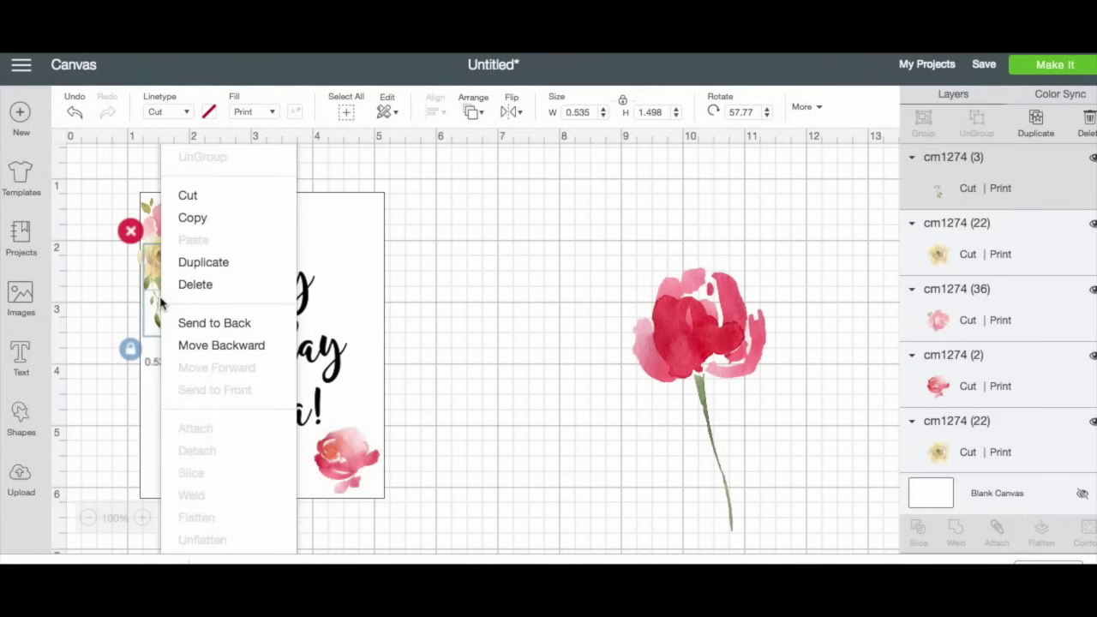
left_click(186, 345)
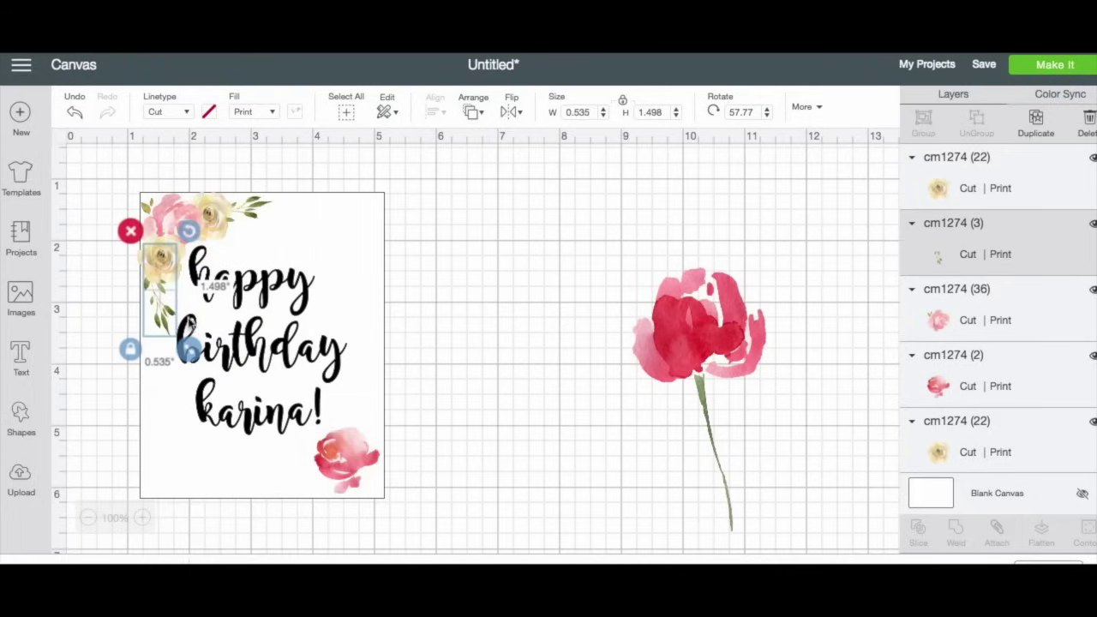
- Move the large invisible image cm1274 (12) clear of the card, to the right of the long-stemmed red flower
left_click(409, 299)
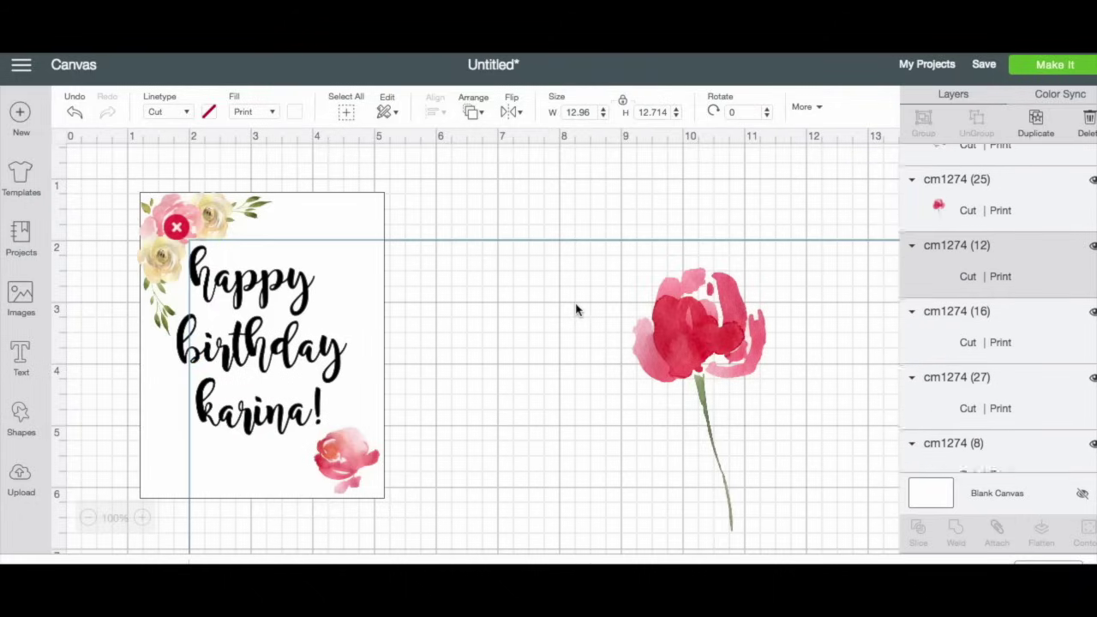
scroll(575, 309, "down", 8)
scroll(576, 309, "right", 5)
scroll(575, 309, "right", 3)
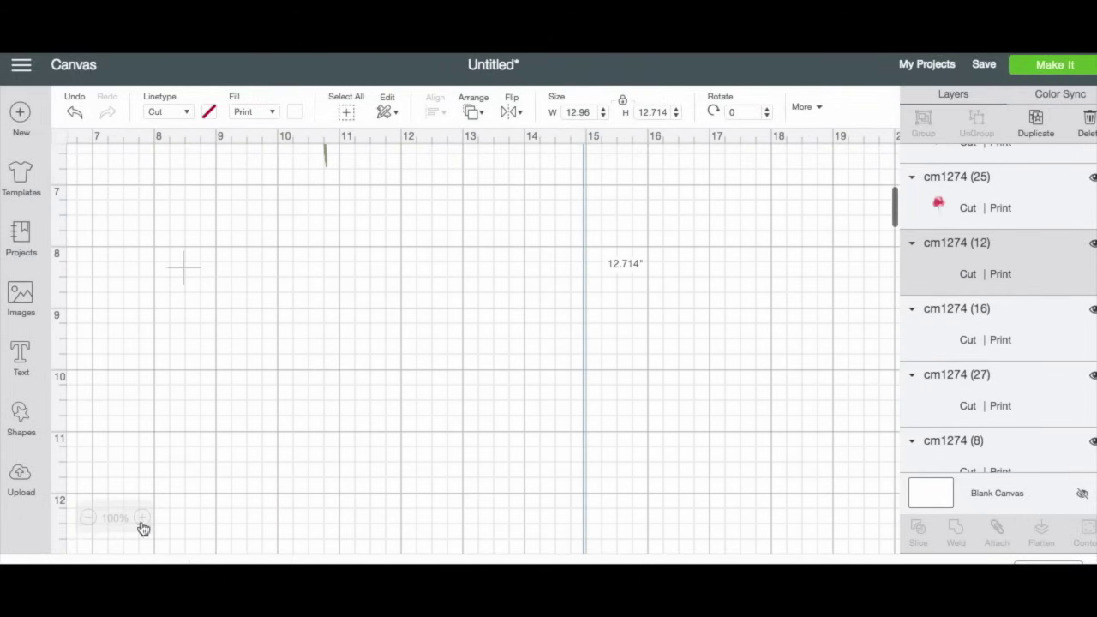
left_click(88, 518)
left_click(88, 518)
left_click_drag(276, 400, 587, 390)
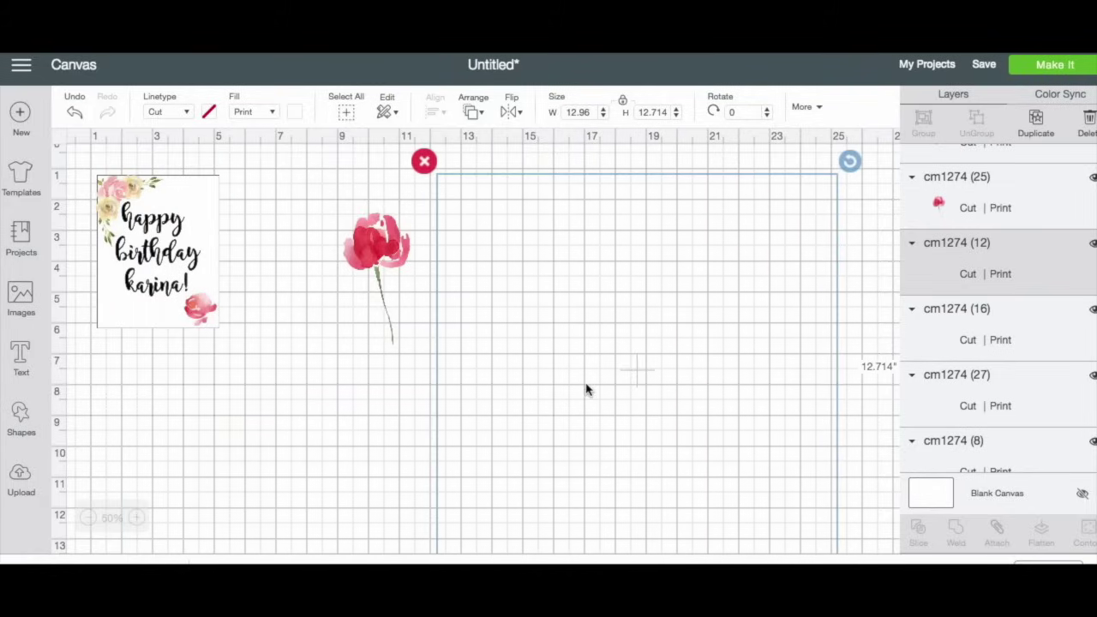
scroll(606, 382, "down", 3)
scroll(606, 383, "right", 2)
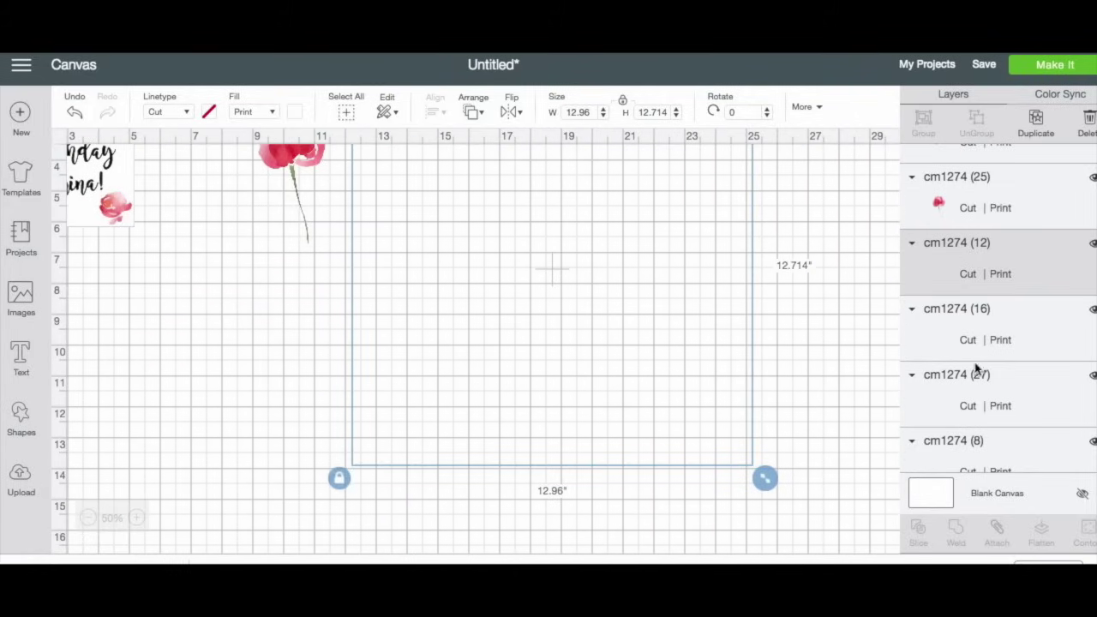
scroll(972, 362, "down", 3)
scroll(943, 351, "up", 3)
left_click_drag(380, 257, 415, 279)
left_click(480, 276)
scroll(501, 263, "up", 3)
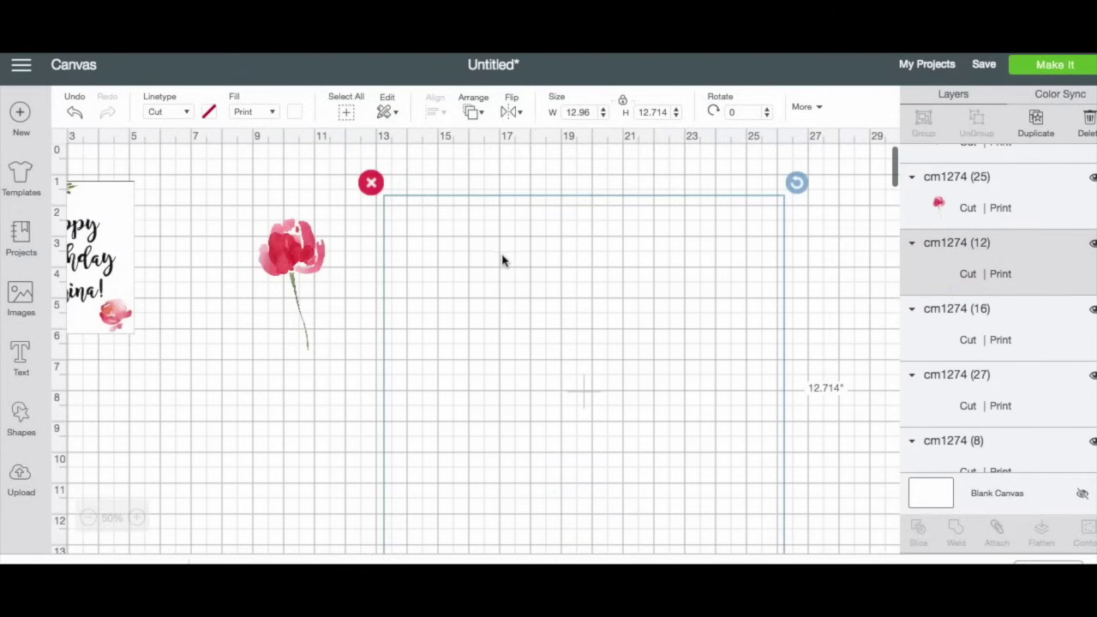
scroll(313, 236, "left", 2)
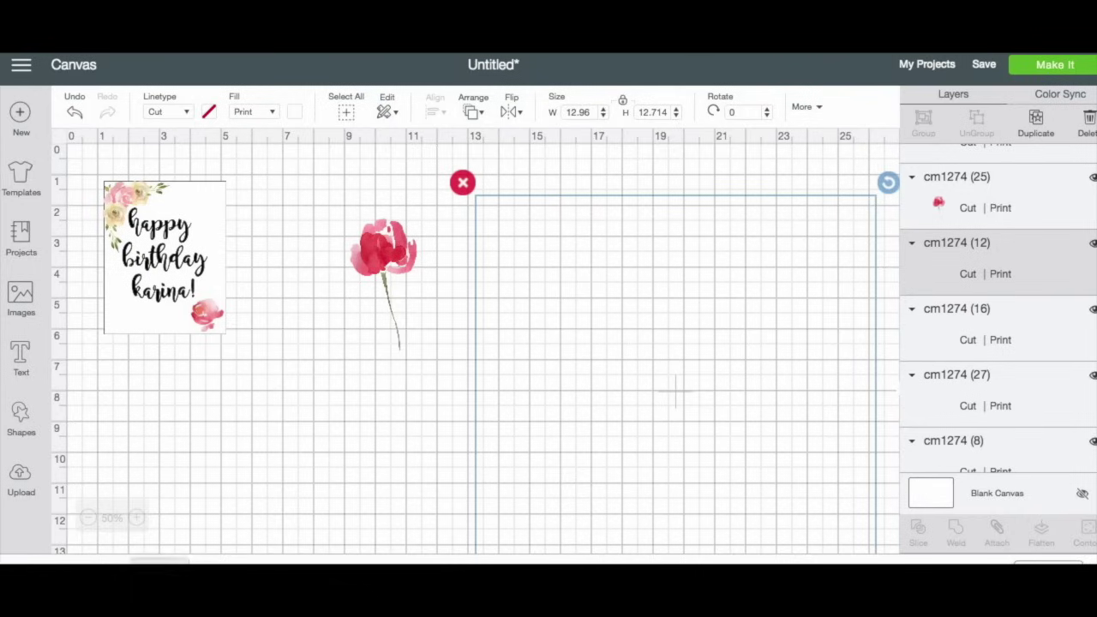
- Duplicate the peony in the card's bottom-right corner, rotate the copy to about 131 degrees and move it to the top-left flower cluster
left_click(137, 519)
left_click(138, 519)
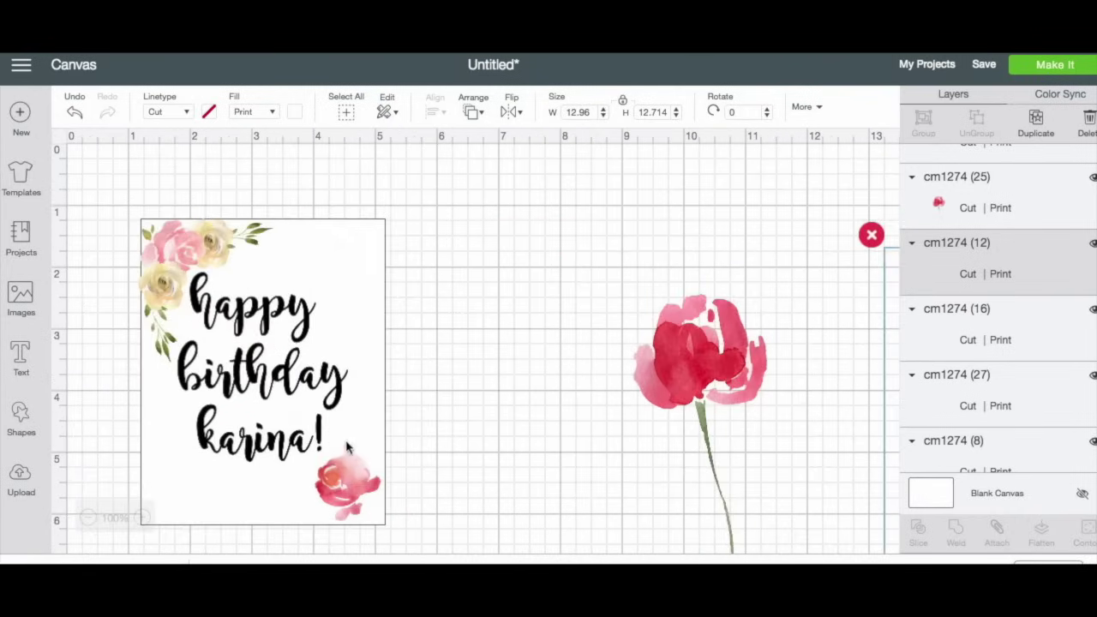
left_click(347, 485)
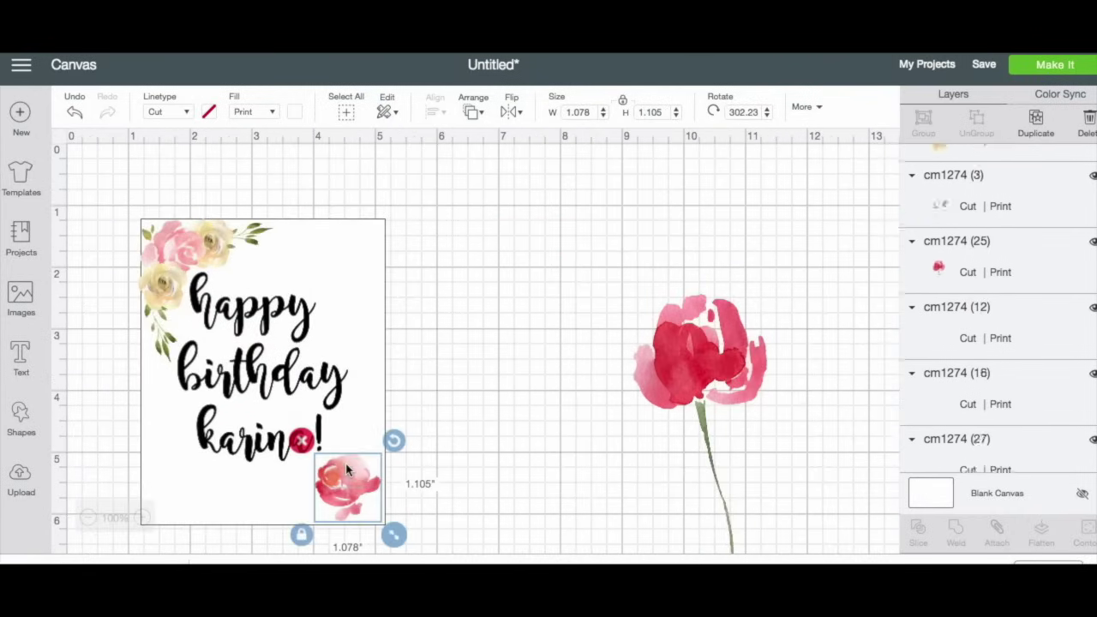
left_click(1032, 128)
left_click_drag(382, 510, 289, 277)
left_click_drag(307, 246, 209, 274)
- Move the copied peony backward behind the roses and tuck it between them in the top-left cluster
right_click(225, 268)
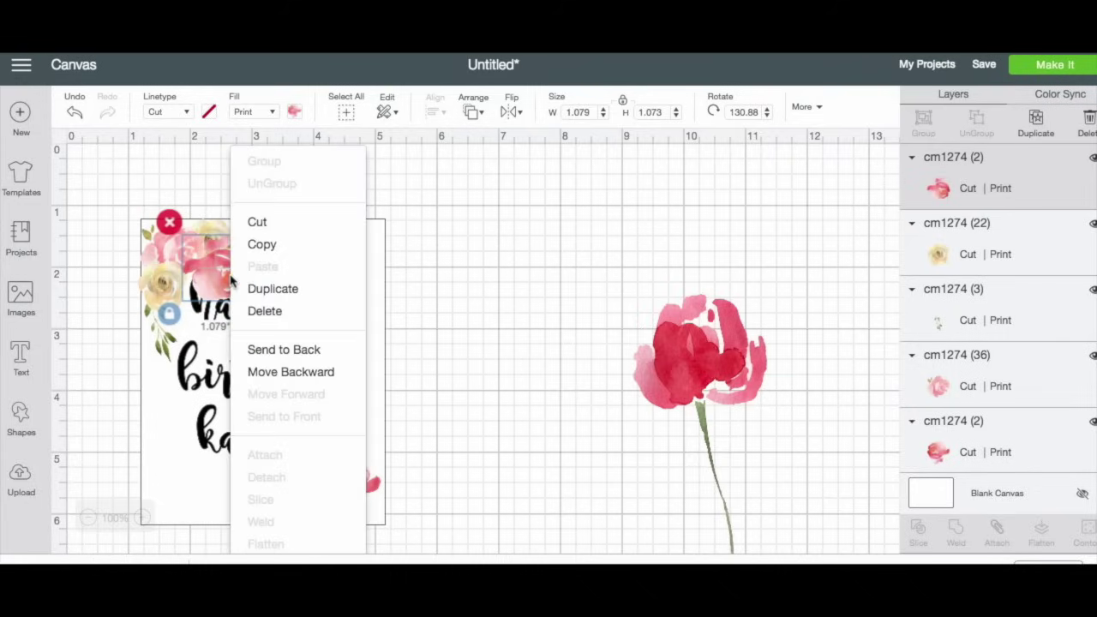
left_click(258, 350)
right_click(219, 264)
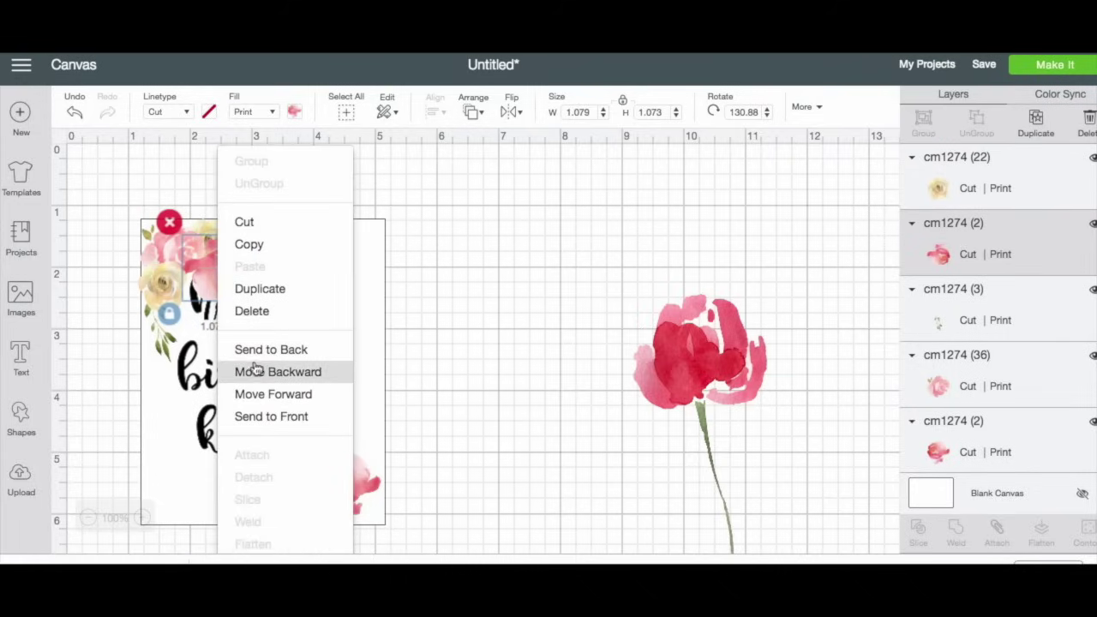
left_click(258, 370)
left_click_drag(220, 274, 207, 272)
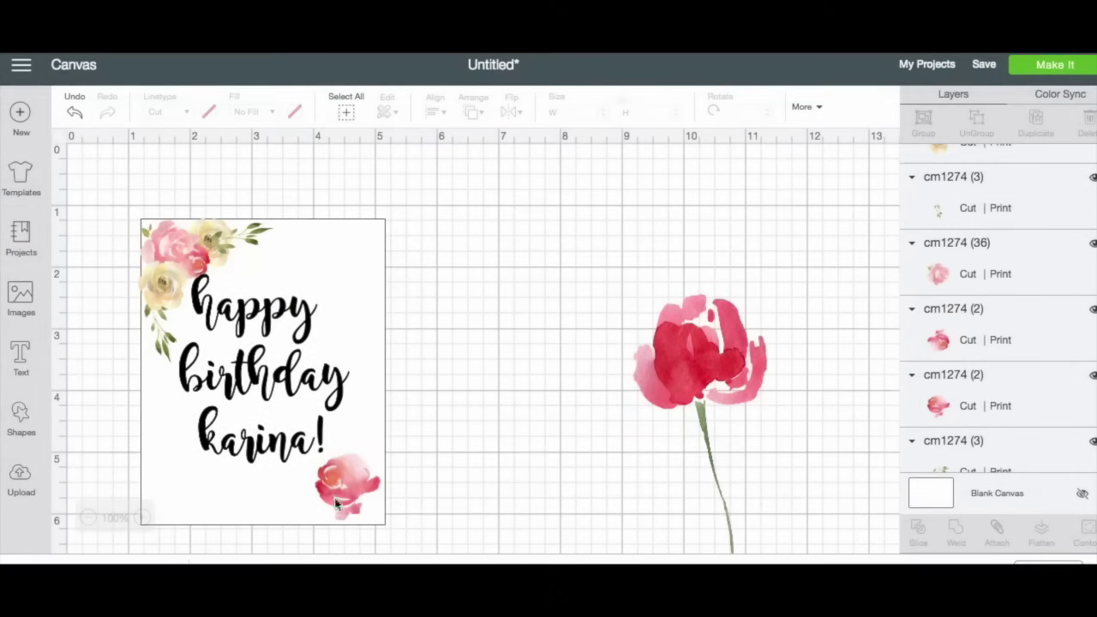
- Delete the original peony from the card's bottom-right corner
left_click(351, 485)
left_click_drag(351, 484, 603, 441)
key("Delete")
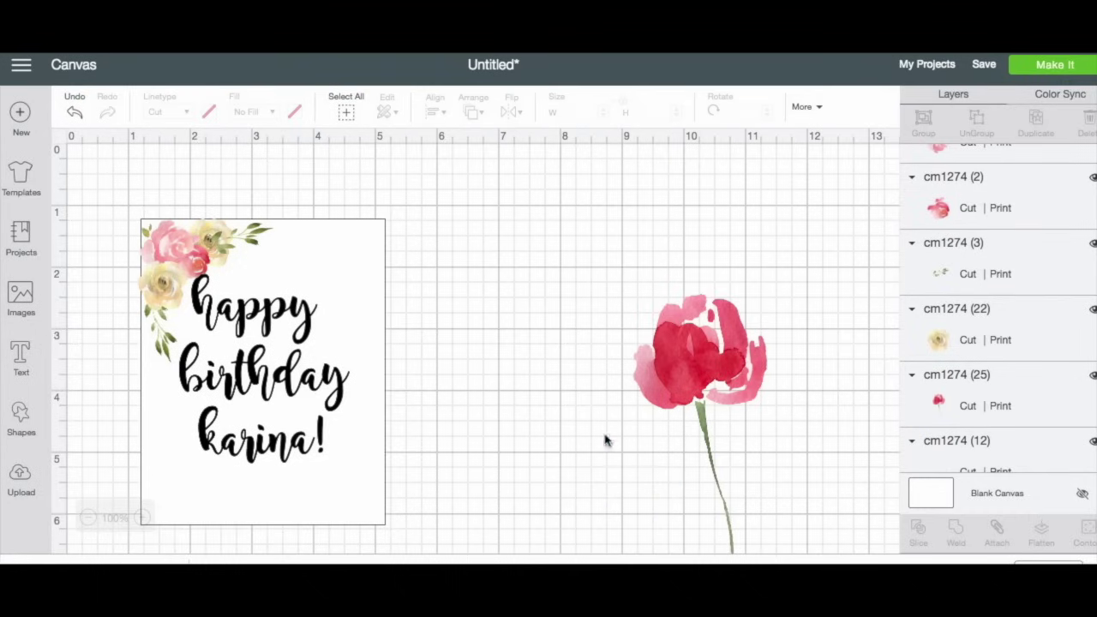
- Move the blank card and its birthday lettering to the right, away from the flower cluster
left_click_drag(346, 260, 608, 257)
left_click_drag(316, 281, 409, 296)
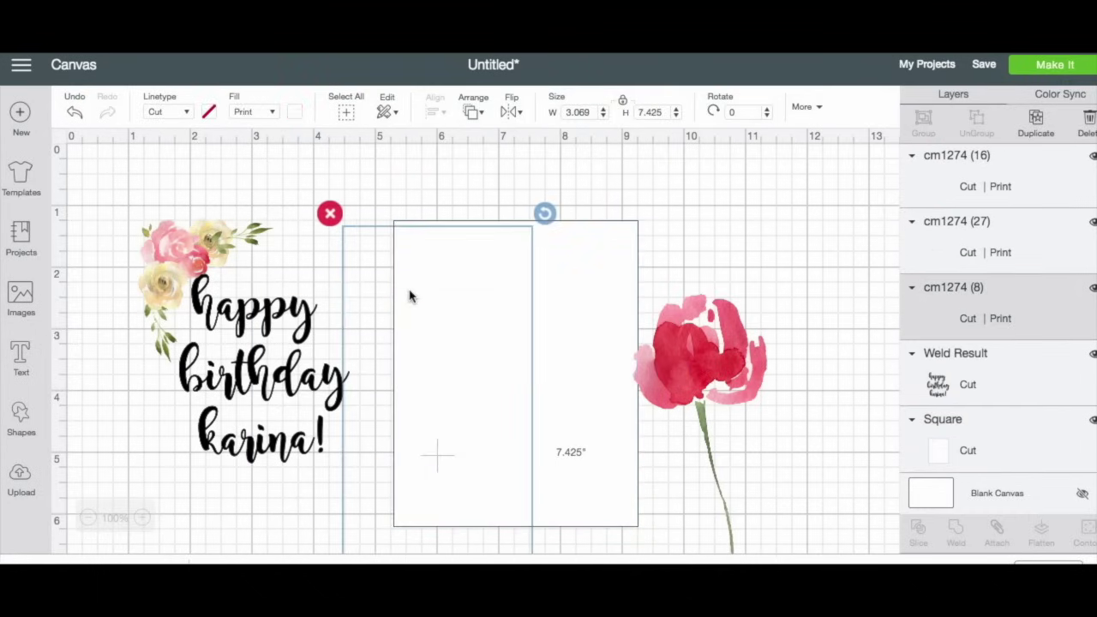
left_click(77, 114)
left_click_drag(278, 354, 661, 289)
left_click_drag(209, 385, 500, 381)
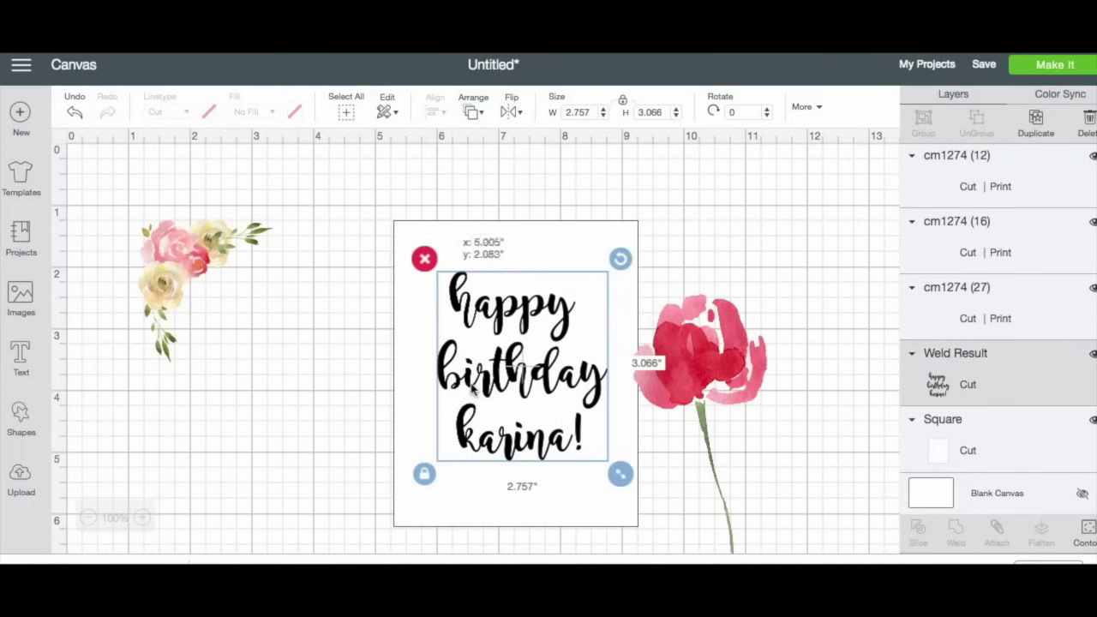
- Select all the flowers and branches of the corner cluster and attach them together
left_click_drag(285, 377, 120, 212)
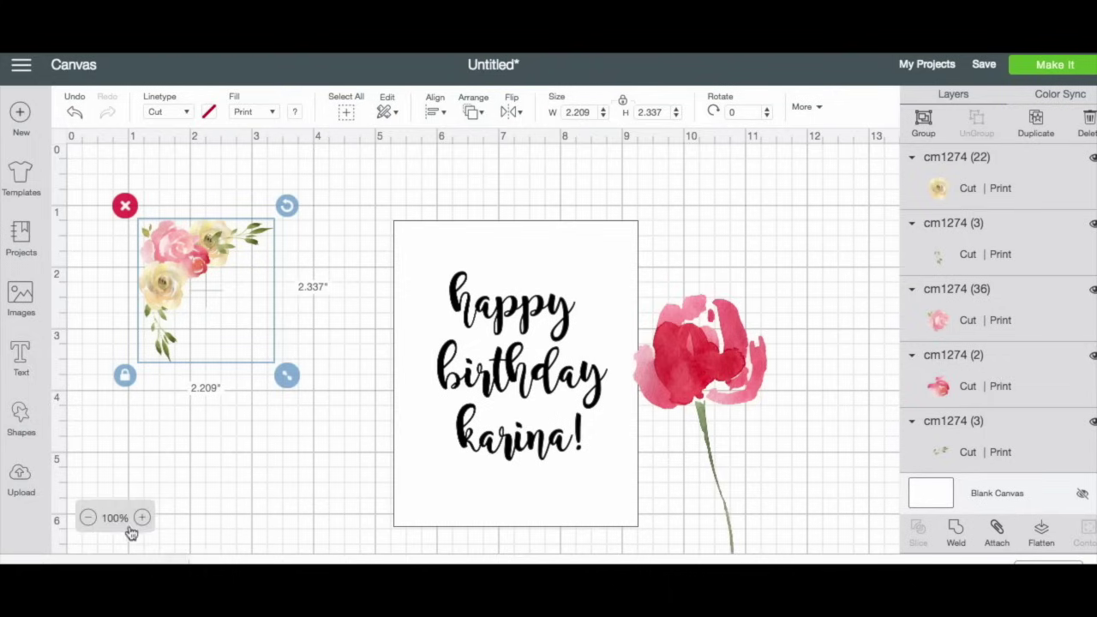
left_click(143, 517)
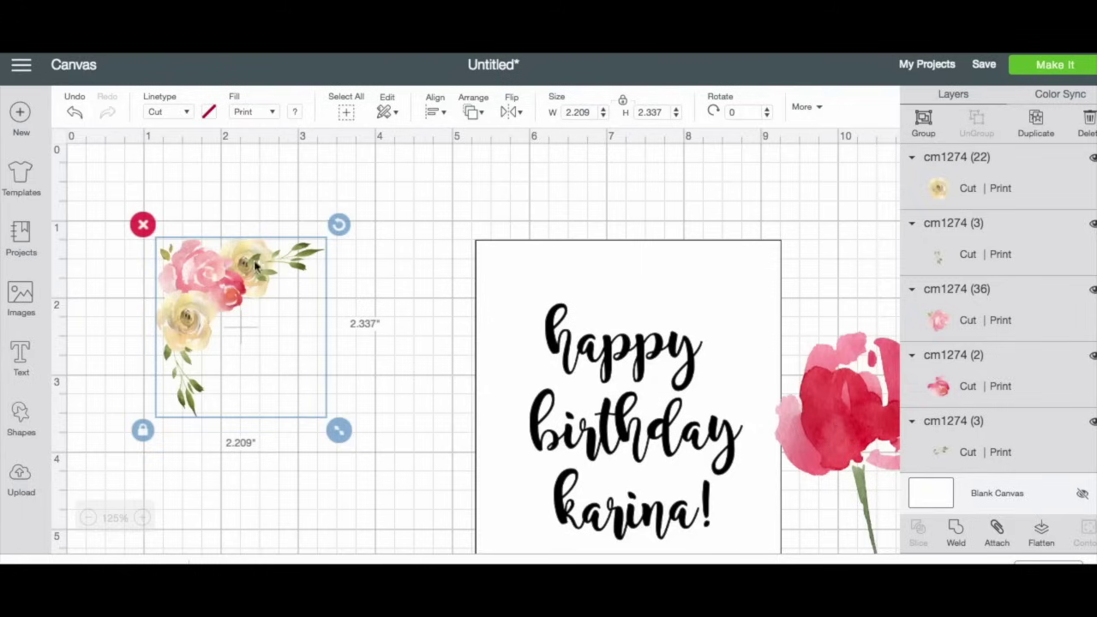
left_click(994, 539)
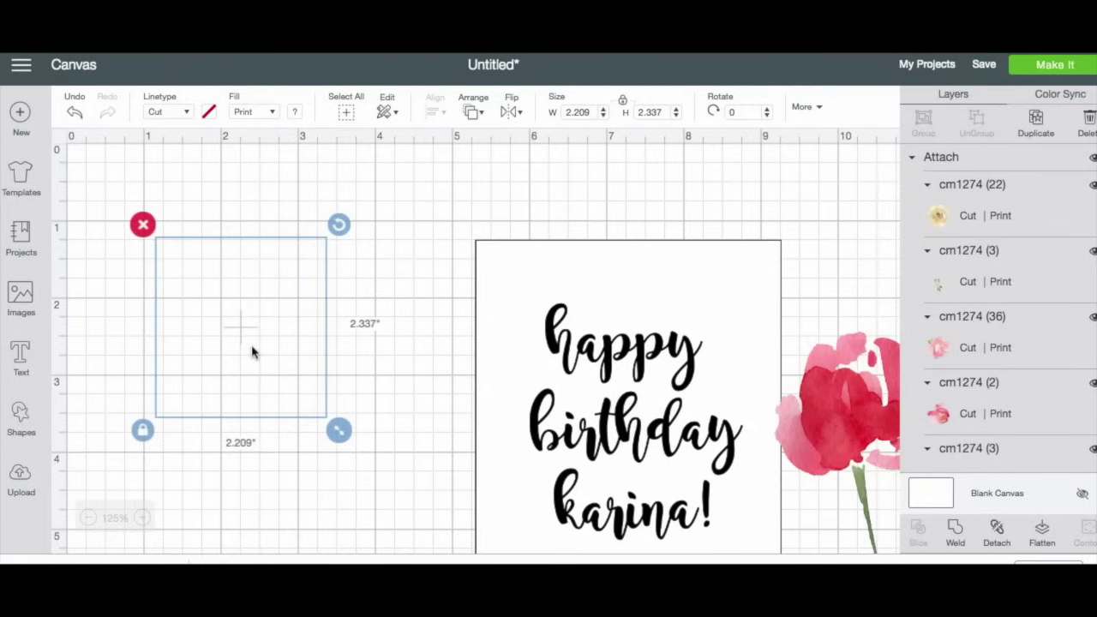
- Move the attached flower cluster up toward the top of the canvas, left of the card, and duplicate it
left_click_drag(226, 288, 241, 236)
left_click_drag(223, 293, 283, 259)
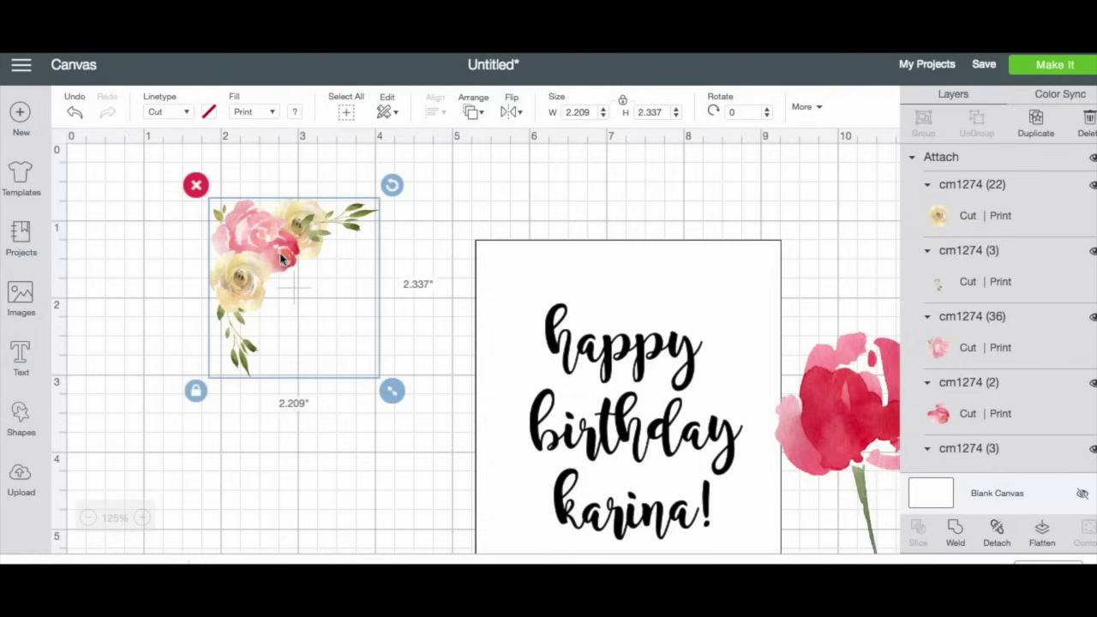
scroll(515, 294, "right", 5)
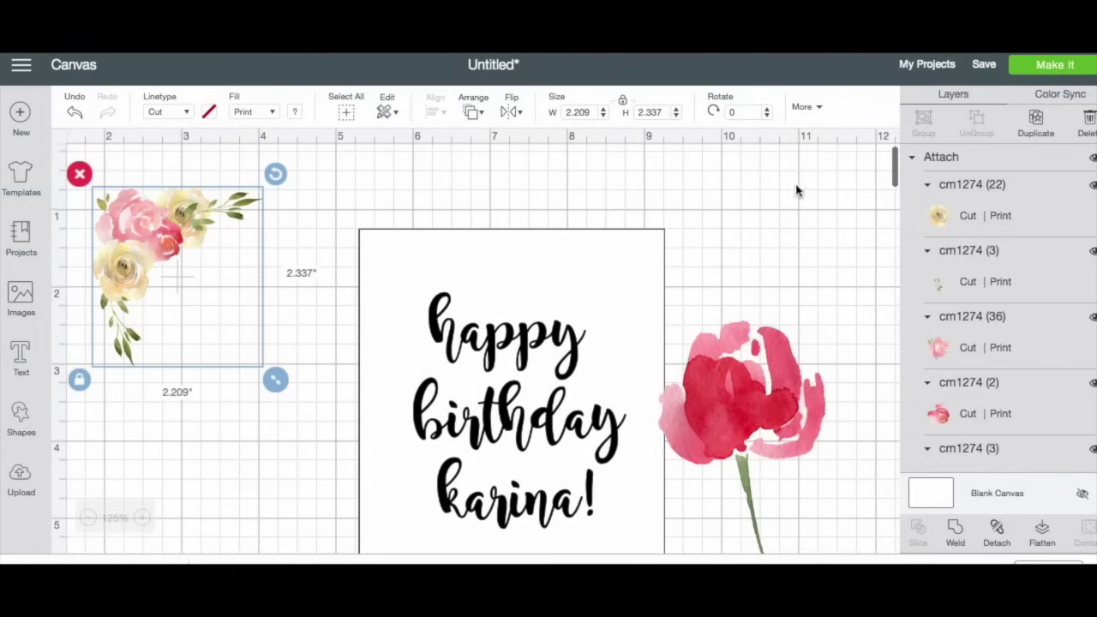
left_click(1034, 124)
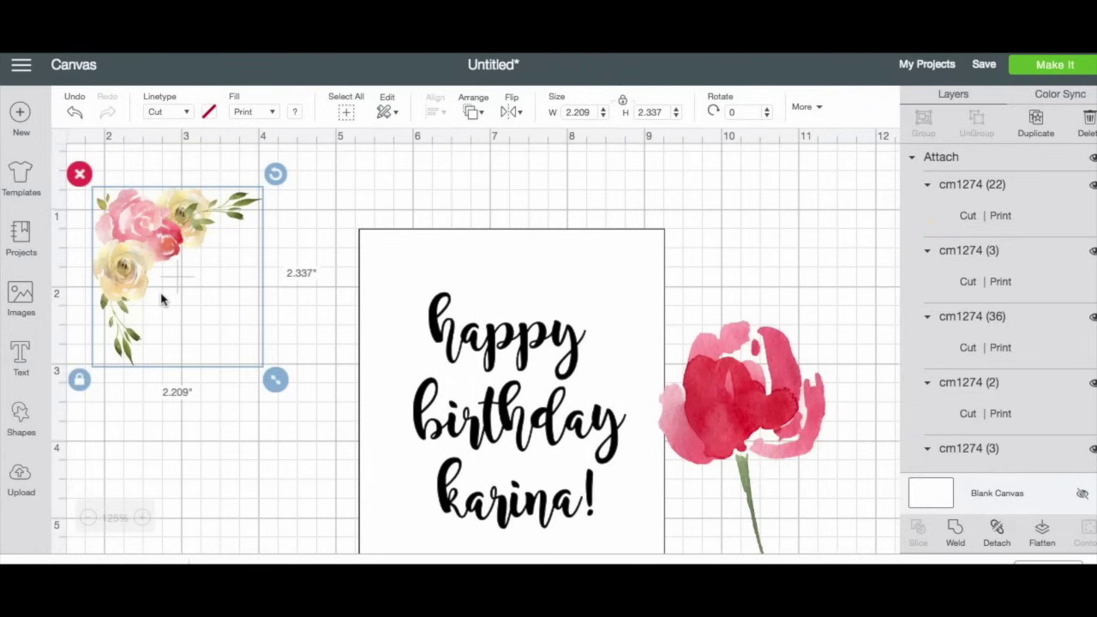
scroll(266, 300, "down", 2)
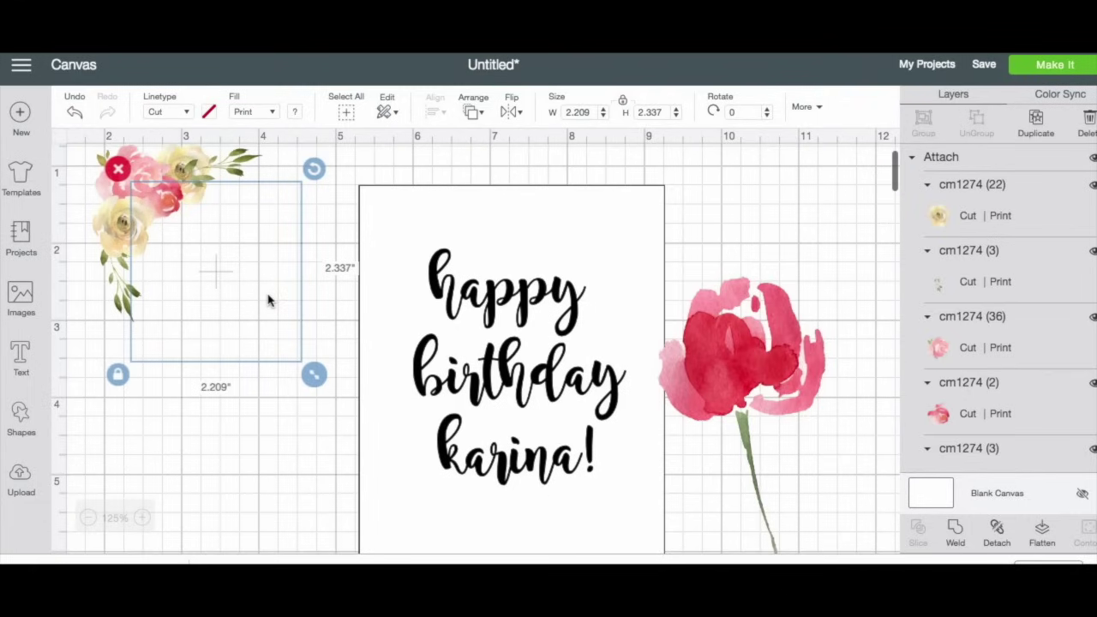
- Move the copied cluster onto the card and rotate it to about 180 degrees
left_click_drag(200, 242, 382, 295)
left_click_drag(490, 221, 331, 405)
left_click(401, 408)
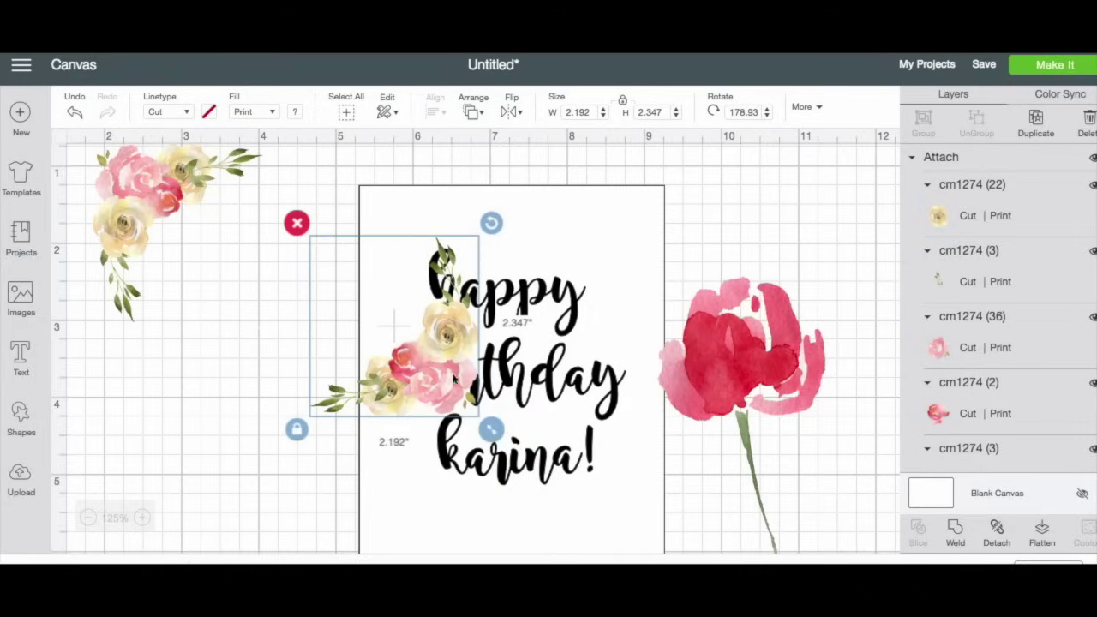
left_click_drag(482, 230, 492, 225)
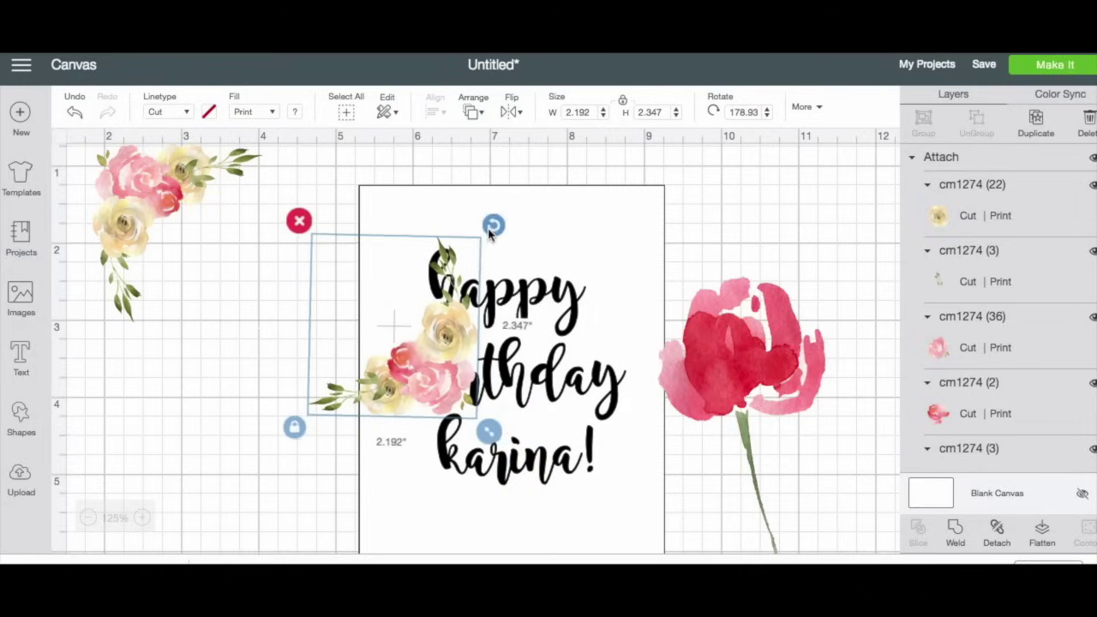
- Delete the large red peony with the stem beside the card
scroll(930, 343, "down", 3)
left_click(930, 343)
key("Delete")
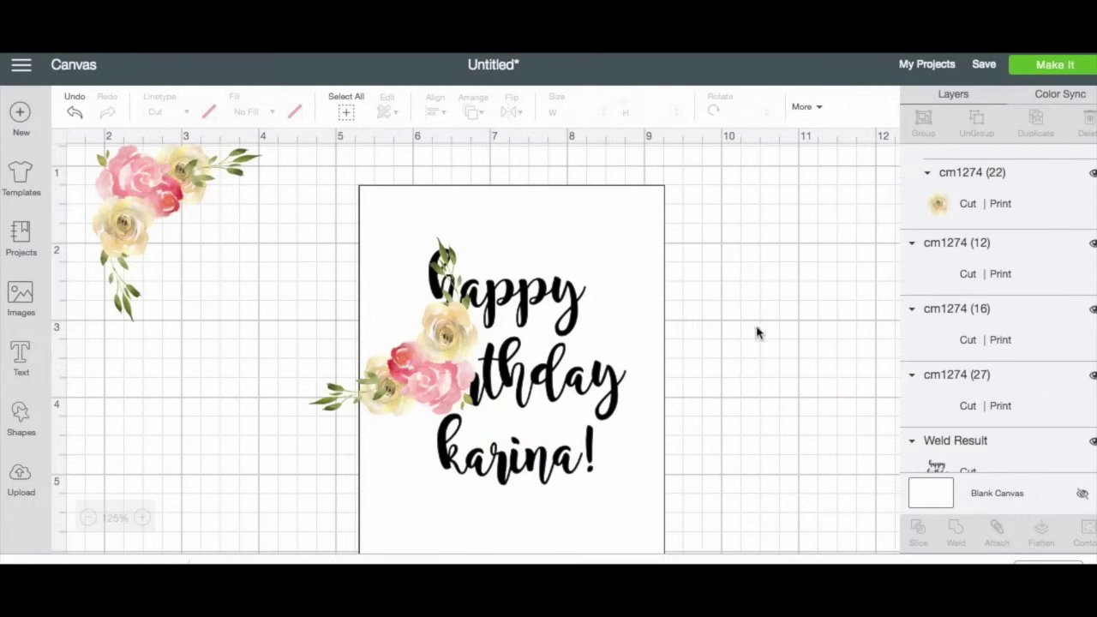
- Place the rotated cluster in the card's bottom-right corner and the original cluster in its top-left corner
left_click_drag(432, 372, 575, 414)
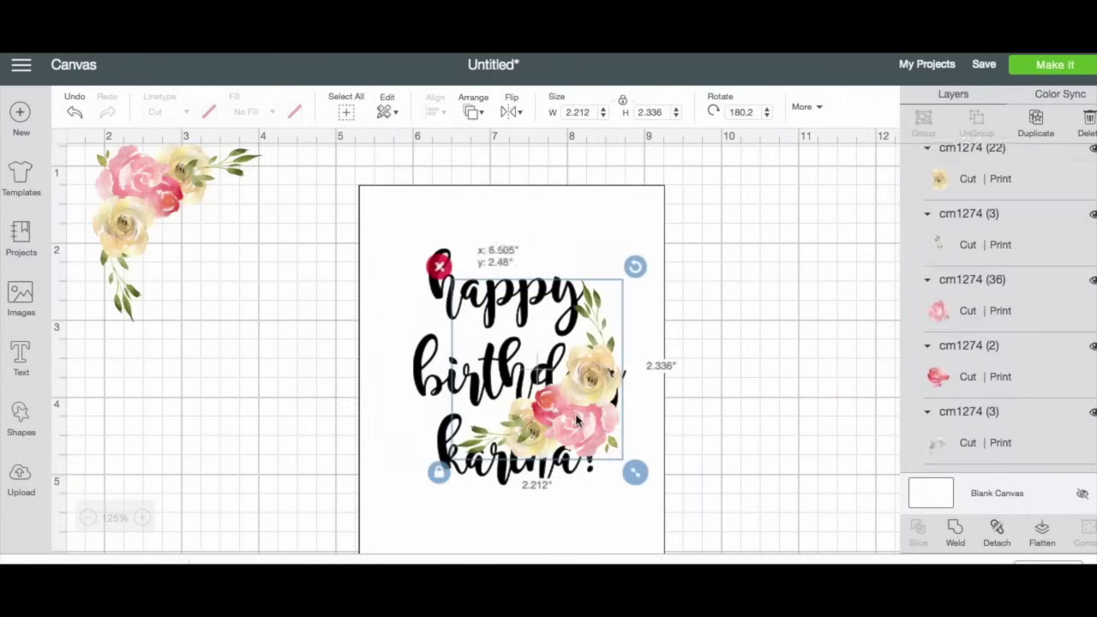
scroll(575, 417, "down", 3)
left_click_drag(578, 309, 623, 417)
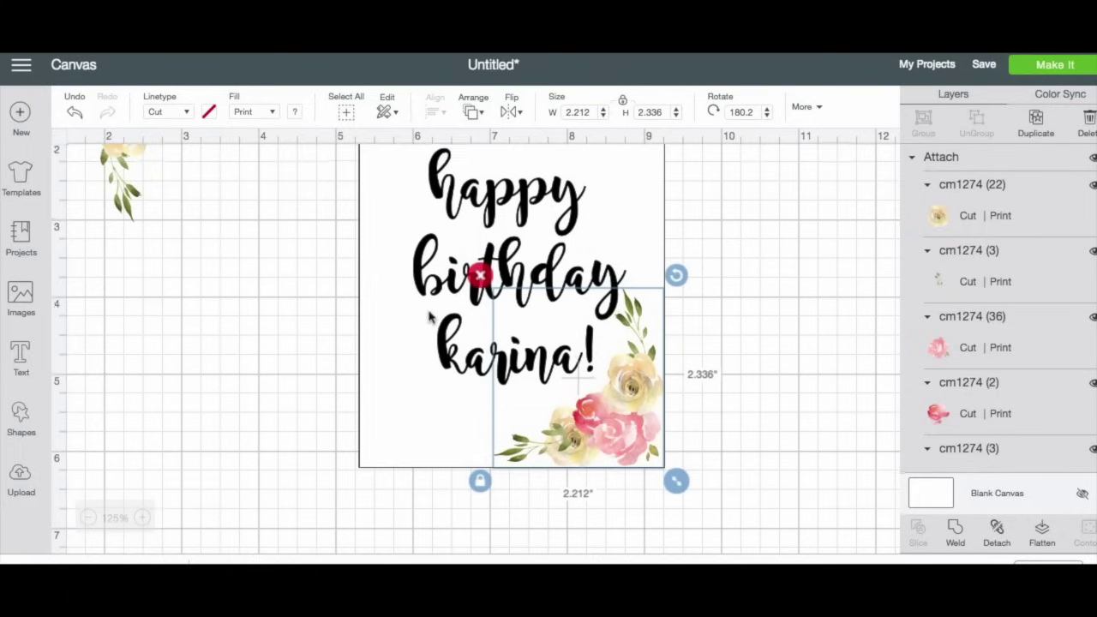
scroll(441, 314, "up", 3)
left_click_drag(235, 186, 408, 221)
scroll(603, 506, "down", 2)
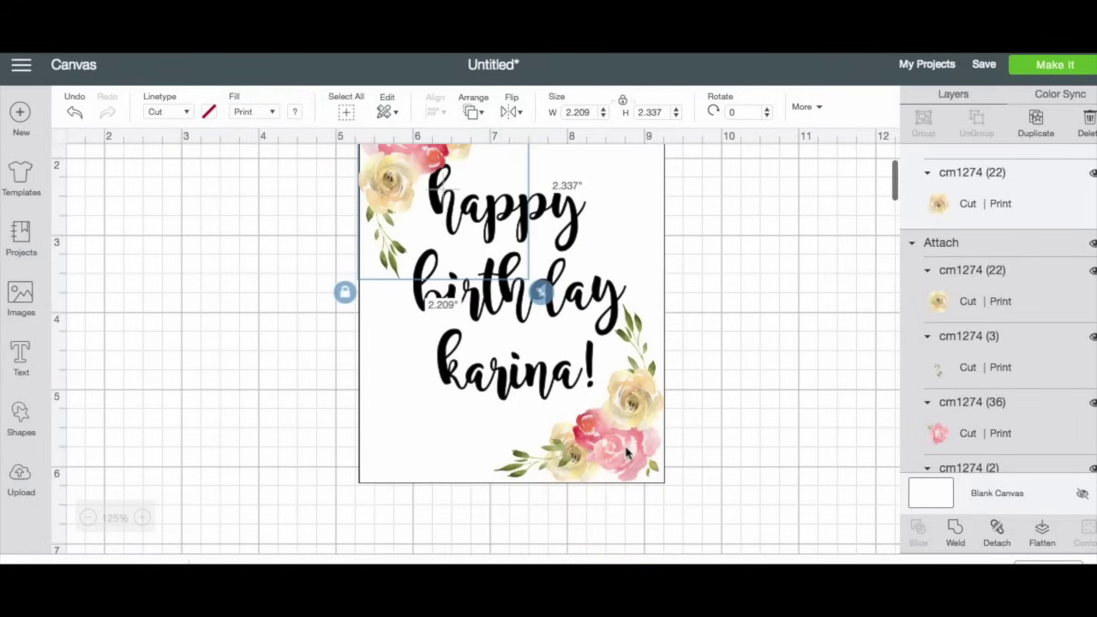
- Rotate the bottom-right cluster to about 185 degrees and realign it with the card's corner
left_click(600, 420)
left_click_drag(677, 296, 689, 305)
left_click_drag(590, 448, 643, 421)
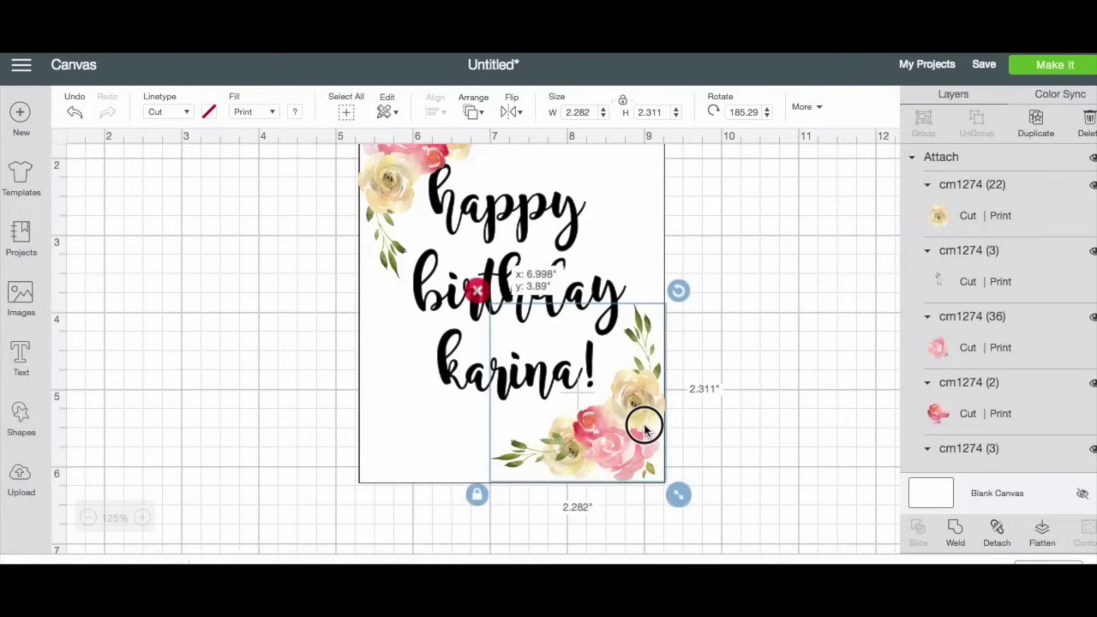
- Delete the unused oversized image cm1274 (16) that overlaps the card, and view the whole card at 100%
left_click(813, 406)
scroll(731, 370, "up", 3)
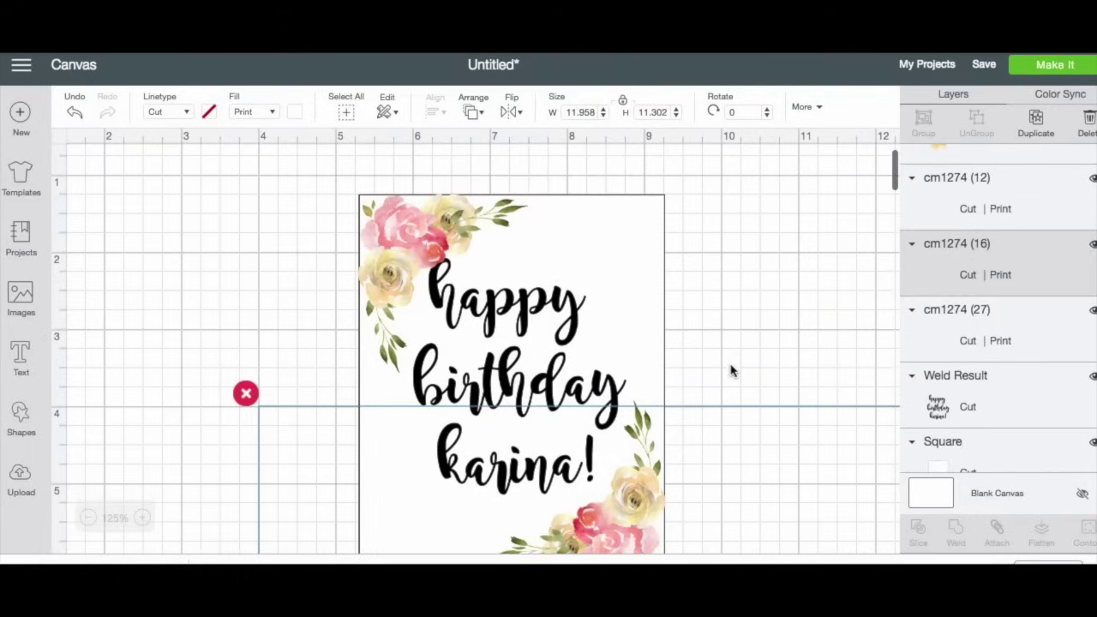
key("Delete")
scroll(842, 376, "down", 3)
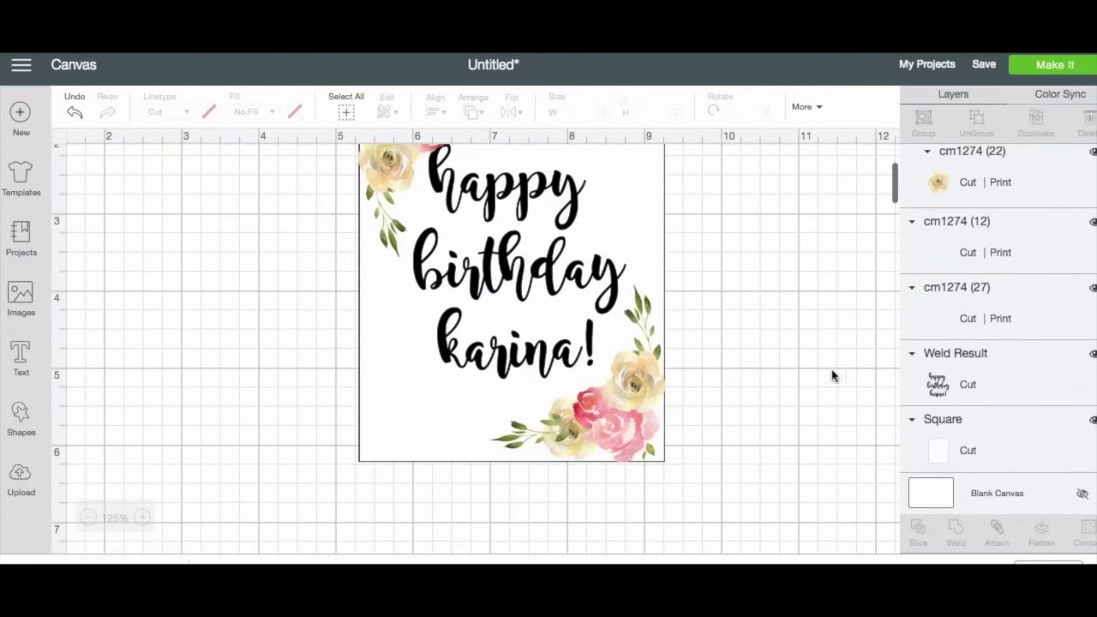
left_click(88, 517)
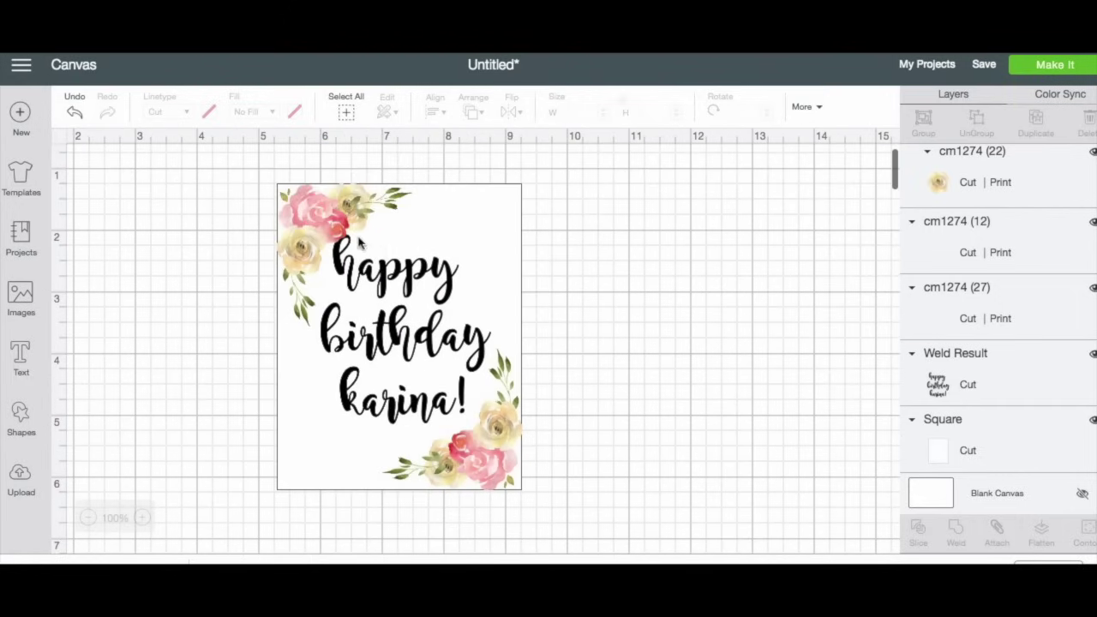
- Nudge the birthday lettering slightly down and right between the two flower clusters, keeping it on the card
left_click(336, 225)
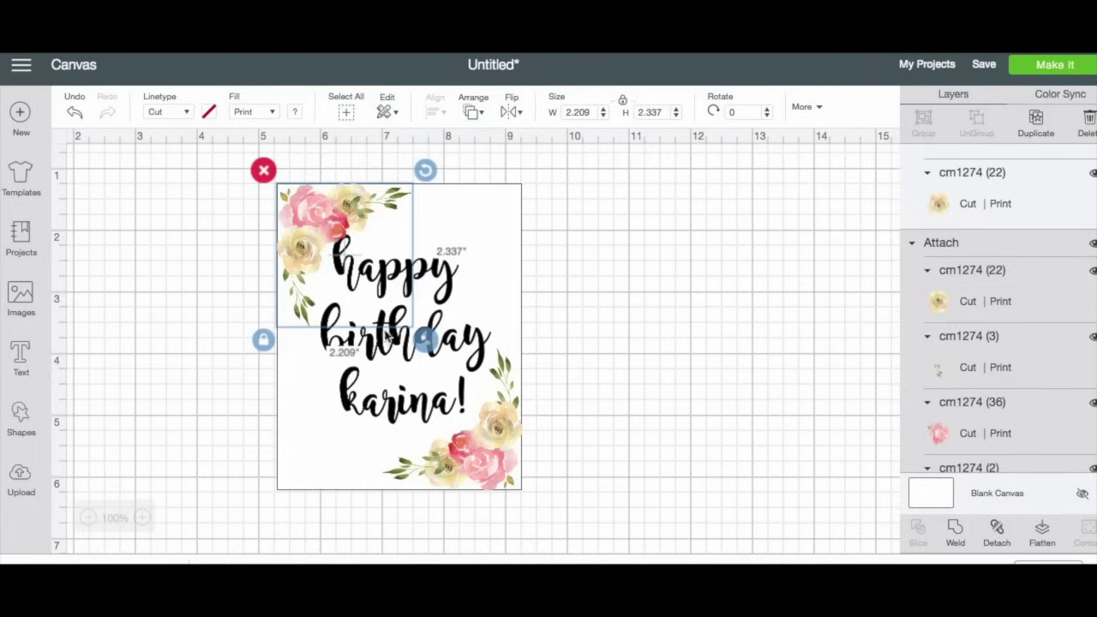
left_click(384, 341)
left_click_drag(385, 341, 387, 348)
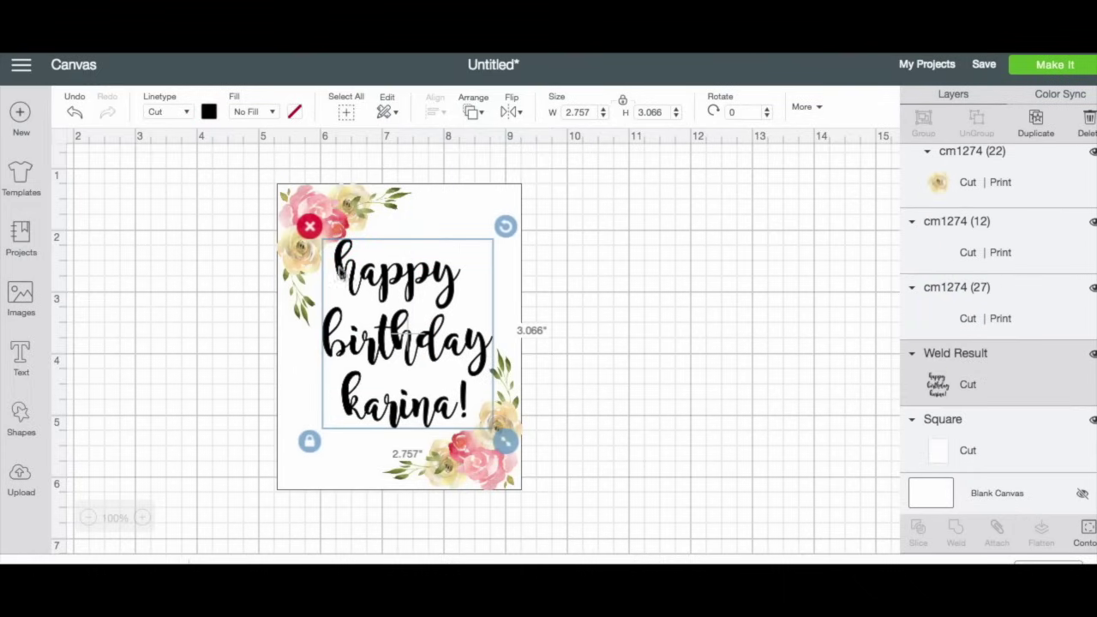
left_click(310, 224)
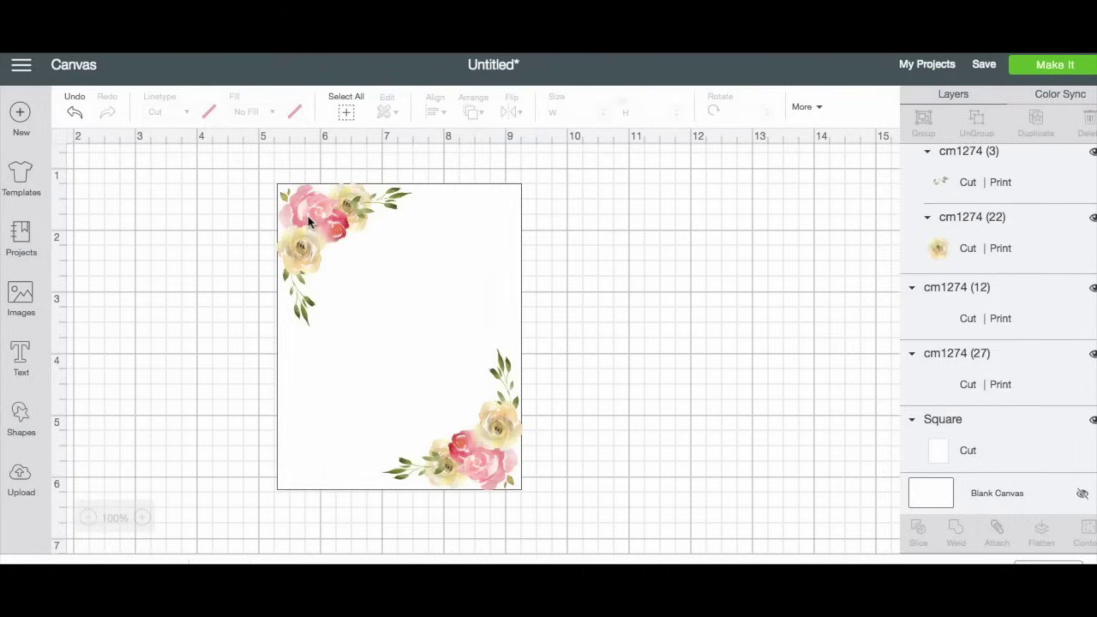
left_click(75, 114)
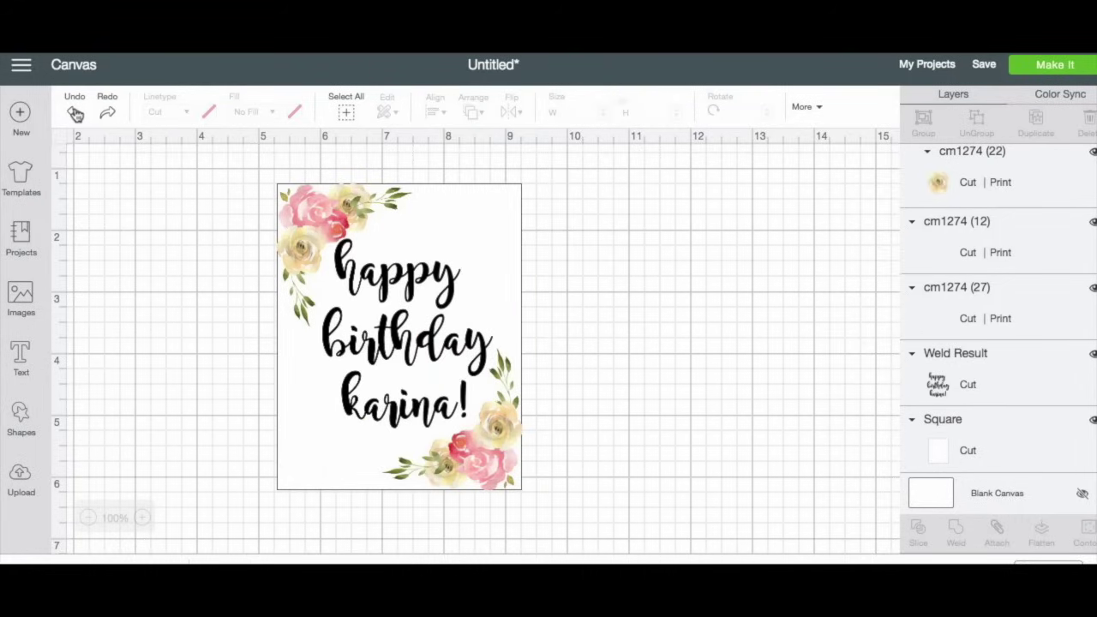
- Duplicate the top-left cluster, rotate the copy to about 272.5 degrees and place it in the card's bottom-left corner
left_click(338, 230)
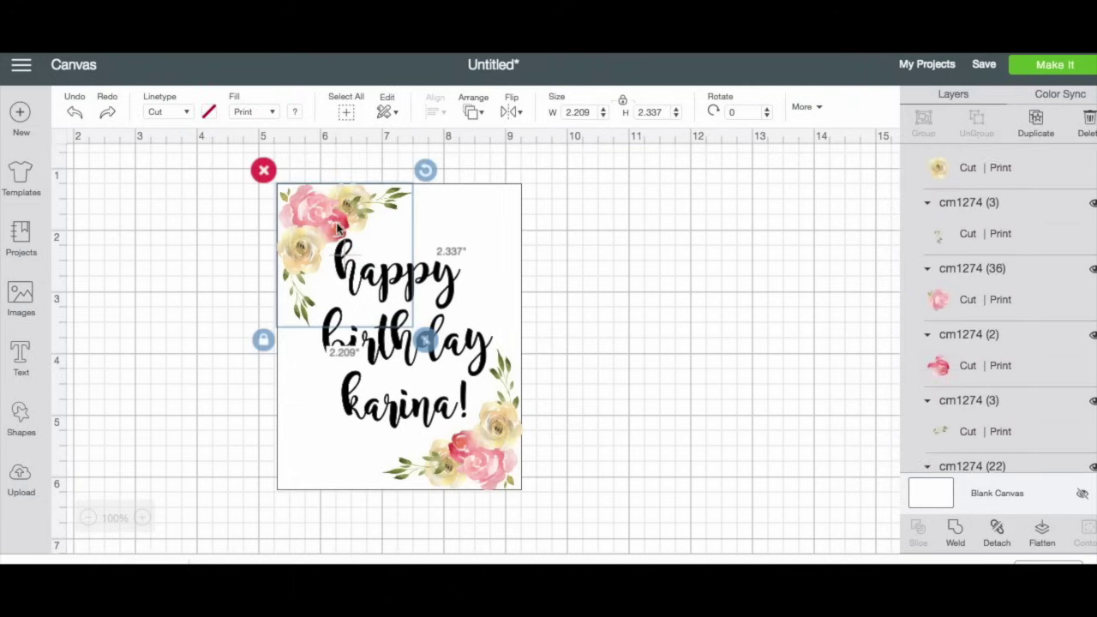
left_click(1038, 117)
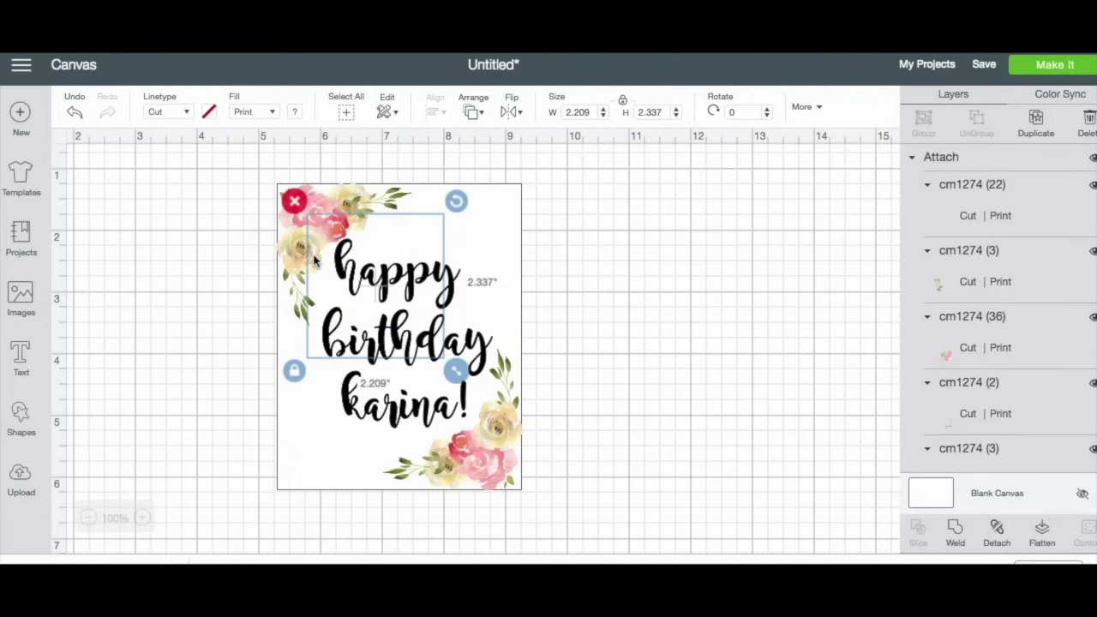
left_click_drag(352, 290, 322, 424)
left_click_drag(427, 343, 277, 364)
left_click_drag(338, 455, 333, 448)
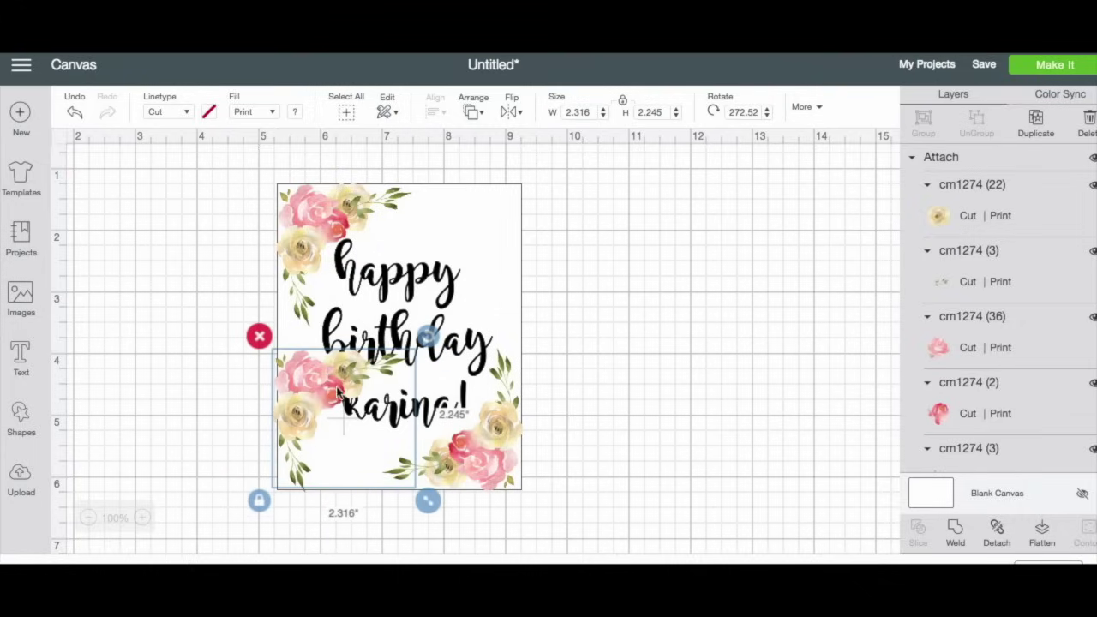
- Duplicate the top-left cluster again, rotate the copy to about 94 degrees and place it in the card's top-right corner
left_click_drag(311, 441, 291, 267)
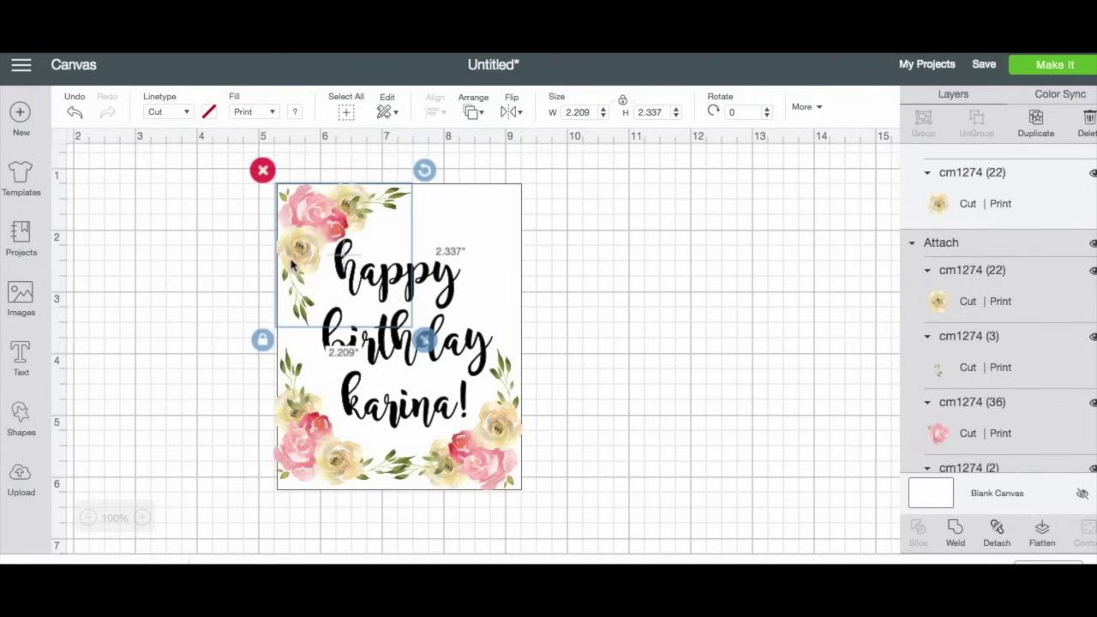
left_click(1034, 125)
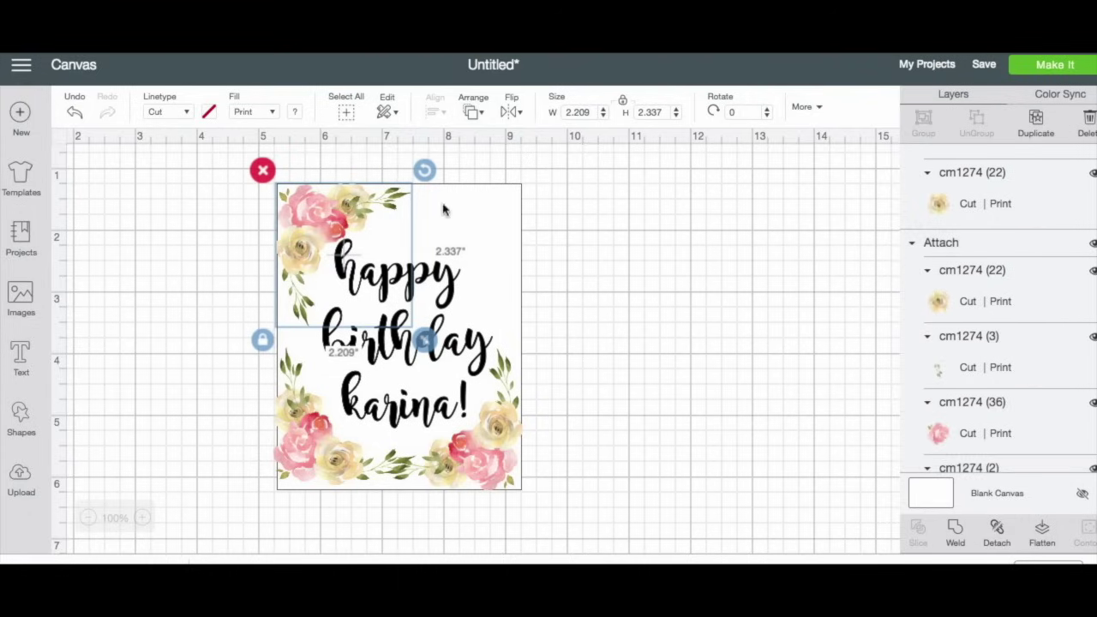
left_click_drag(454, 202, 480, 399)
left_click_drag(406, 238, 471, 236)
- Nudge the four corner clusters so they line up evenly as a floral frame around the lettering
left_click_drag(314, 459, 319, 447)
left_click_drag(494, 431, 491, 431)
left_click_drag(316, 220, 311, 221)
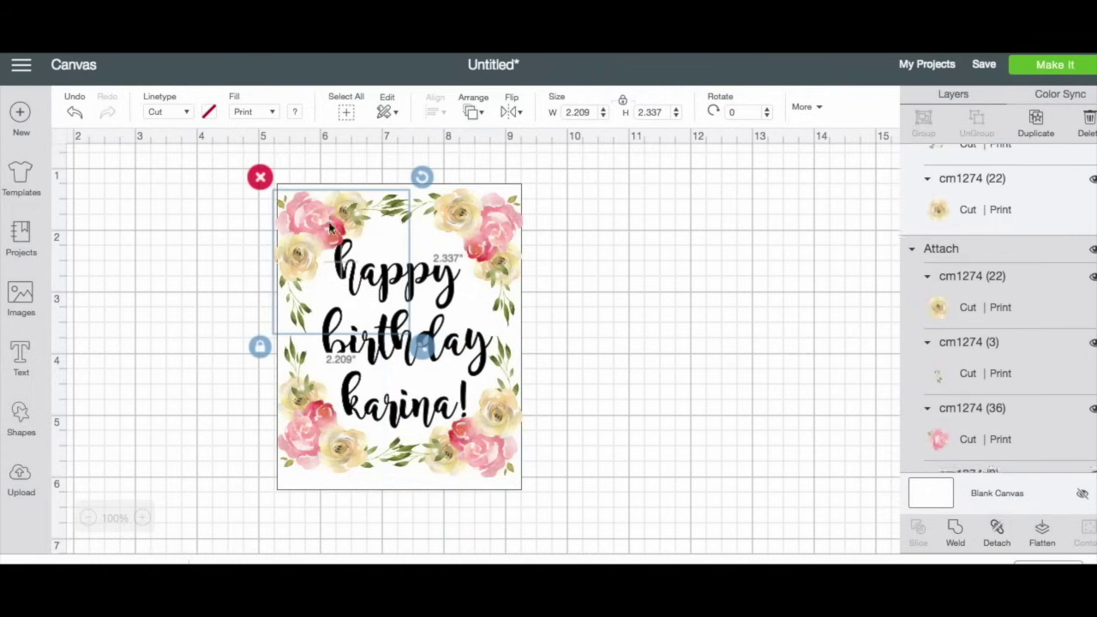
left_click_drag(470, 244, 470, 247)
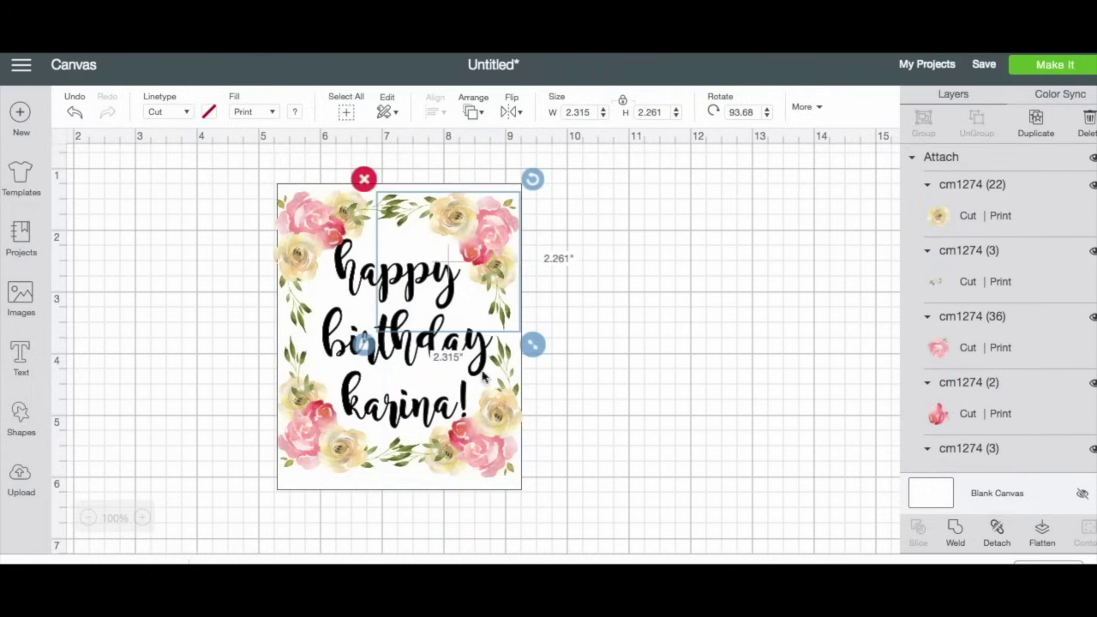
- Delete the leftover oversized image cm1274 (27) and resize the card to about 3.98 by 4.9 inches
left_click(464, 496)
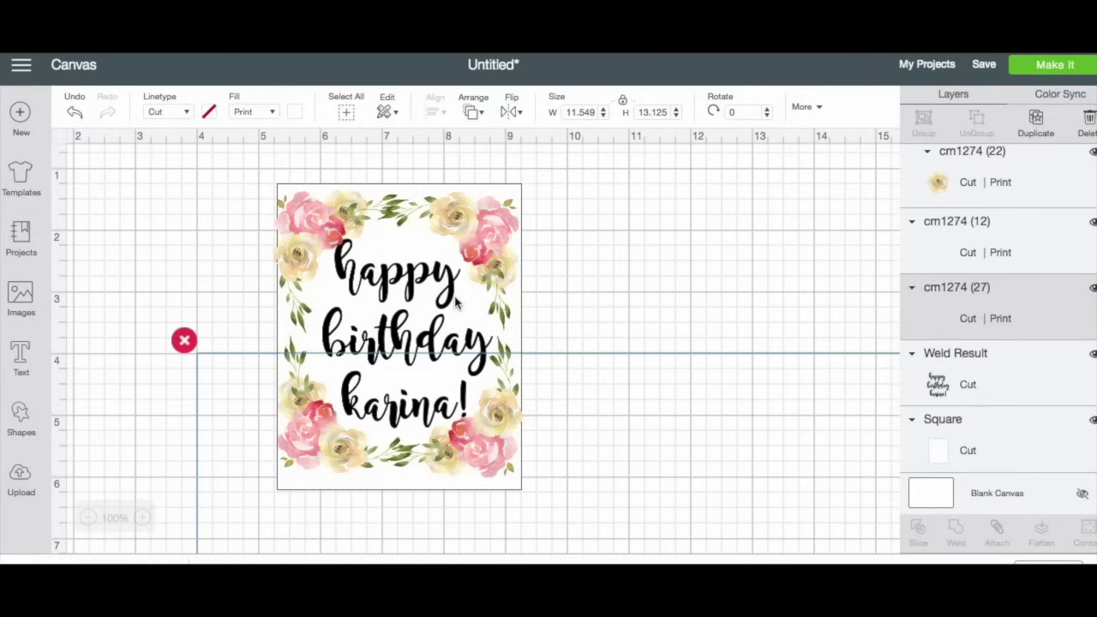
left_click(406, 485)
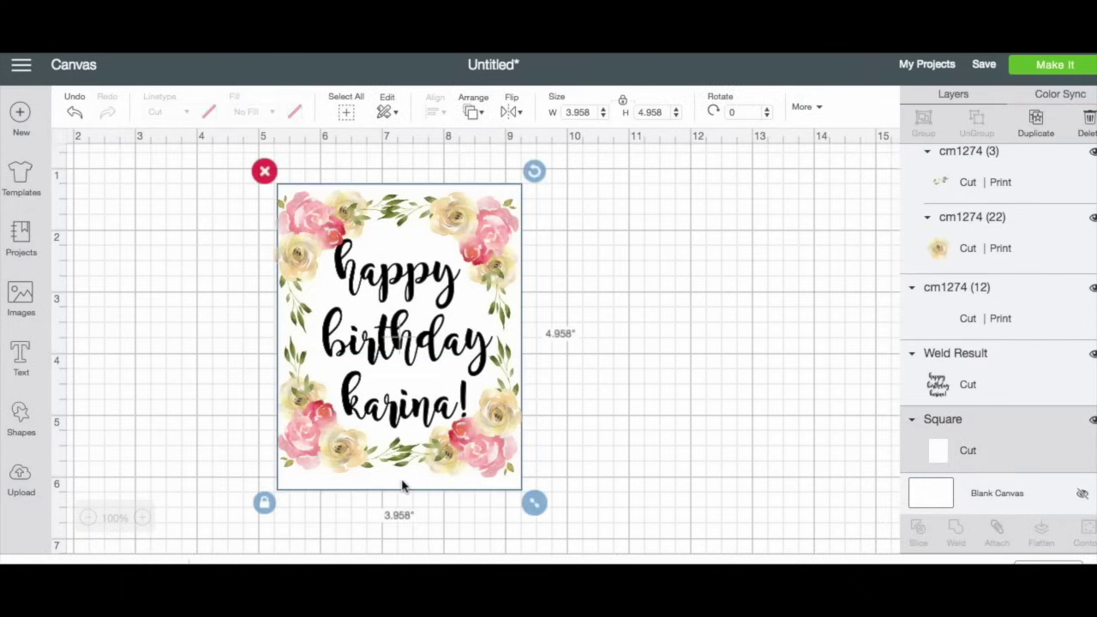
left_click_drag(534, 504, 534, 499)
left_click(535, 465)
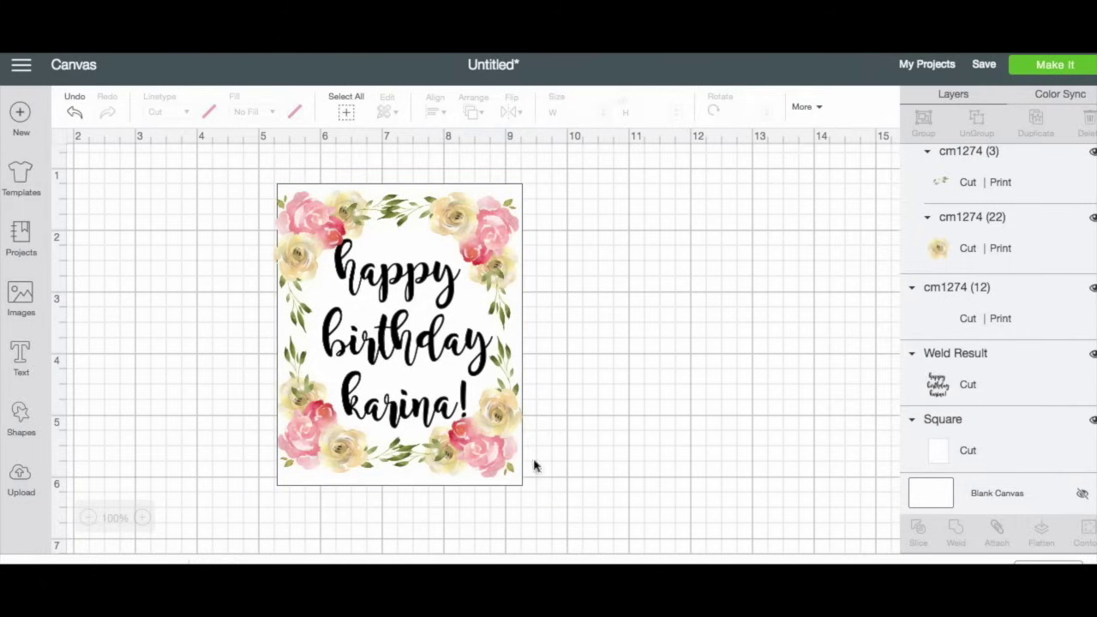
- Nudge the birthday lettering slightly down and left and recolor it light pink
left_click(393, 299)
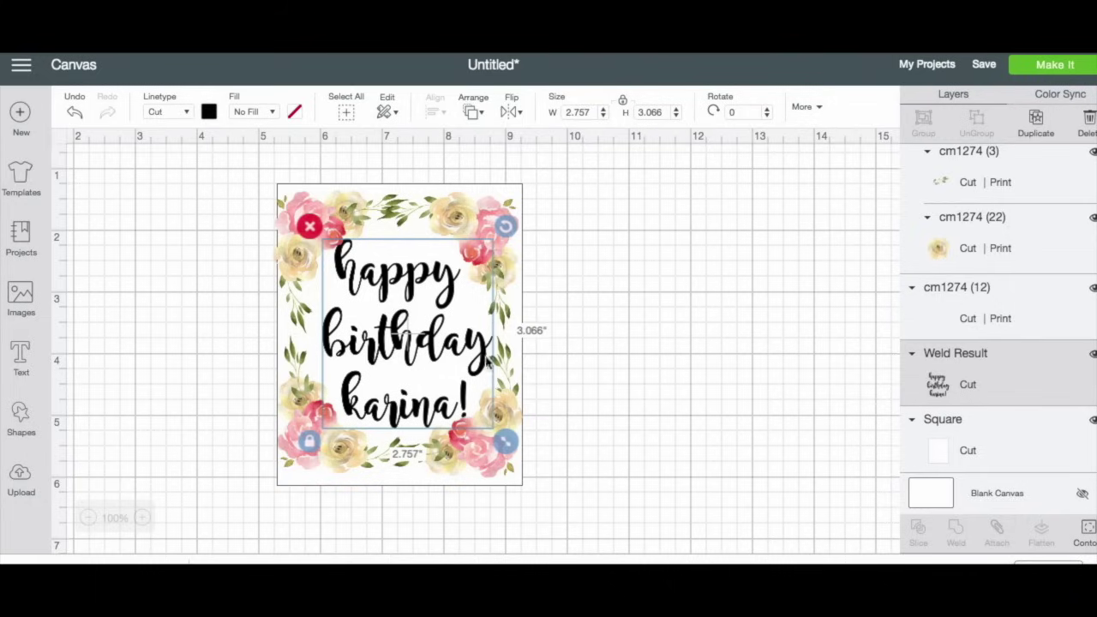
left_click_drag(427, 341, 428, 345)
left_click(209, 113)
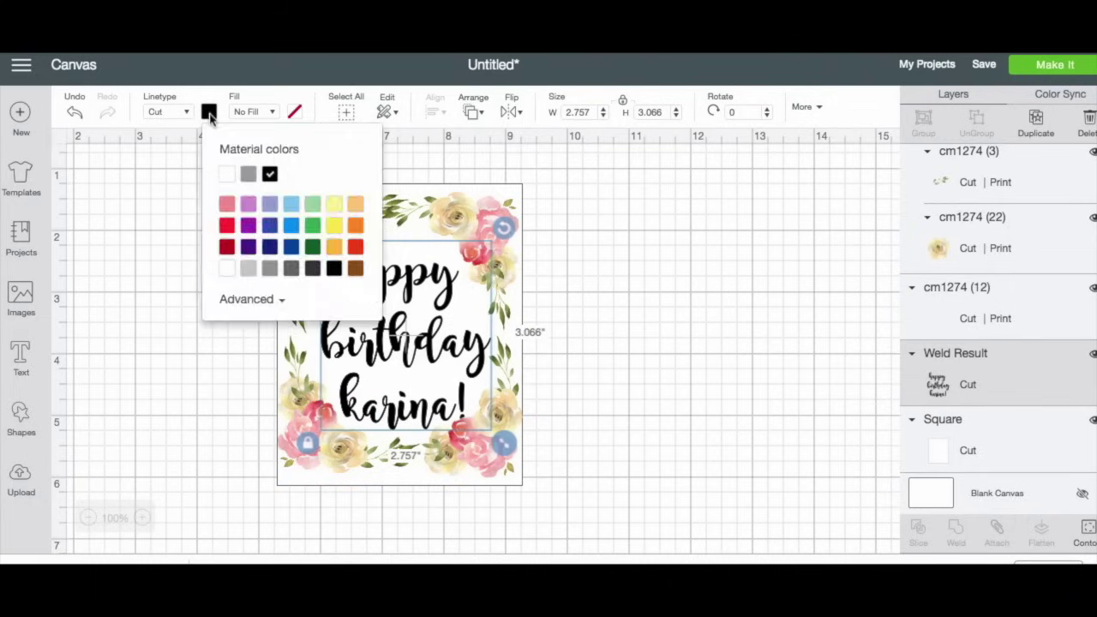
left_click(230, 206)
left_click(629, 343)
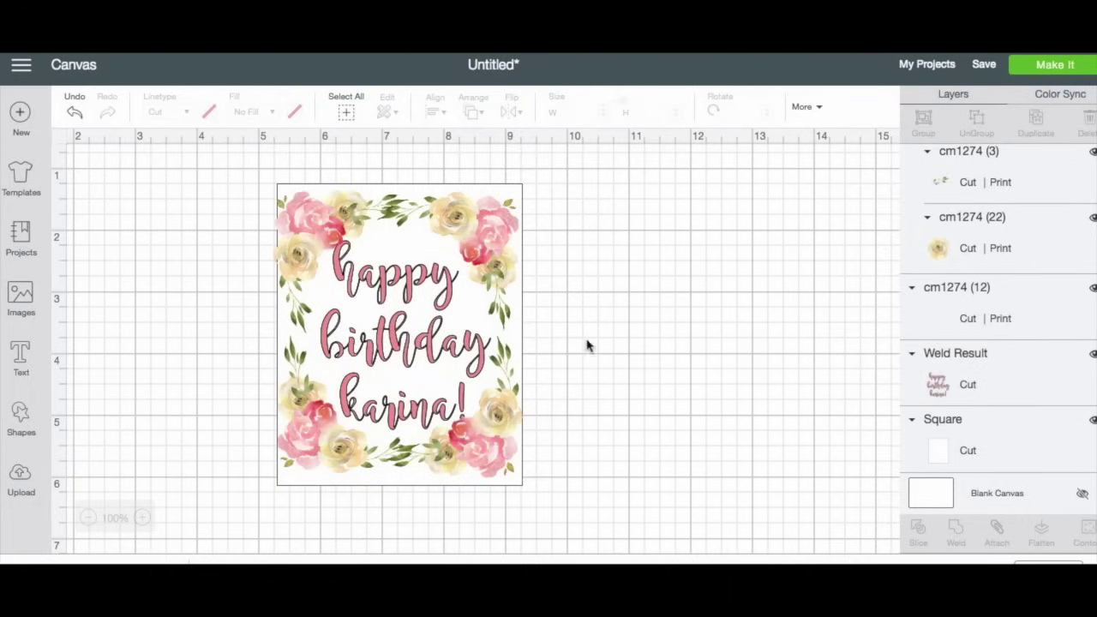
- Undo the last adjustment, flatten the card, lettering and all four flower clusters into one printable image, and move it slightly up
key("ctrl+z")
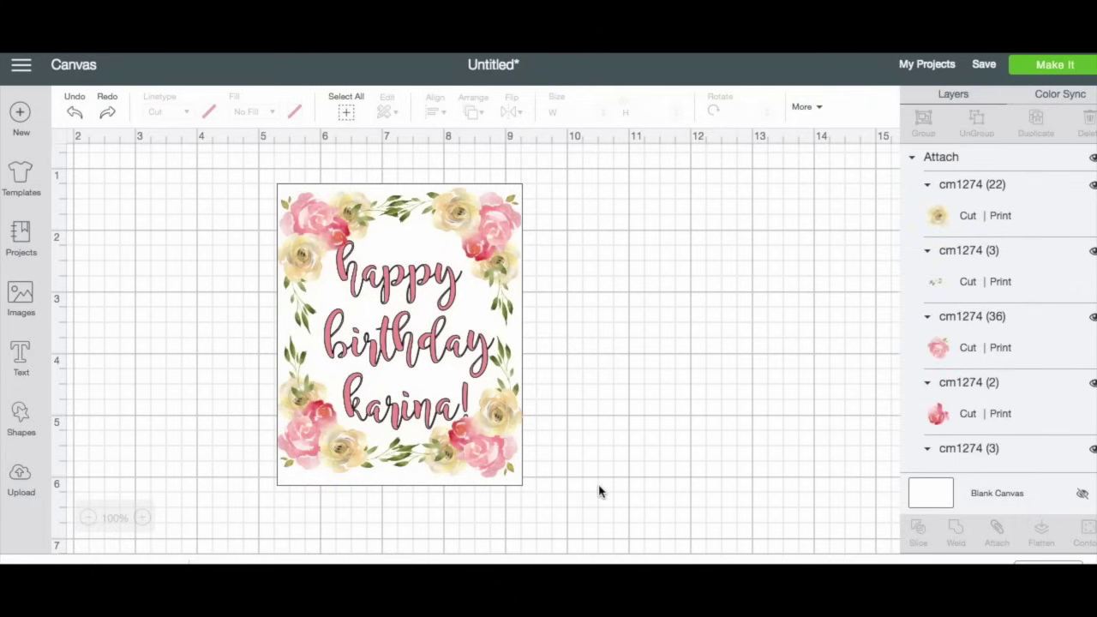
left_click_drag(618, 522, 178, 159)
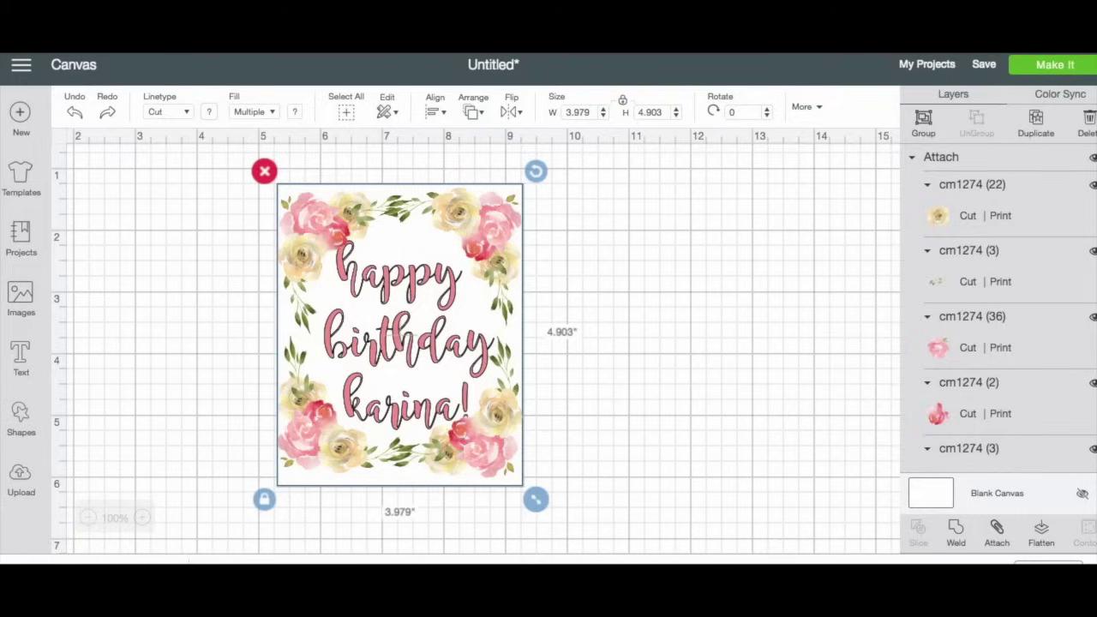
left_click(1044, 535)
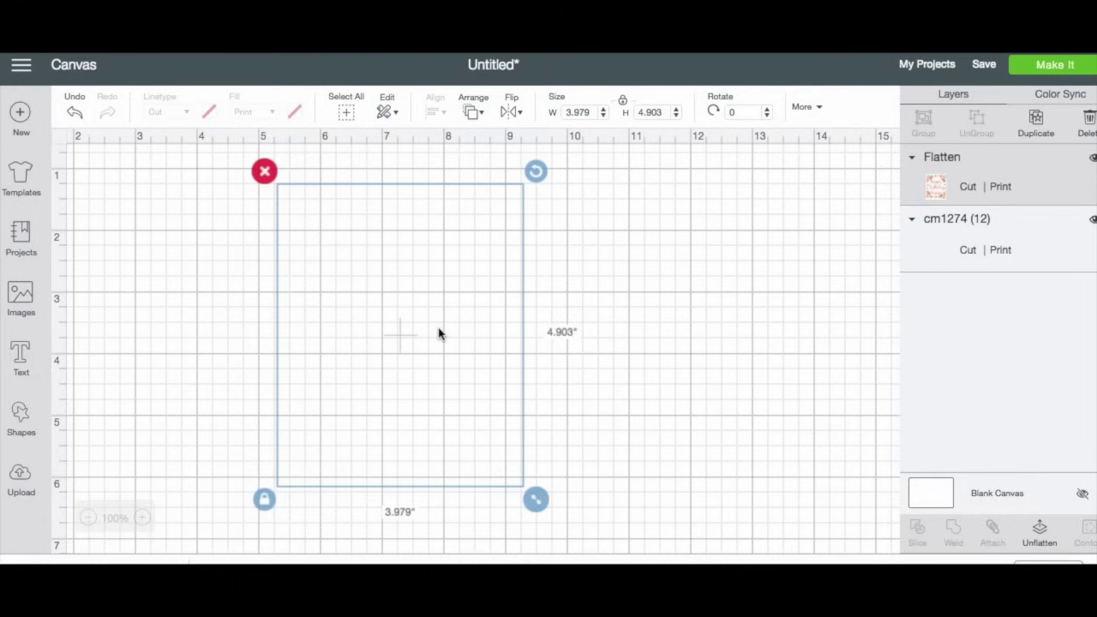
left_click_drag(401, 333, 400, 310)
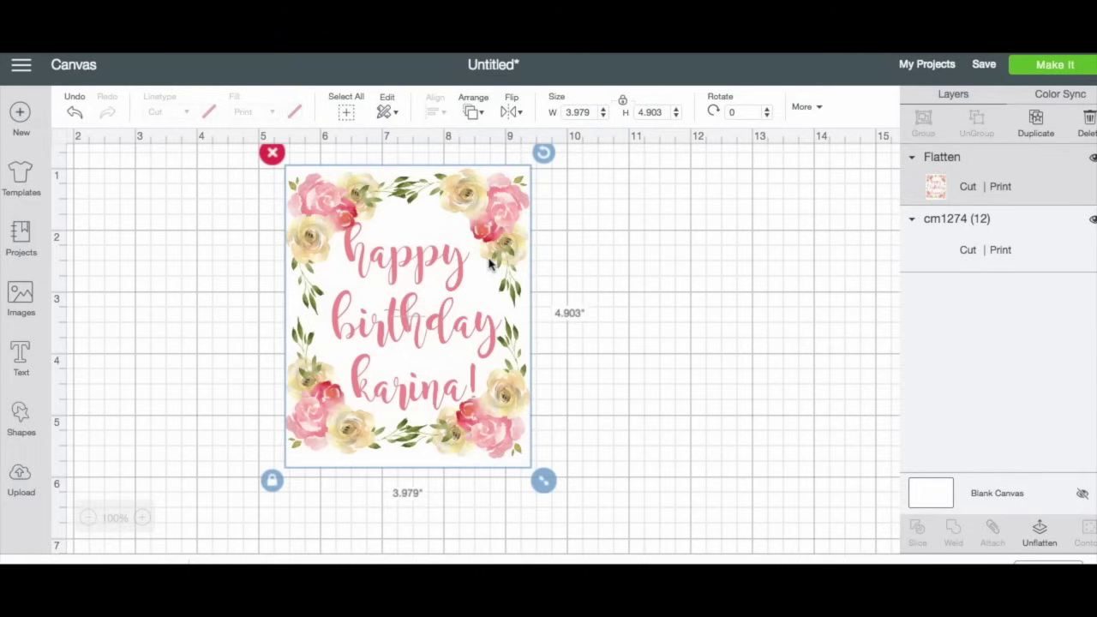
- Duplicate the flattened birthday card and move the copy to the upper-left area of the canvas, partly over the original
left_click_drag(457, 264, 423, 265)
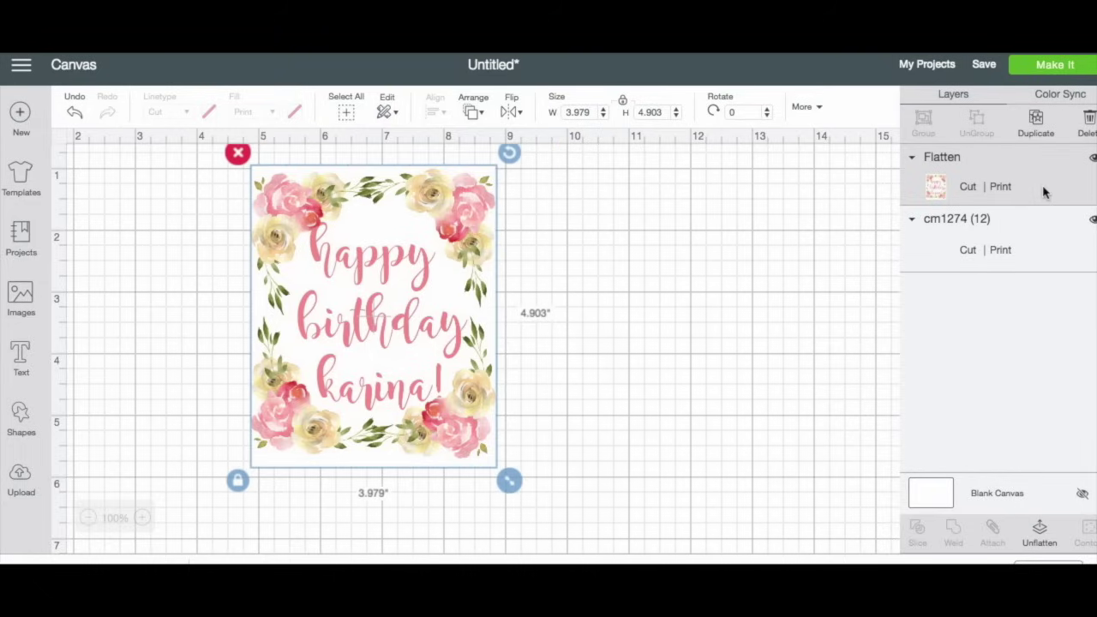
left_click(1041, 136)
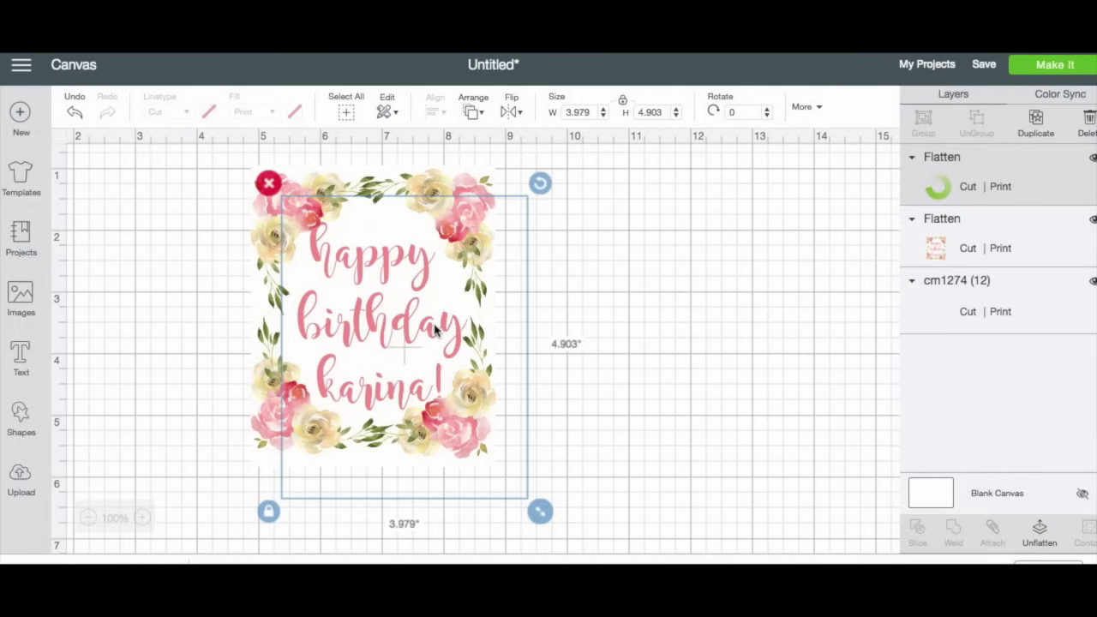
left_click_drag(435, 331, 705, 309)
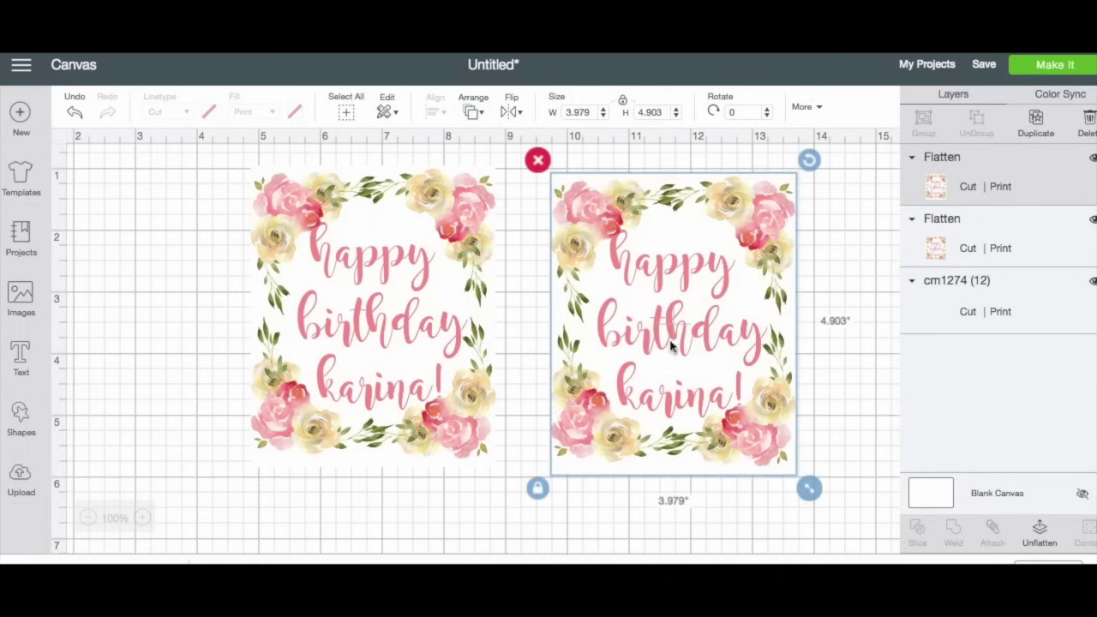
left_click_drag(643, 392, 157, 368)
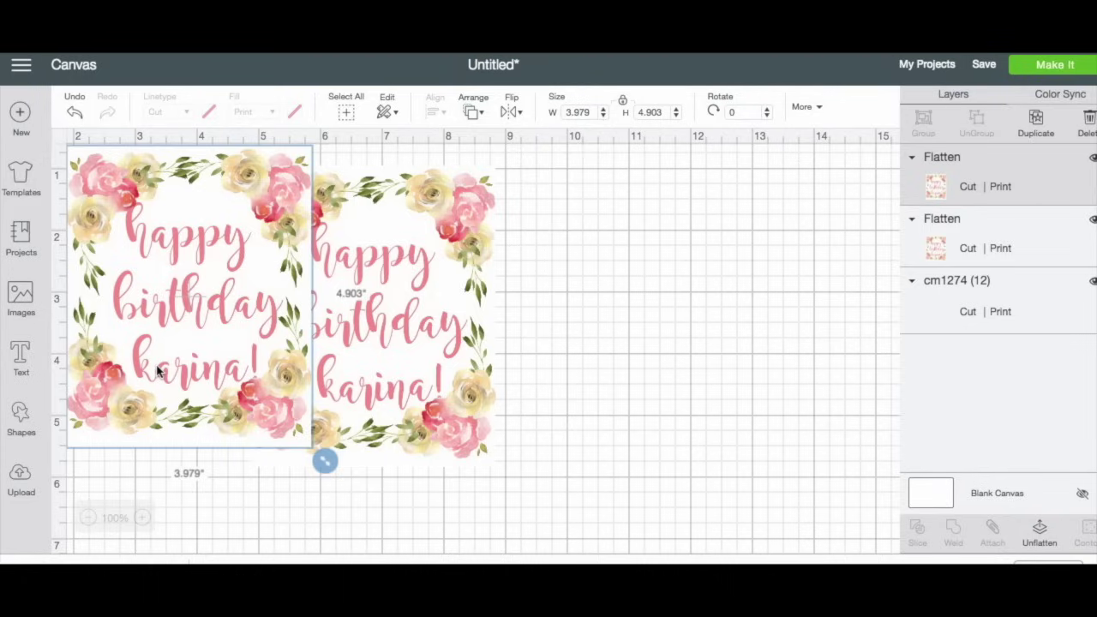
left_click_drag(162, 377, 165, 373)
mouse_move(147, 438)
left_mouse_down()
mouse_move(159, 438)
mouse_move(133, 422)
left_mouse_up()
- Shrink the duplicate card to about 2.91 by 3.36 inches with its proportions unlocked and place it in the canvas's upper-left corner
left_click_drag(325, 460, 226, 368)
scroll(230, 371, "left", 3)
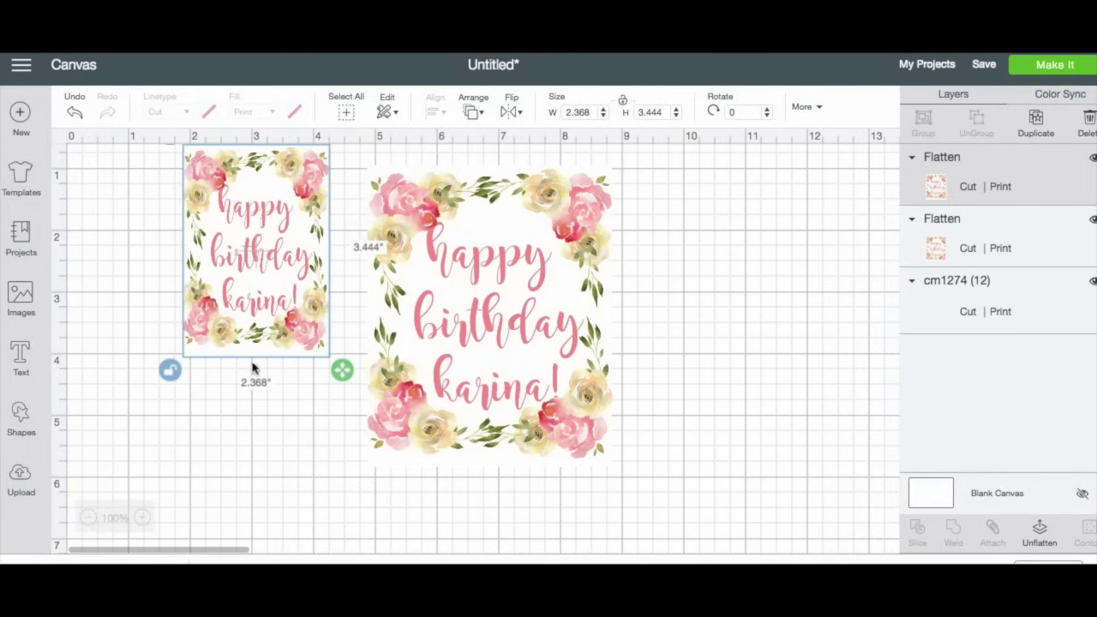
left_click_drag(245, 293, 142, 294)
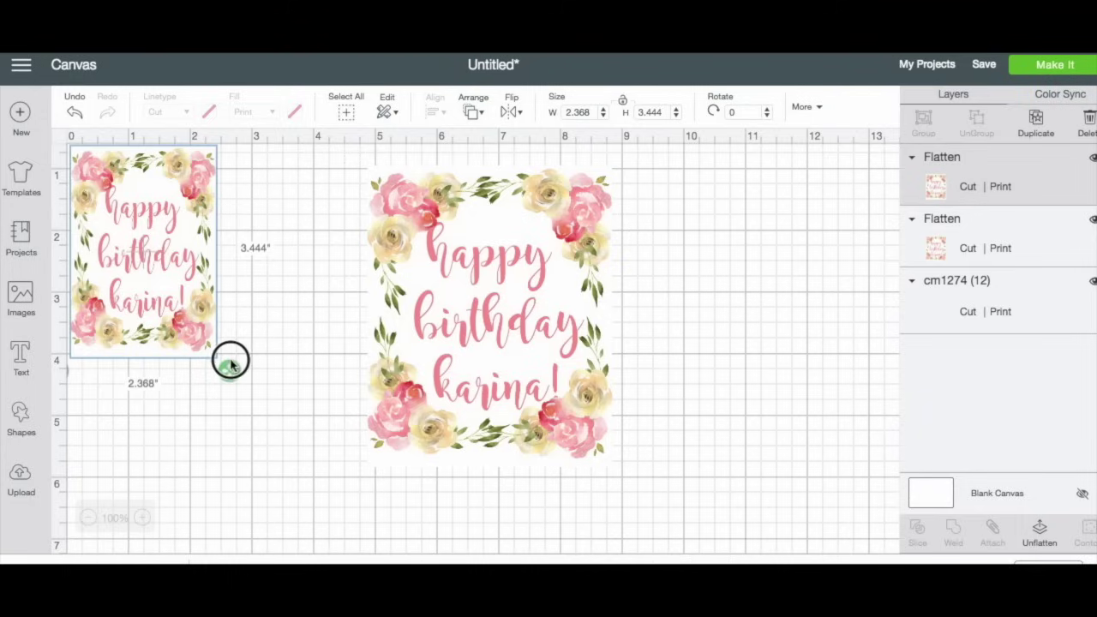
left_click_drag(240, 376, 263, 361)
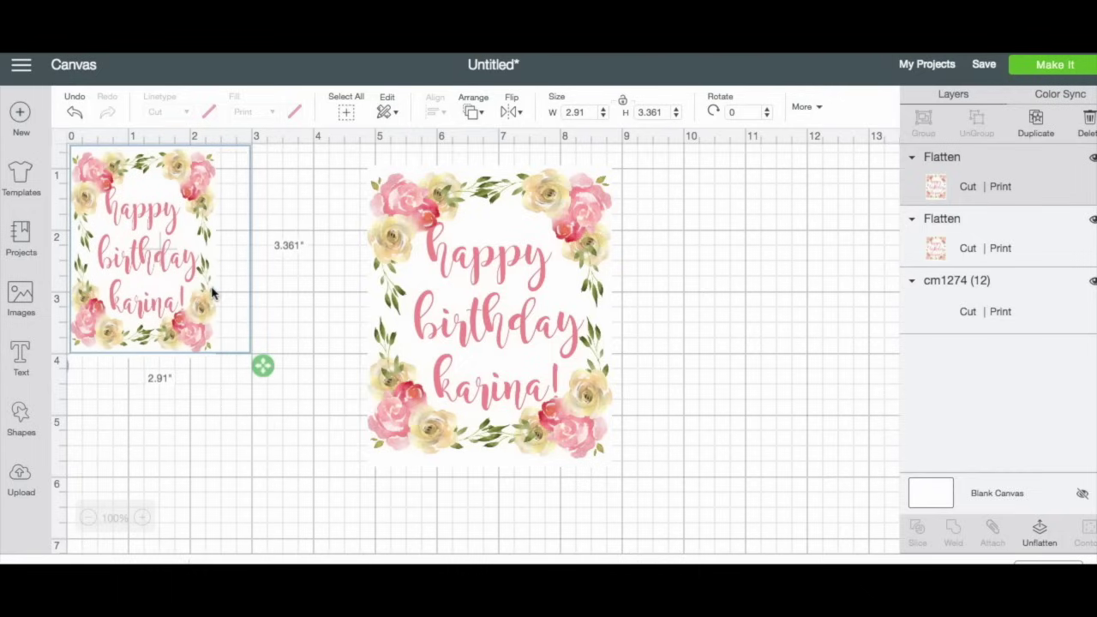
left_click_drag(198, 285, 197, 283)
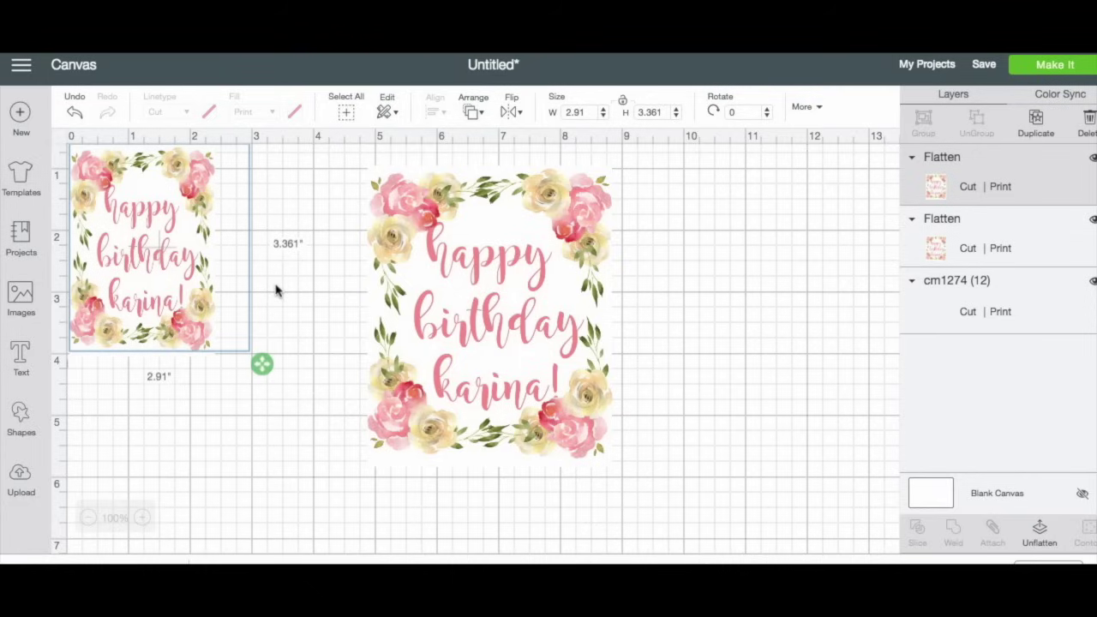
left_click(276, 290)
left_click(206, 271)
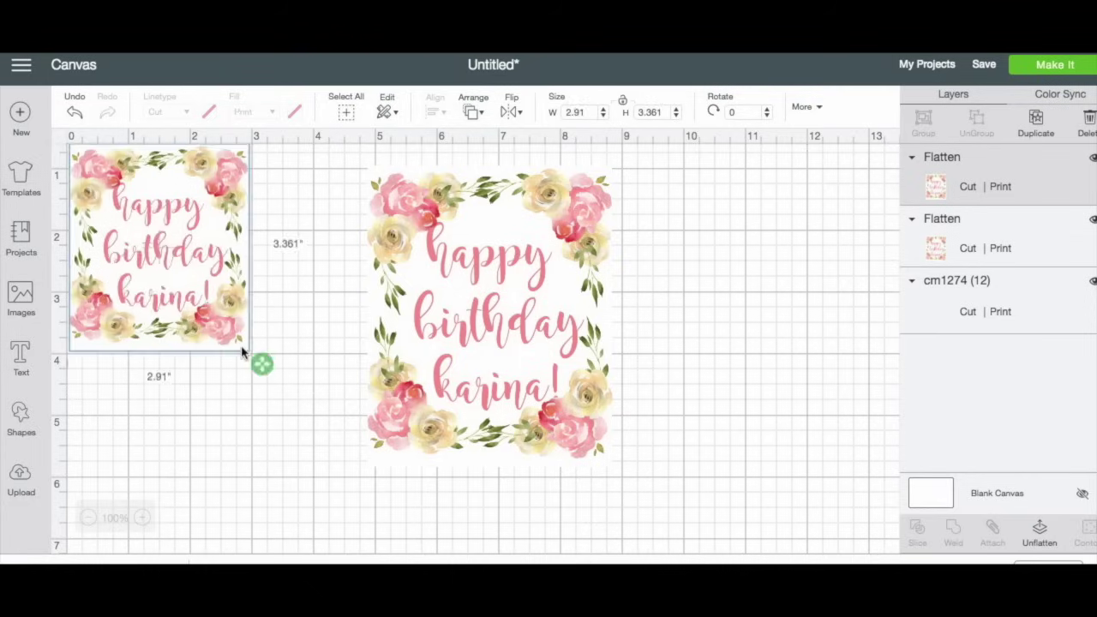
left_click(307, 322)
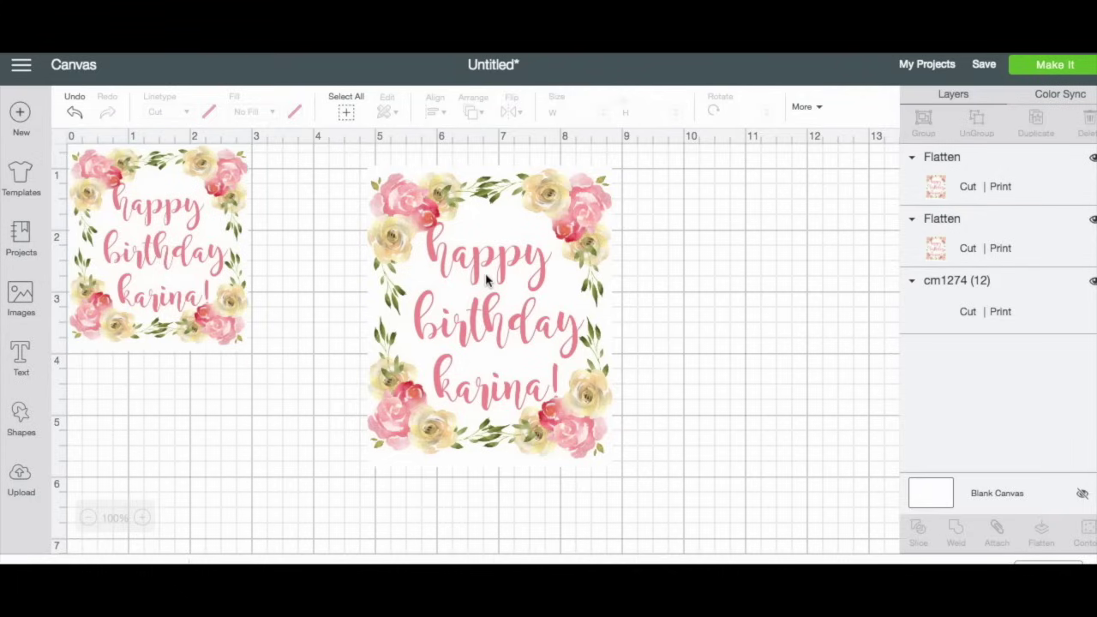
- Move the larger original card up and left so it sits beside the smaller copy without overlapping it
left_click_drag(480, 388, 391, 352)
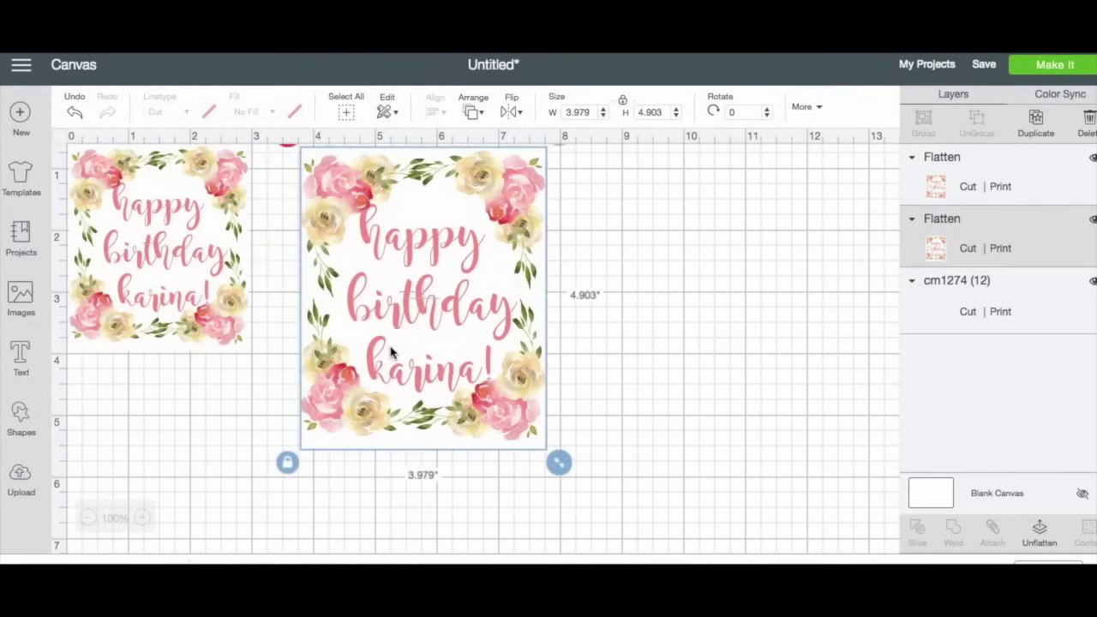
left_click(210, 286)
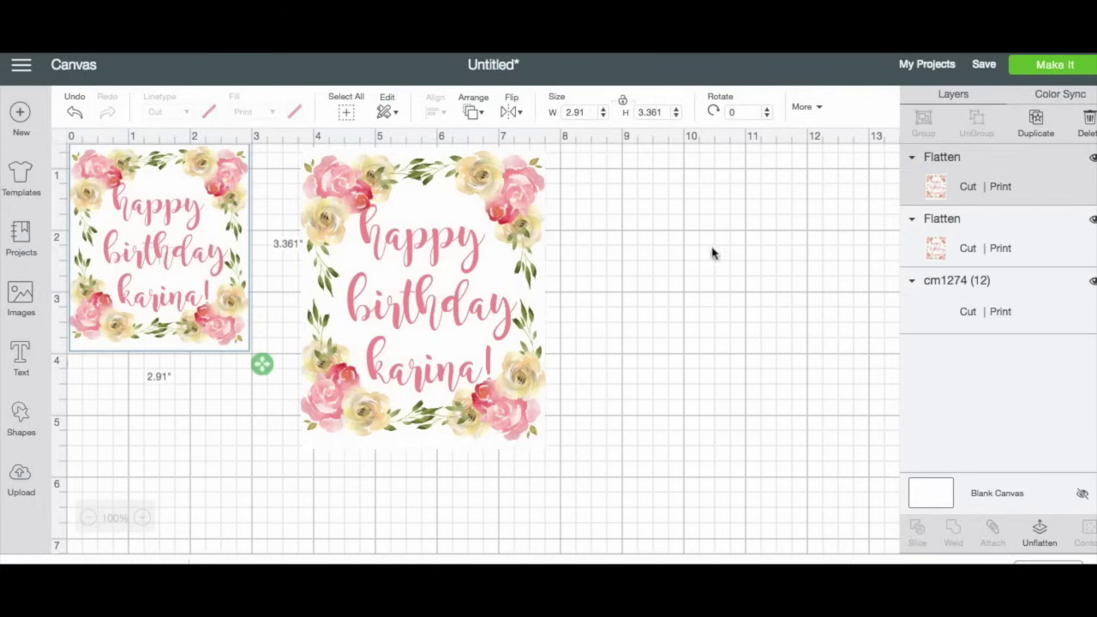
left_click(691, 386)
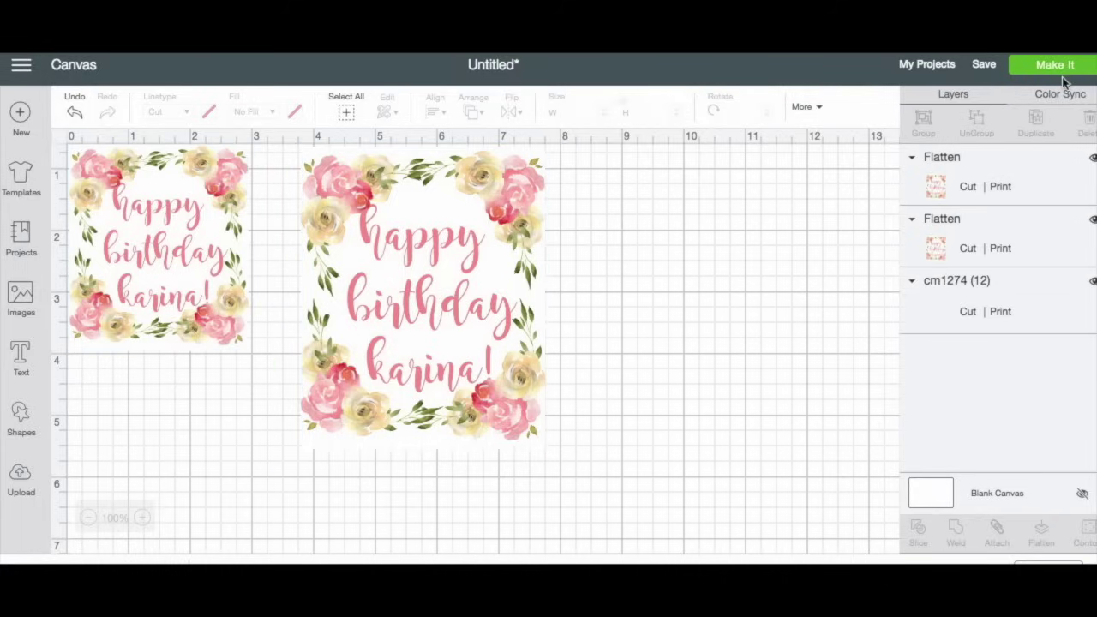
- Delete the leftover oversized image cm1274 (12) from the canvas
scroll(746, 352, "down", 5)
scroll(740, 351, "right", 8)
left_click(743, 354)
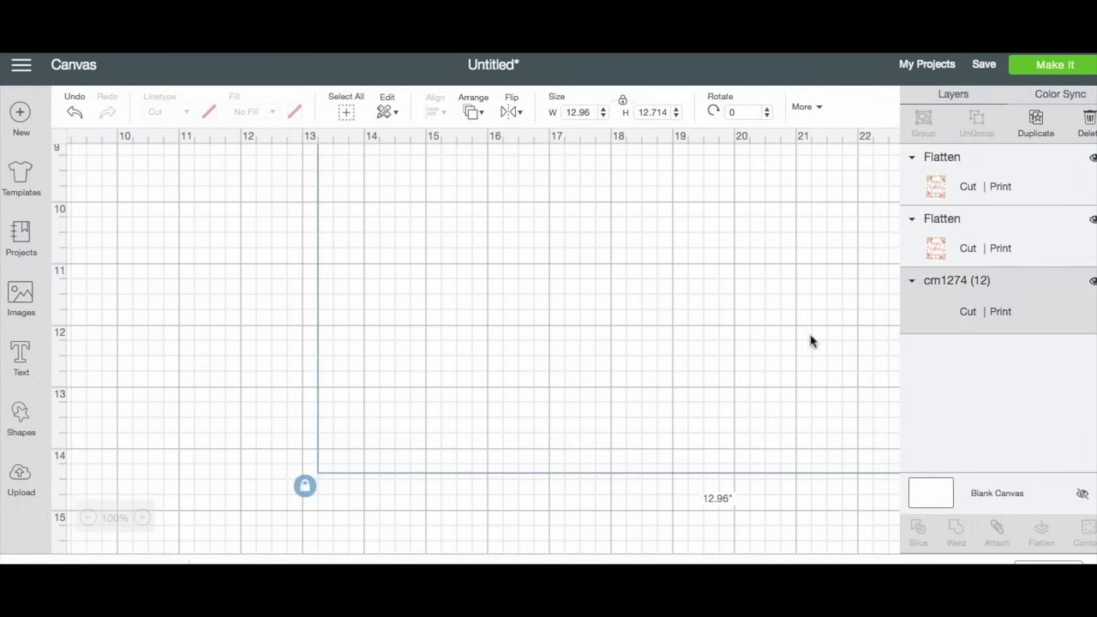
key("Delete")
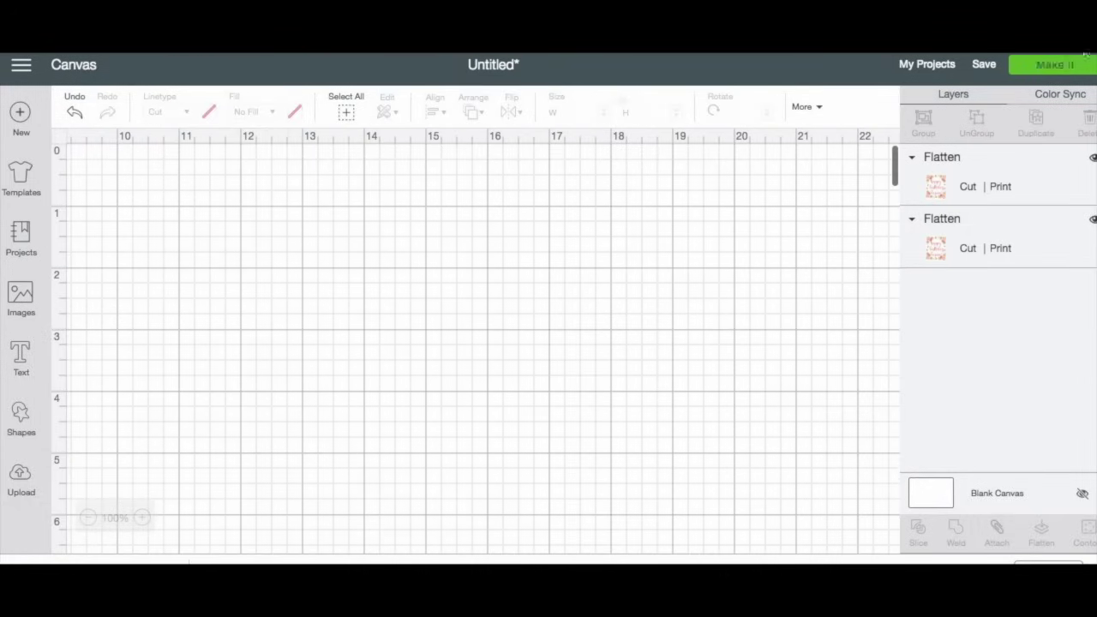
- Start making the project and open the print setup for the two cards on the letter-size Print Cut mat
left_click(1053, 67)
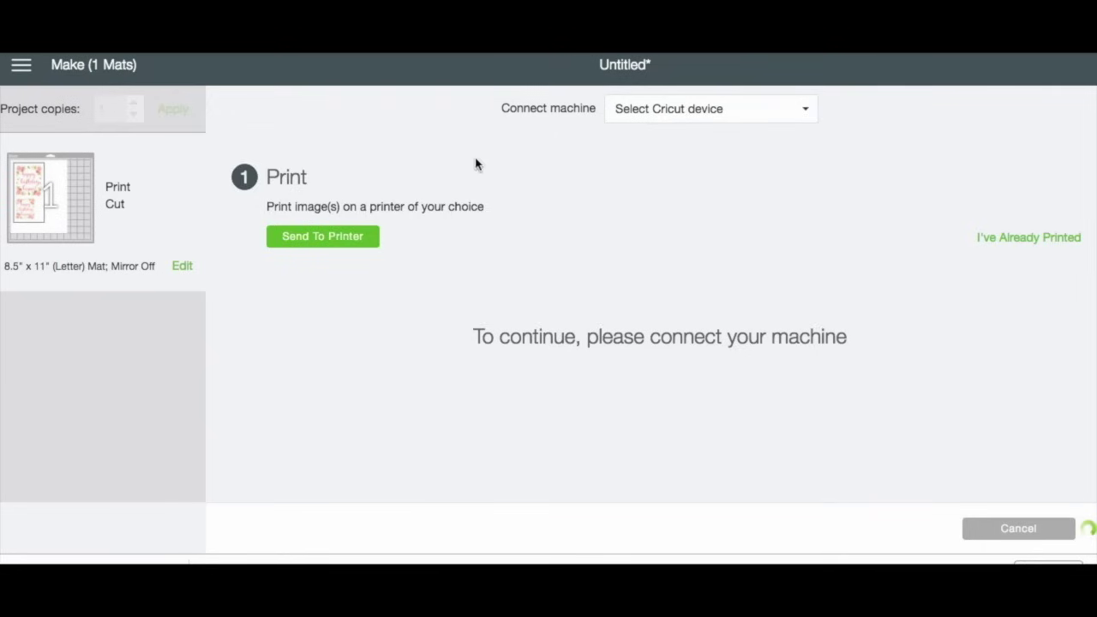
left_click(367, 240)
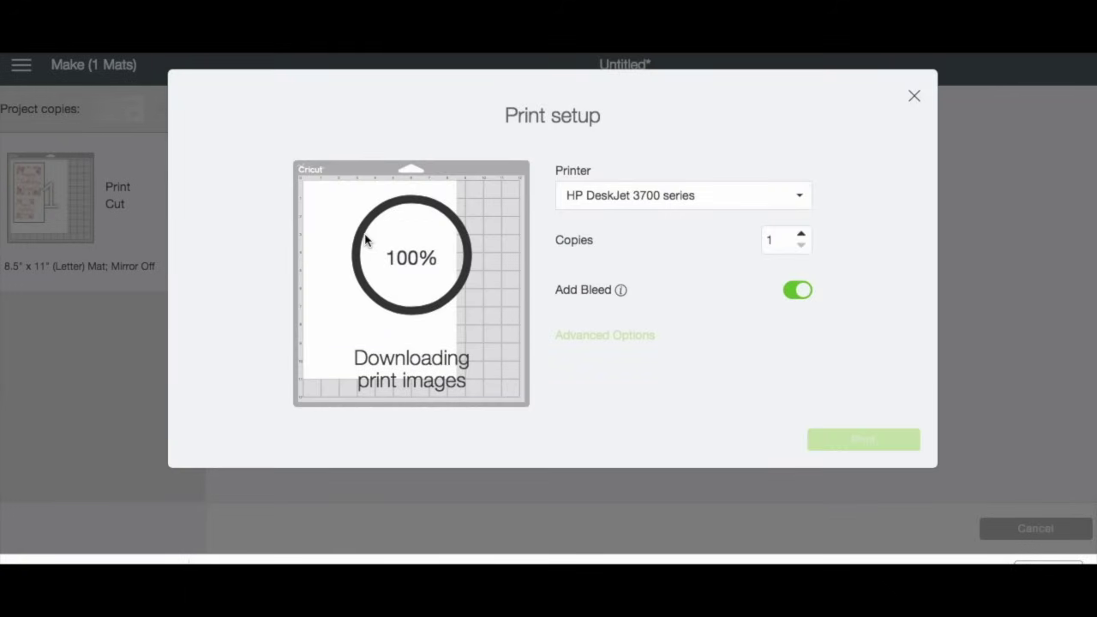